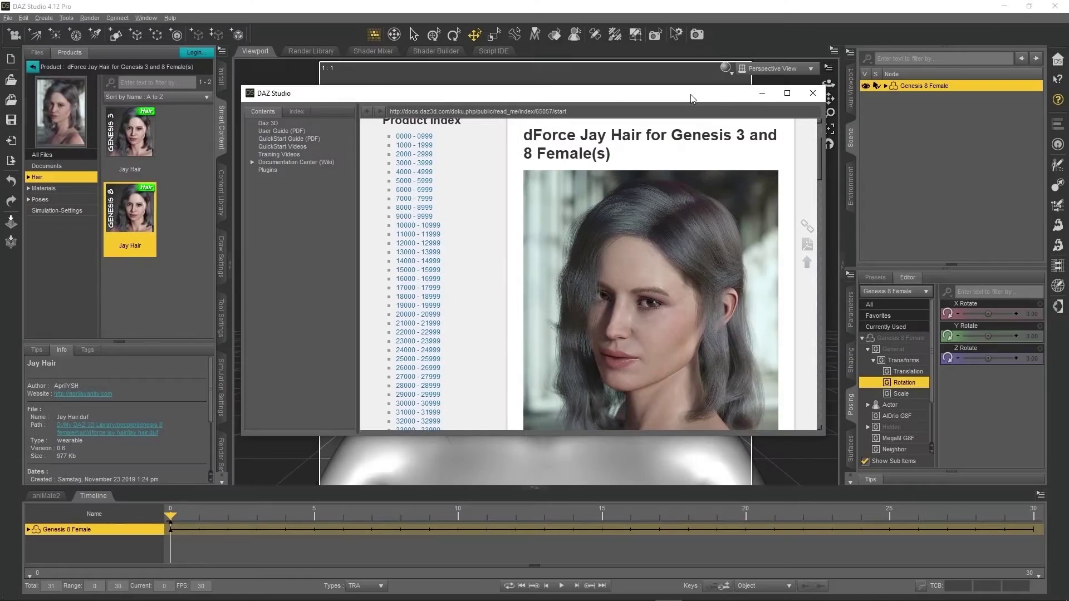
Close the documentation window and hide the Genesis 8 Female figure and its eyelashes, leaving only the Jay Hair shown.
click(812, 94)
drag(794, 107, 838, 107)
click(802, 107)
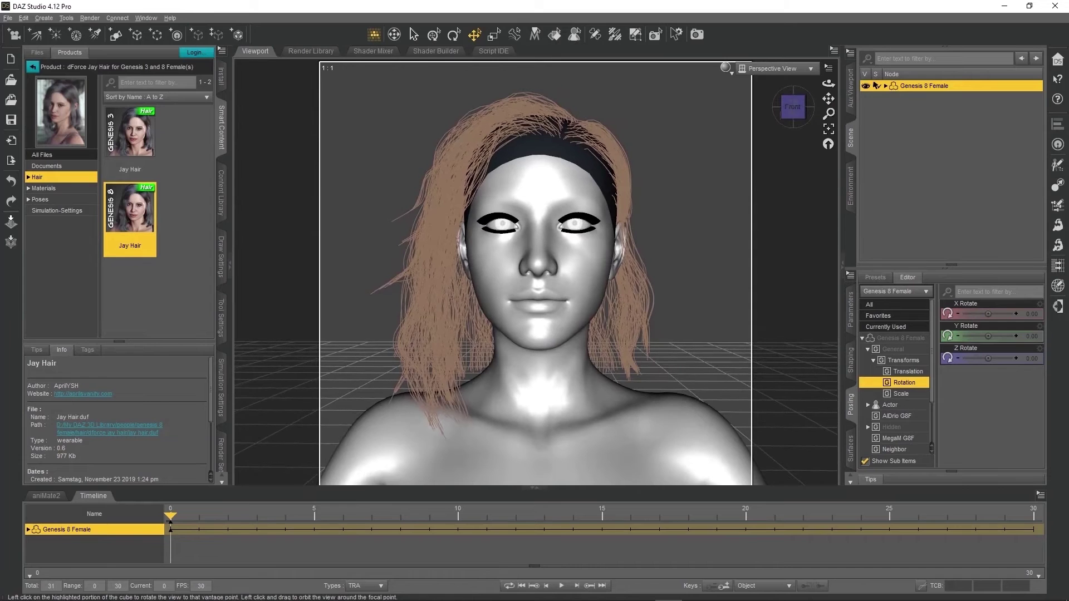
click(885, 86)
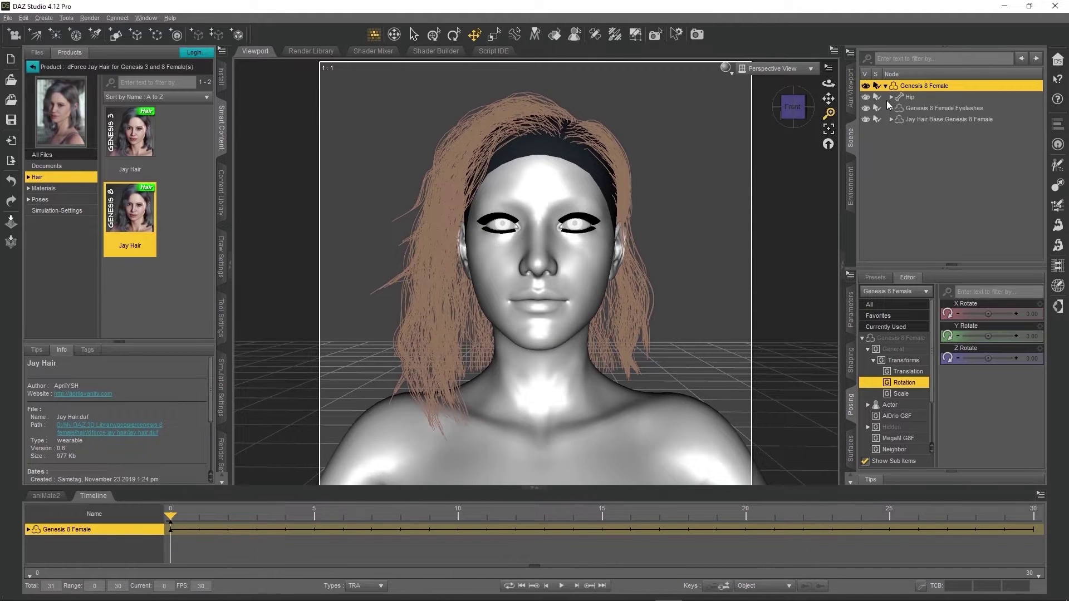
click(865, 87)
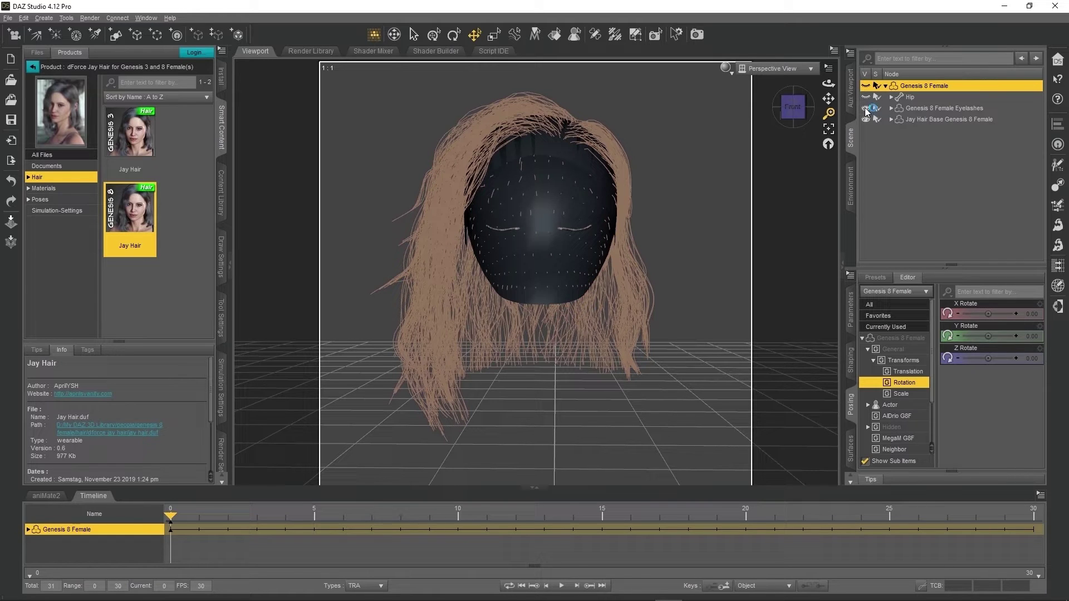
drag(792, 107, 794, 114)
Export the visible hair as a Wavefront OBJ file named Jay_Hair, with faces and polylines written.
click(8, 17)
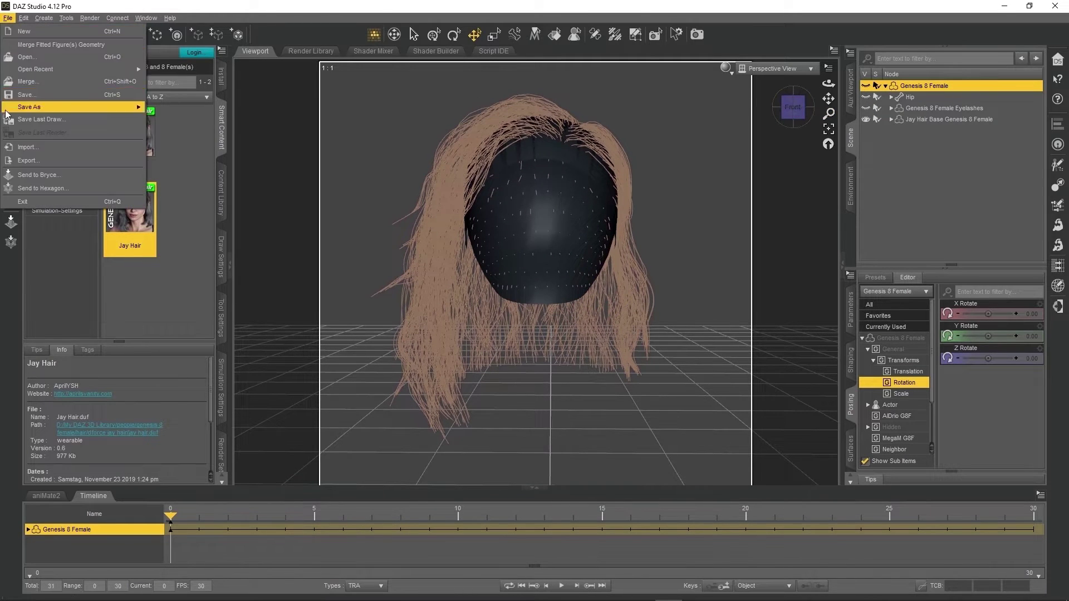
click(33, 158)
text(Jay_Hair)
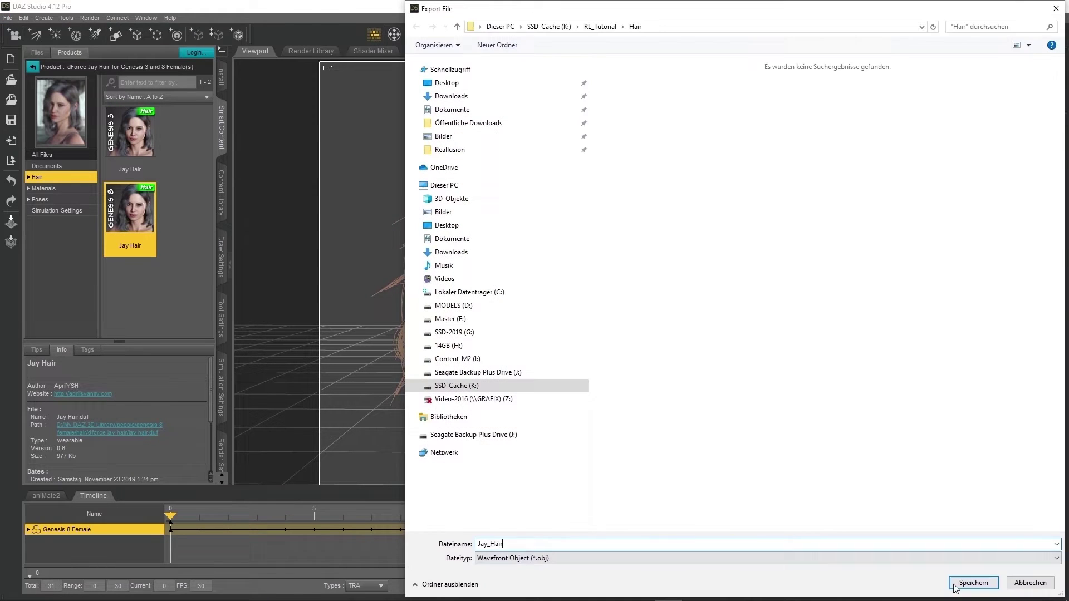
click(954, 585)
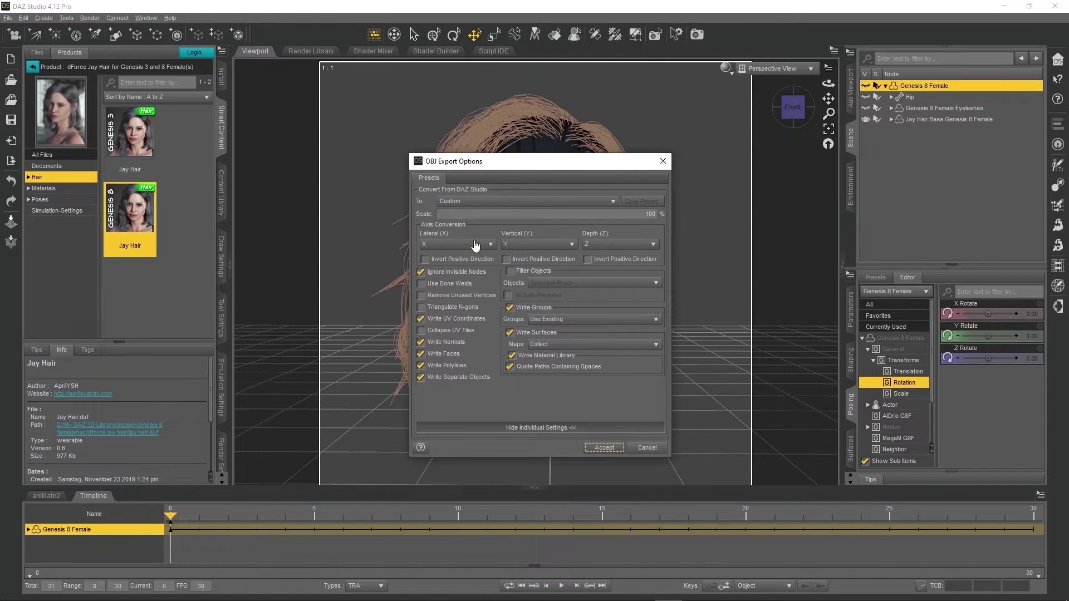
click(431, 343)
click(440, 366)
click(601, 447)
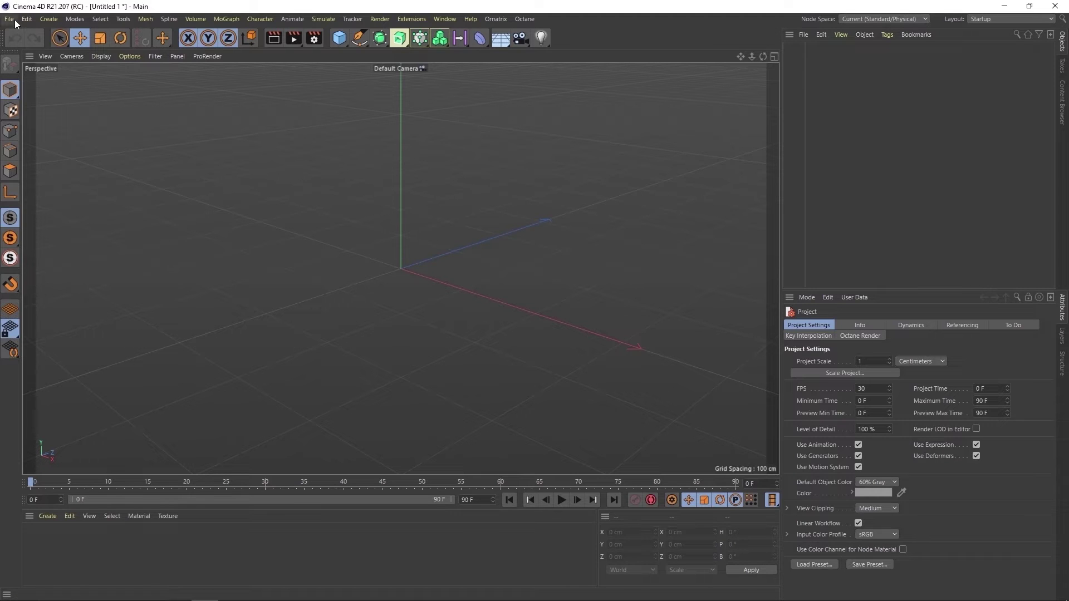
Switch to Cinema 4D and open the Jay_Hair OBJ file with splitting set to Combine All.
click(8, 19)
click(25, 47)
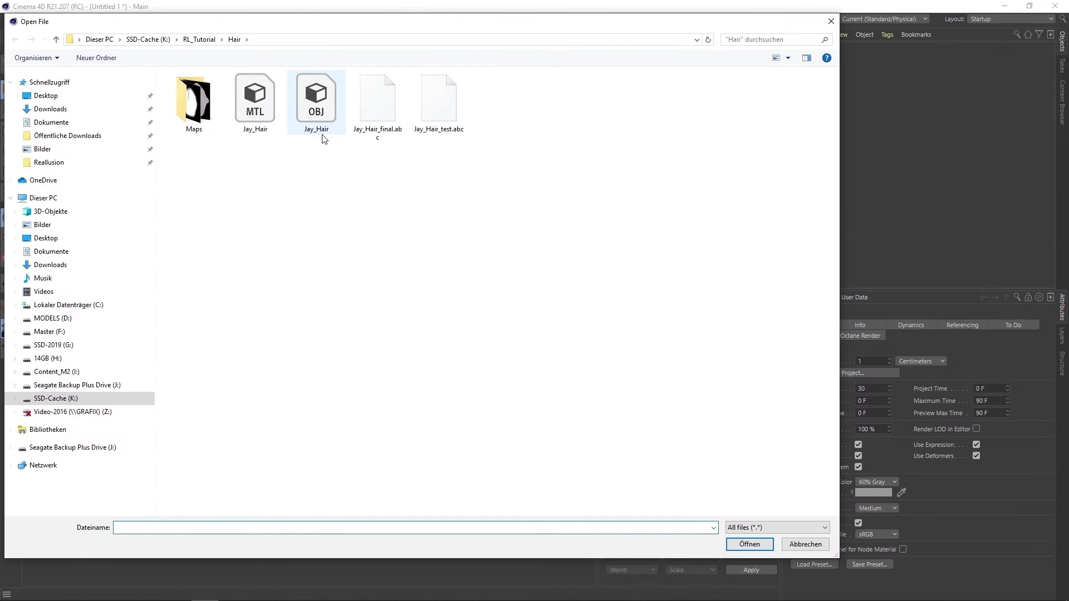
click(323, 123)
click(747, 542)
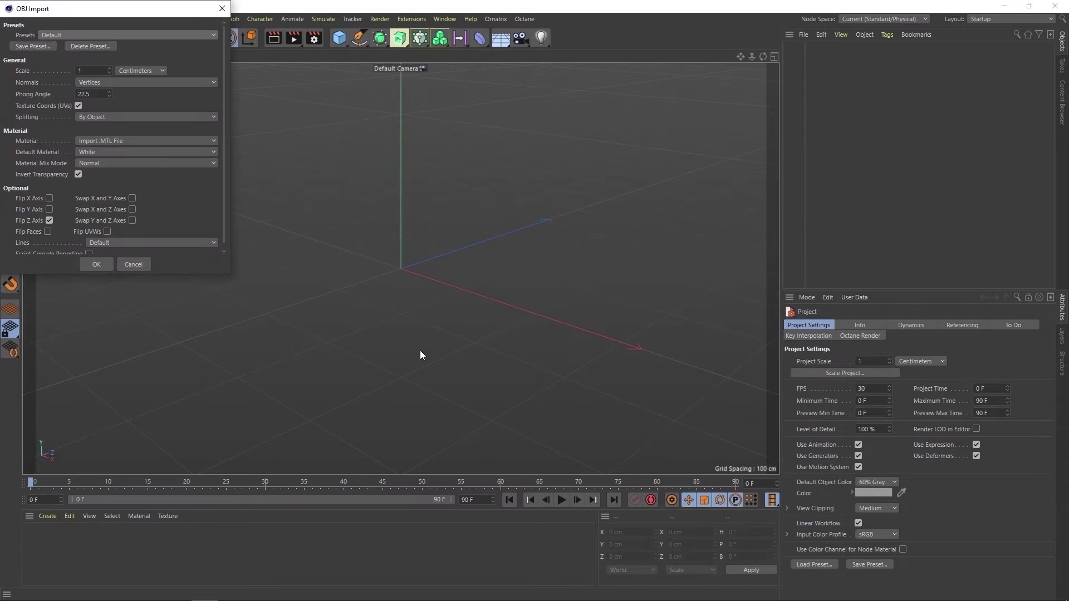
click(101, 117)
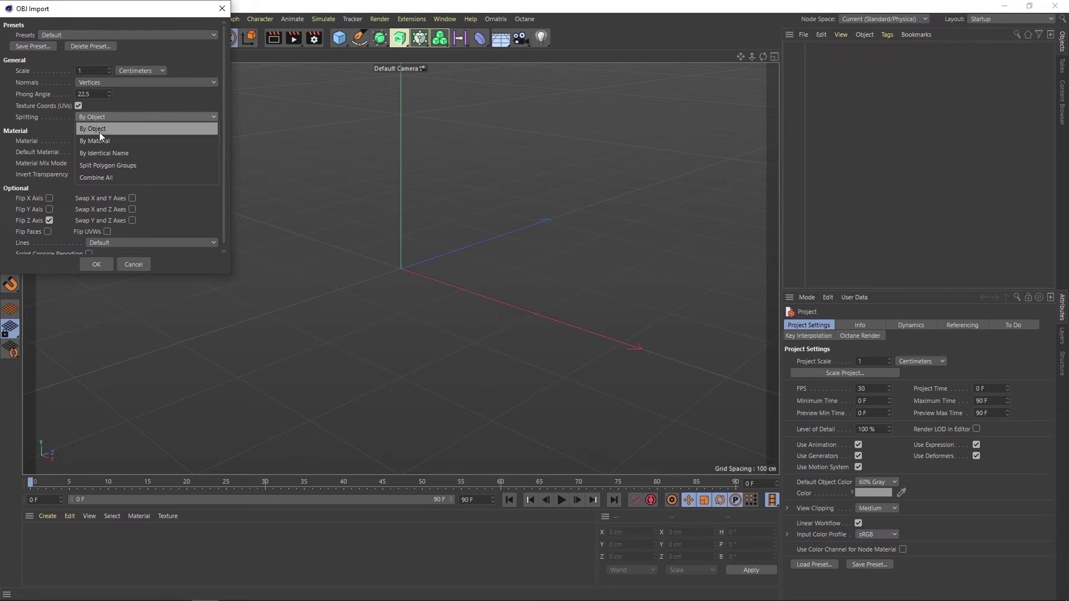
click(108, 174)
click(97, 264)
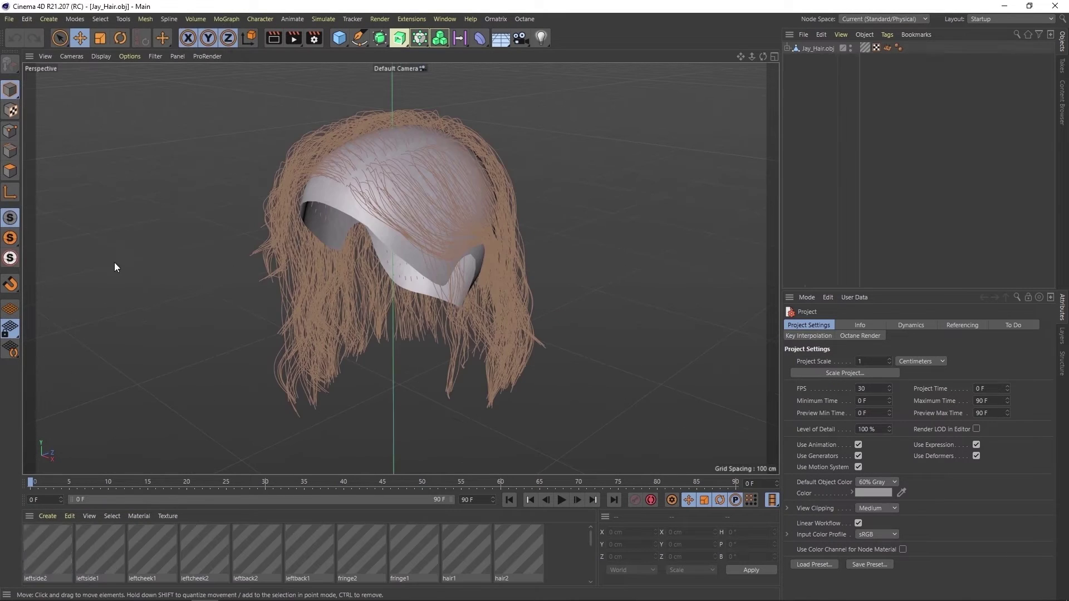
Merge all hair splines under Jay_Hair.obj, from leftside2 to hair2, into a single spline and remove the originals.
click(787, 49)
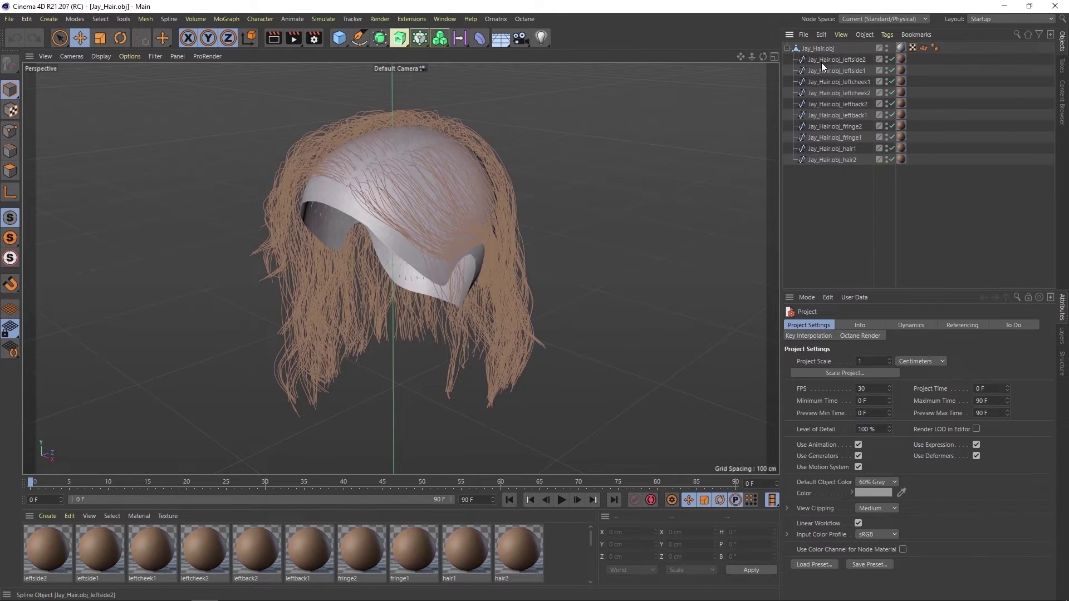
click(820, 60)
shift+click(833, 158)
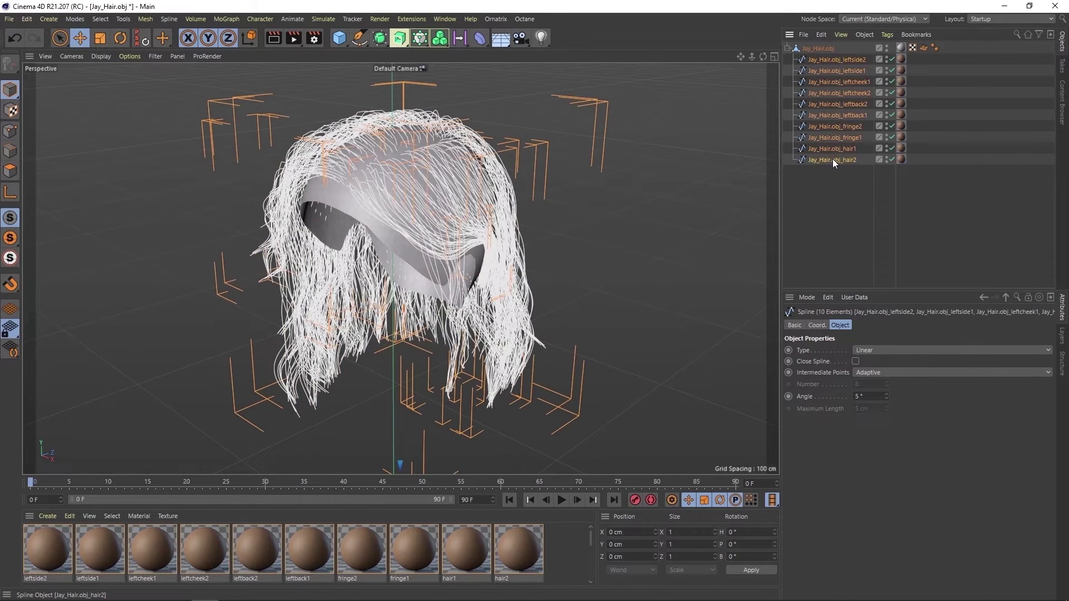
right_click(833, 158)
click(883, 429)
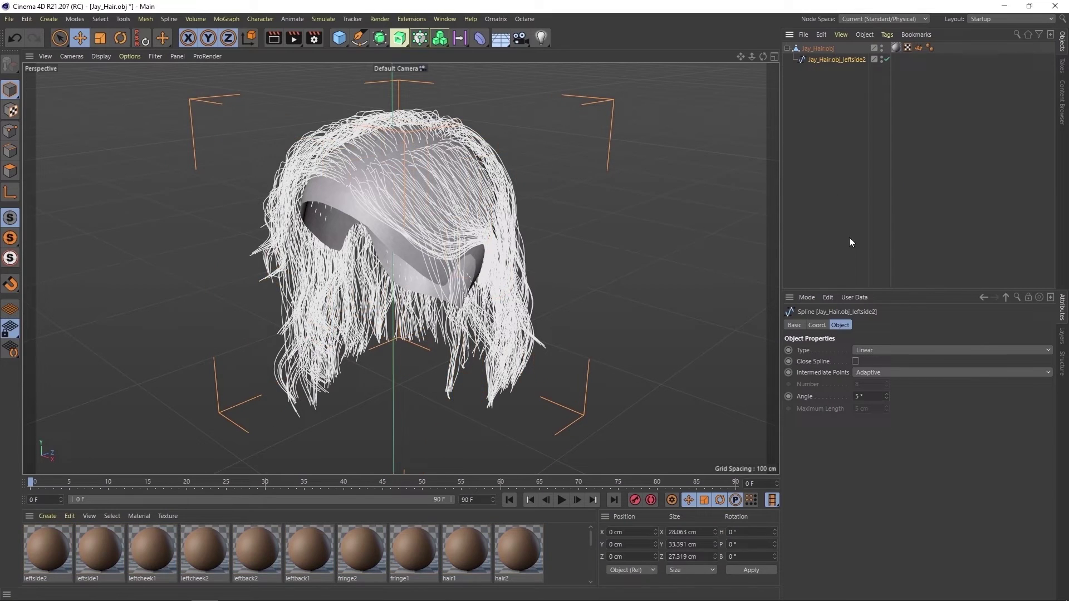
Create Ornatrix hair from the merged spline using the Hair From Curves groom.
click(496, 19)
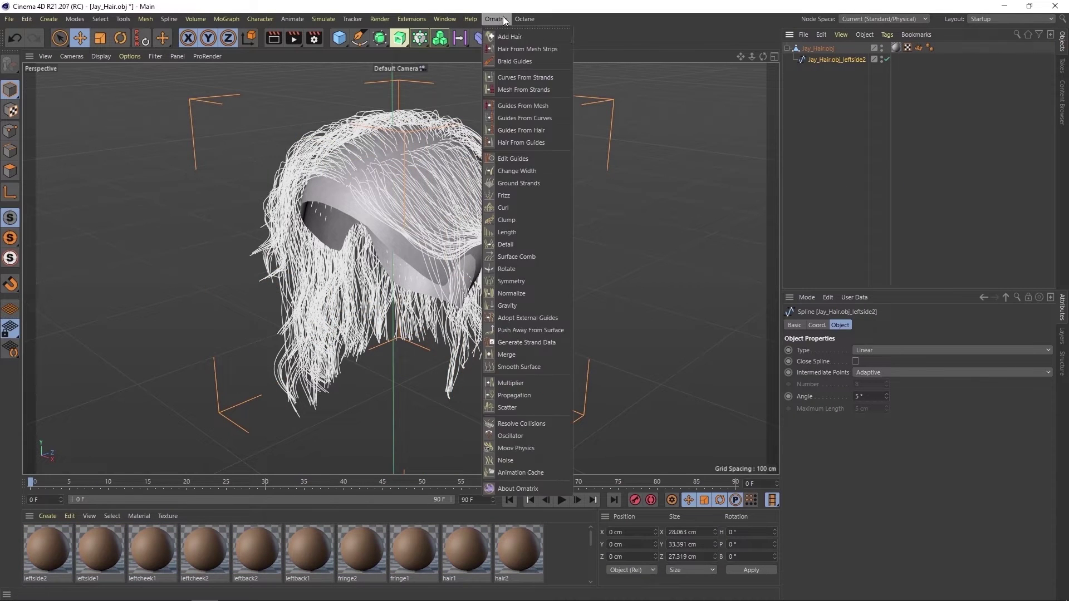
click(534, 37)
click(492, 255)
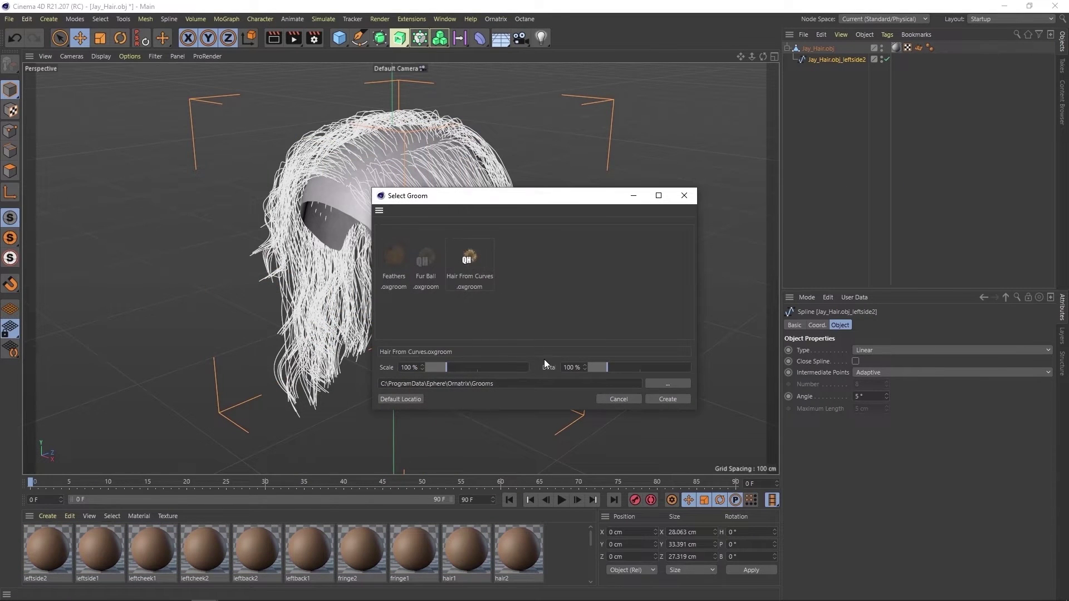
click(666, 400)
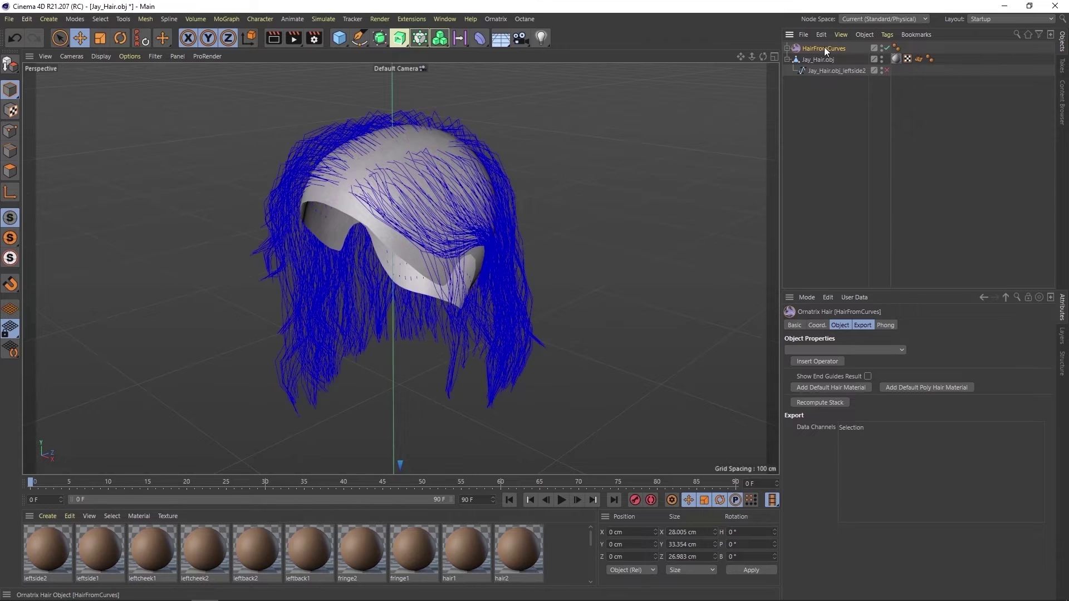
Set the point count of the Guides From Curves operator to 50.
click(788, 48)
click(817, 59)
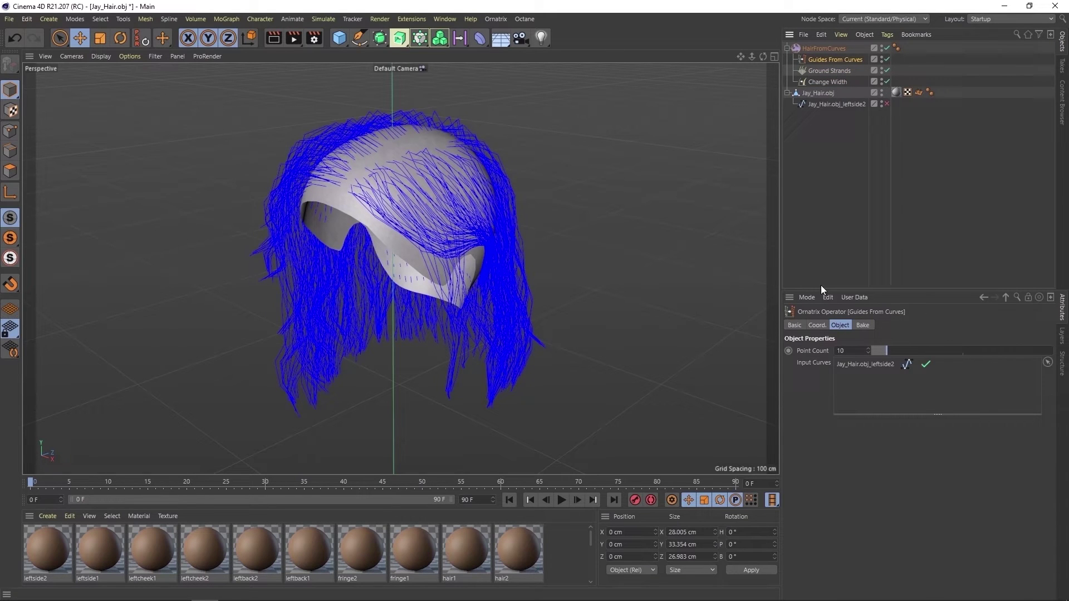
drag(886, 350, 949, 363)
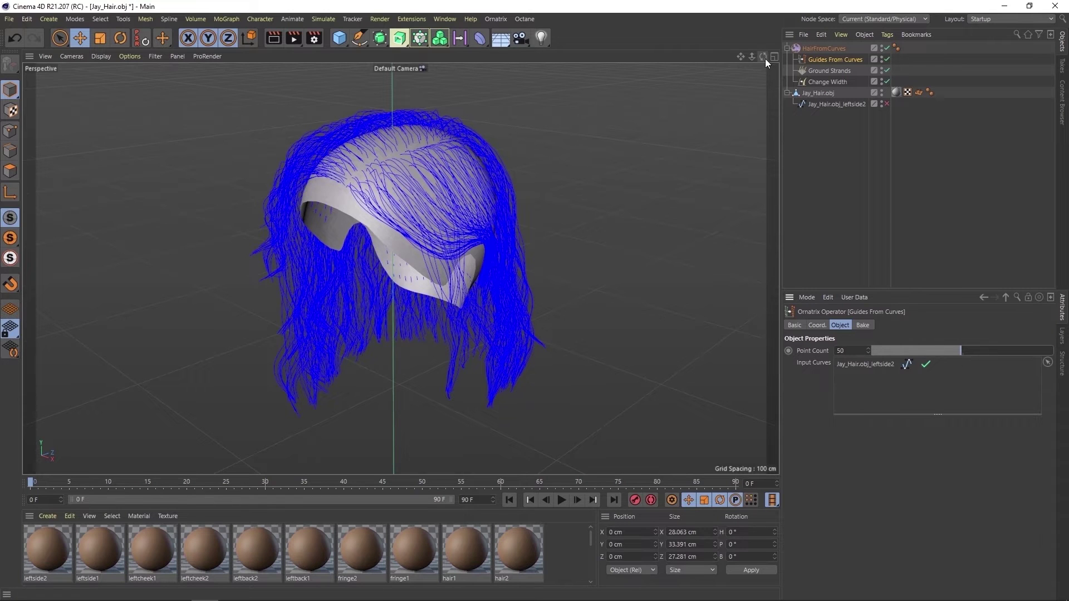
Add an Ornatrix Multiplier operator to the hair and set its copies to 50.
drag(763, 57, 723, 62)
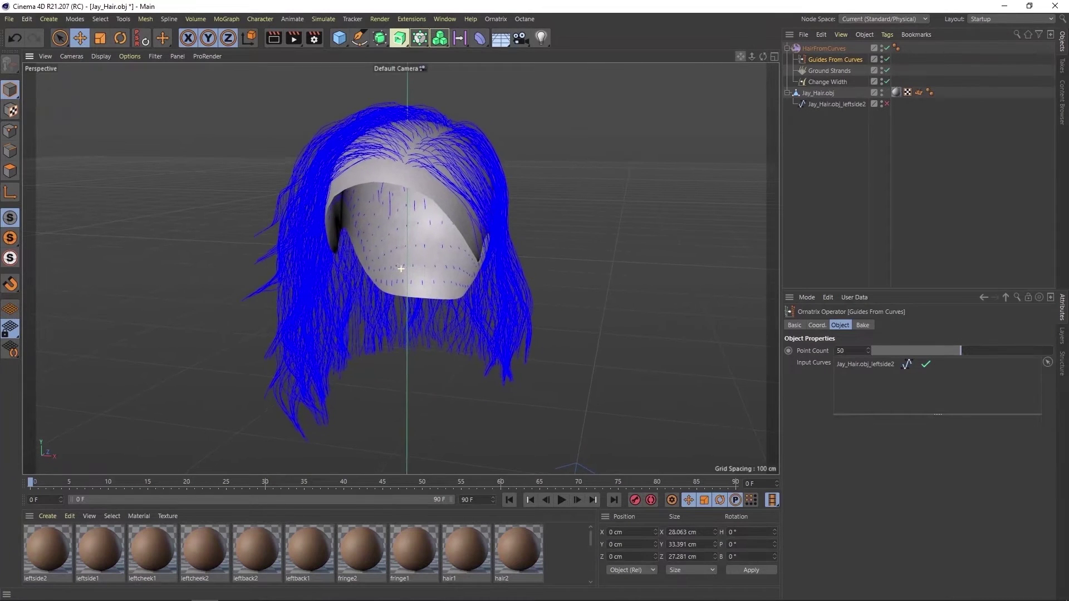
click(503, 19)
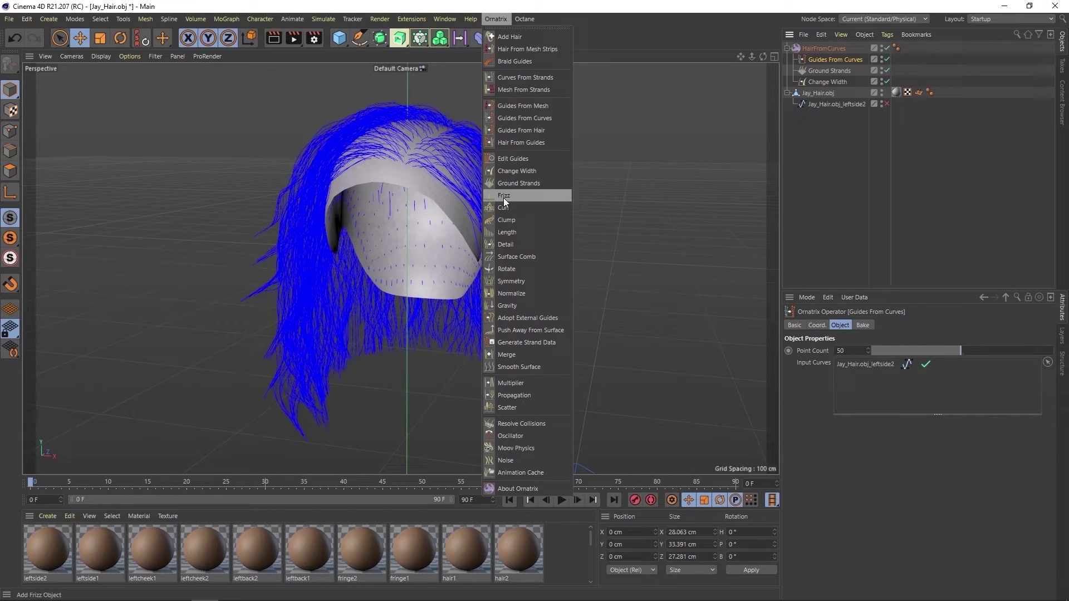
click(510, 381)
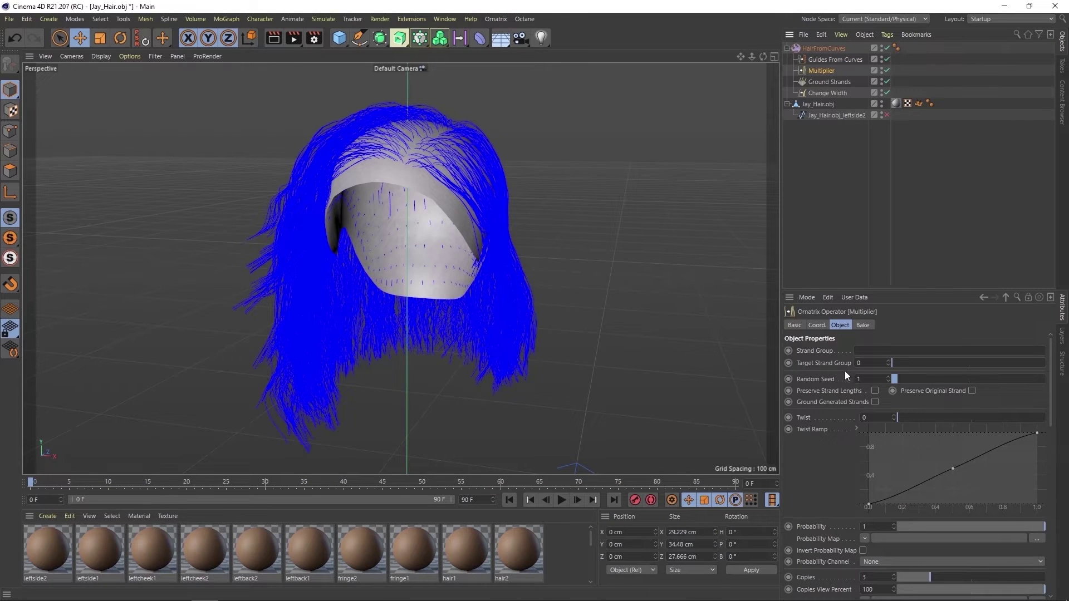
drag(1051, 368, 1050, 419)
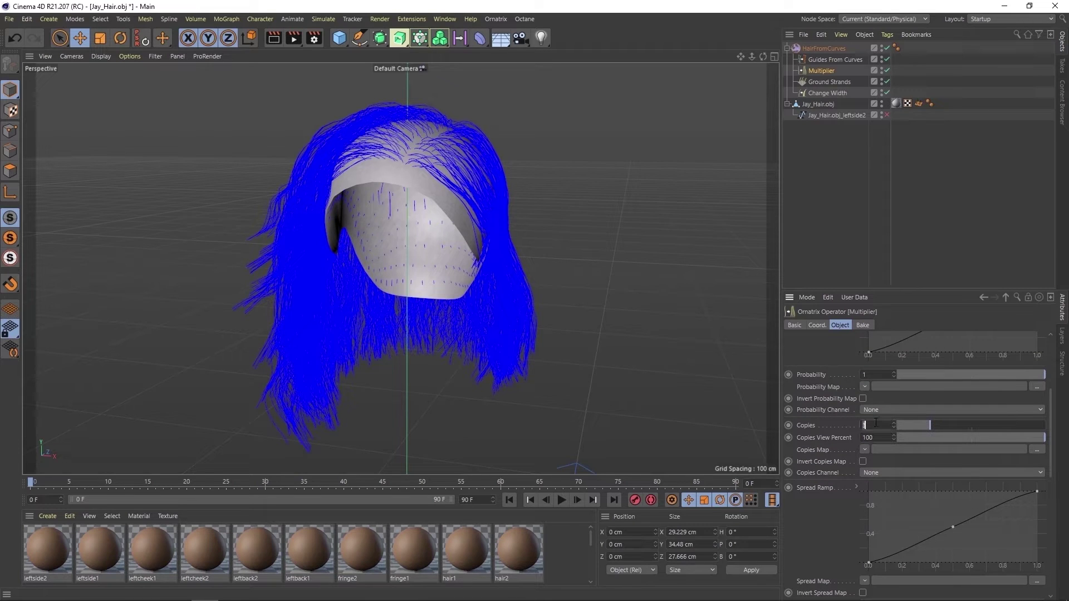
key(Return)
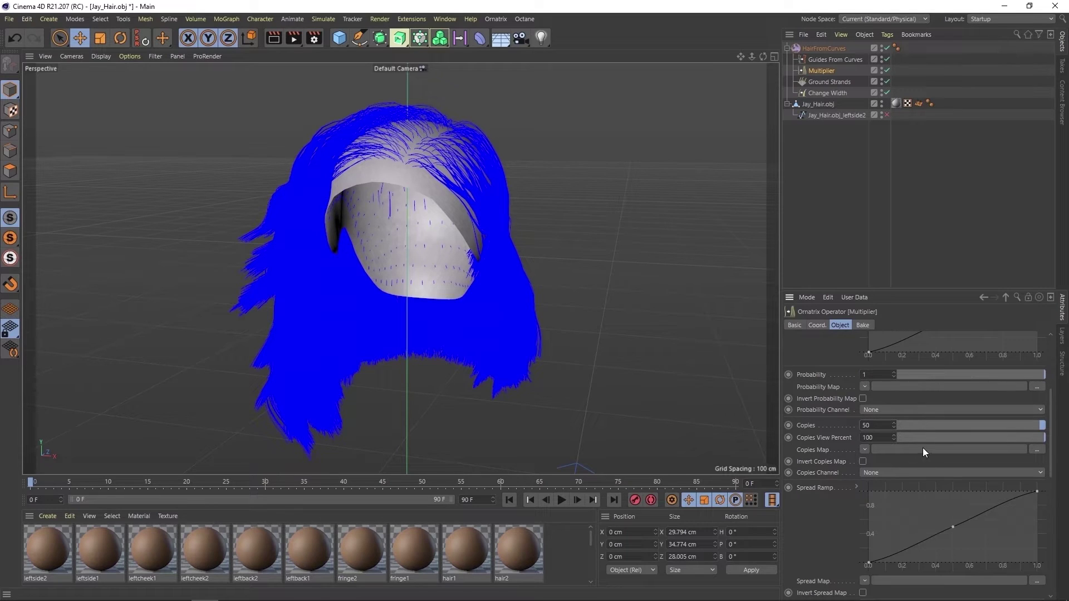
Set the Multiplier's Spread Root and Fluff Root to 3.
scroll(916, 459, down, 5)
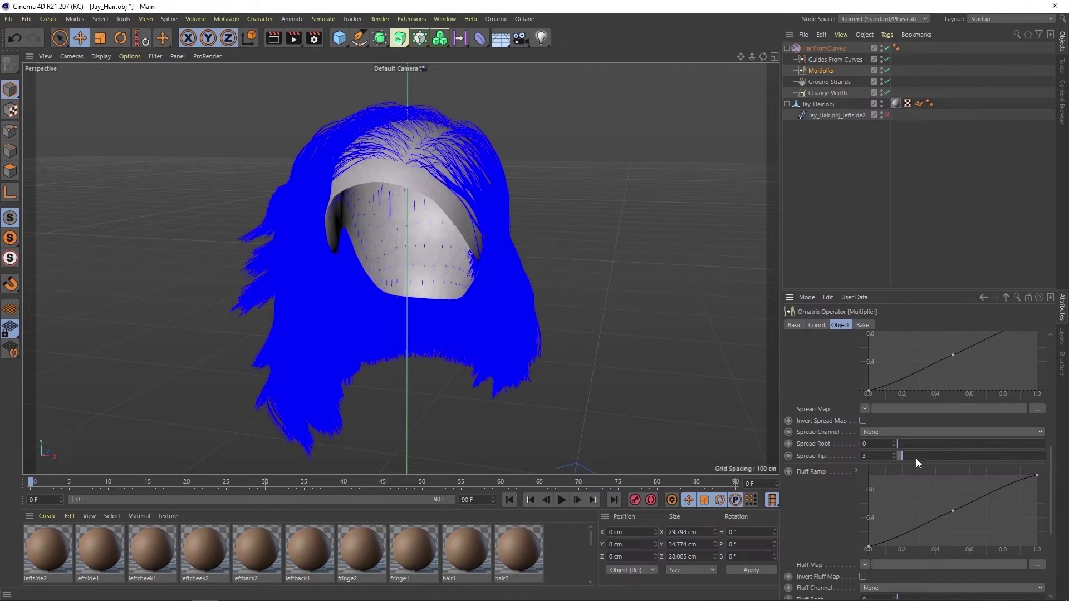
key(Return)
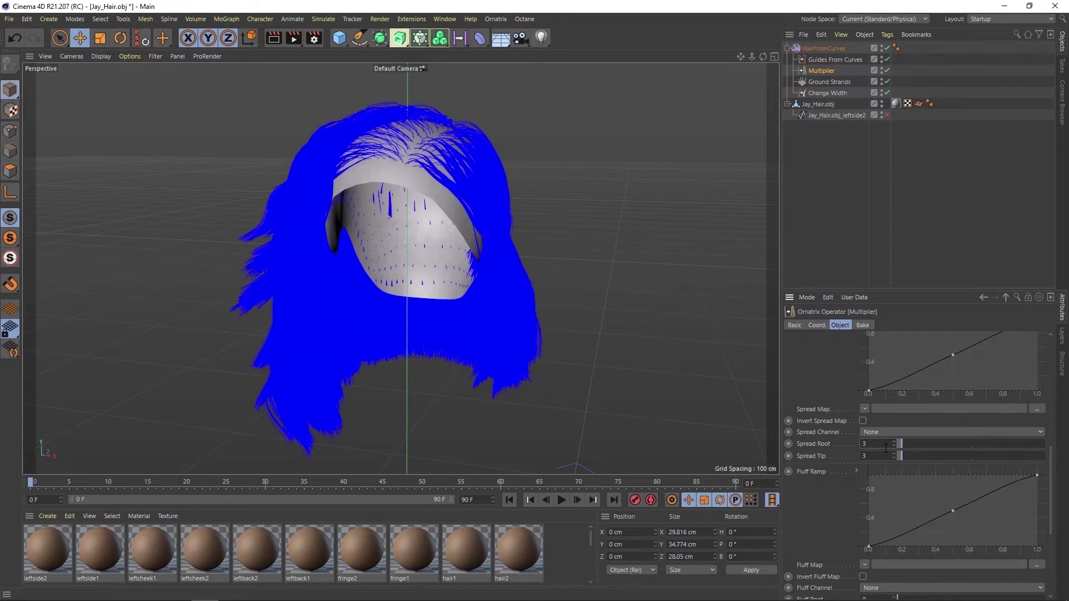
drag(1051, 473, 1044, 503)
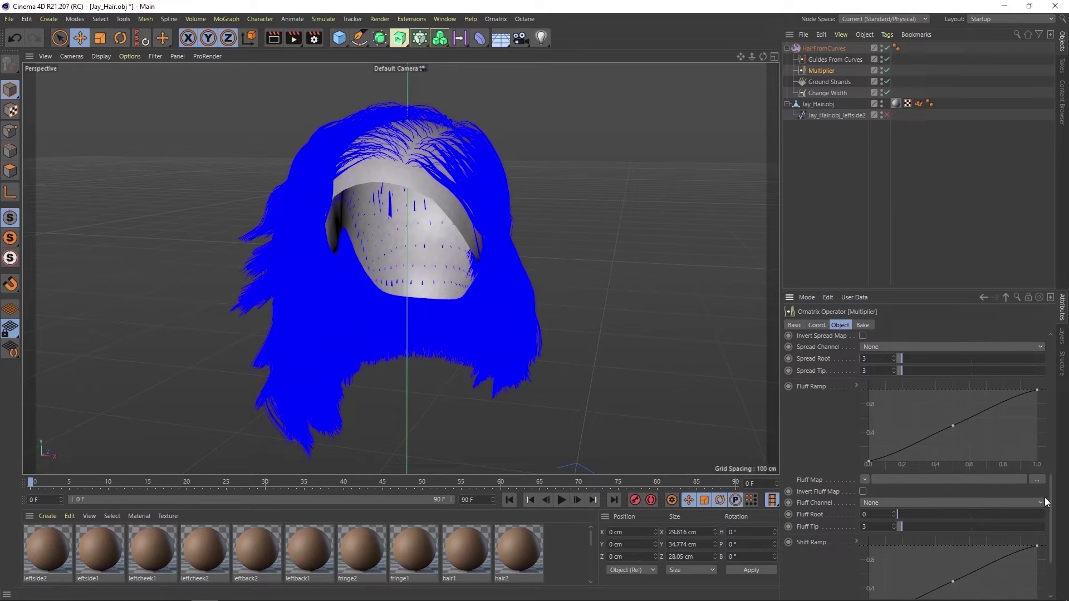
key(Return)
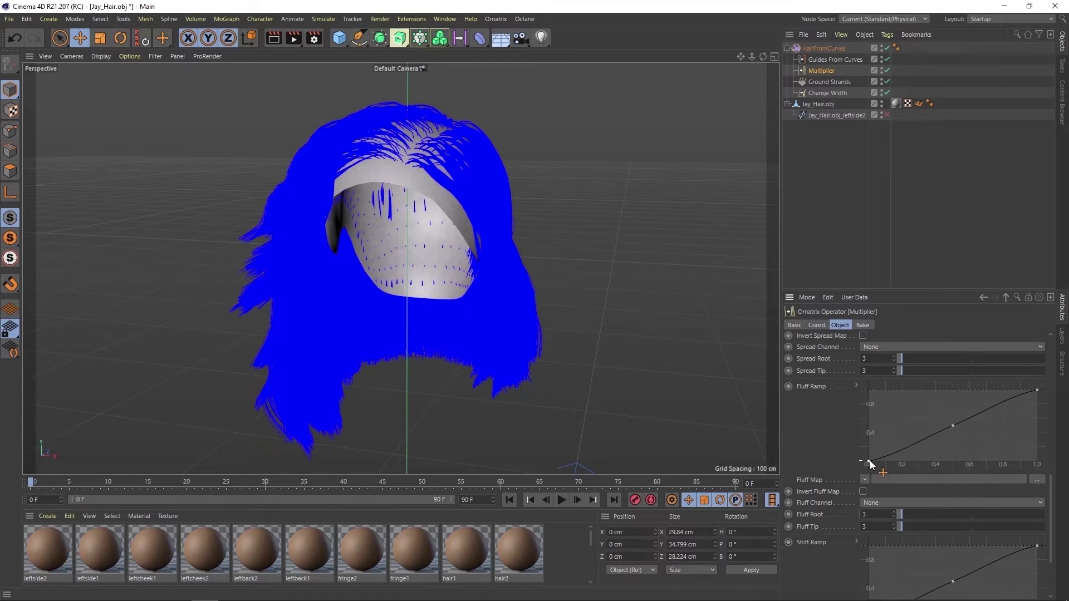
Raise the starting point of the Multiplier's Fluff Ramp and Spread Ramp to thicken the hair at the roots.
drag(871, 465, 870, 440)
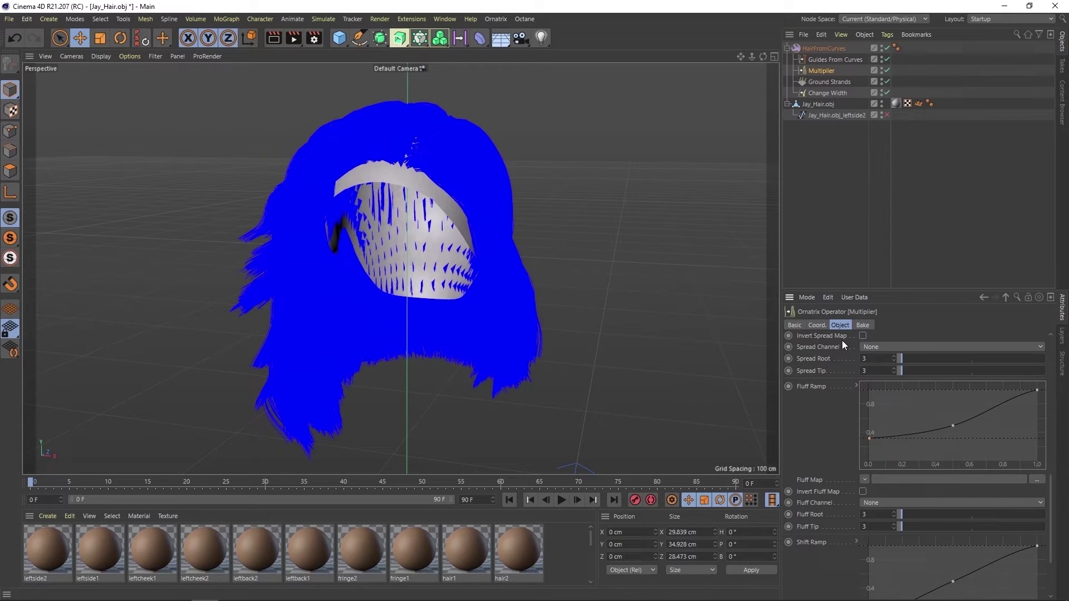
scroll(1050, 485, up, 5)
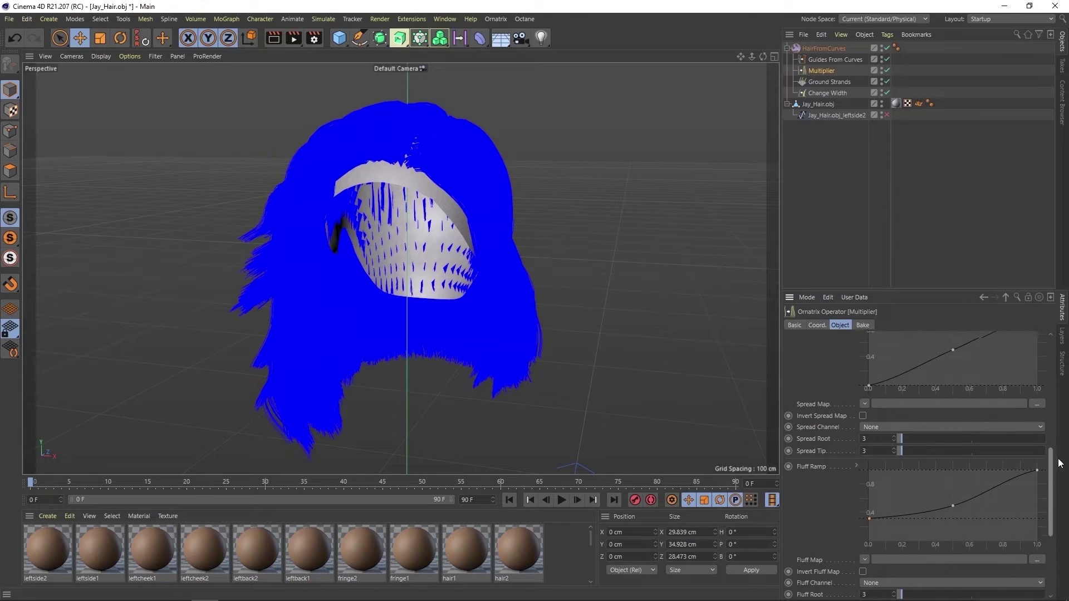
drag(763, 57, 771, 79)
drag(870, 461, 869, 446)
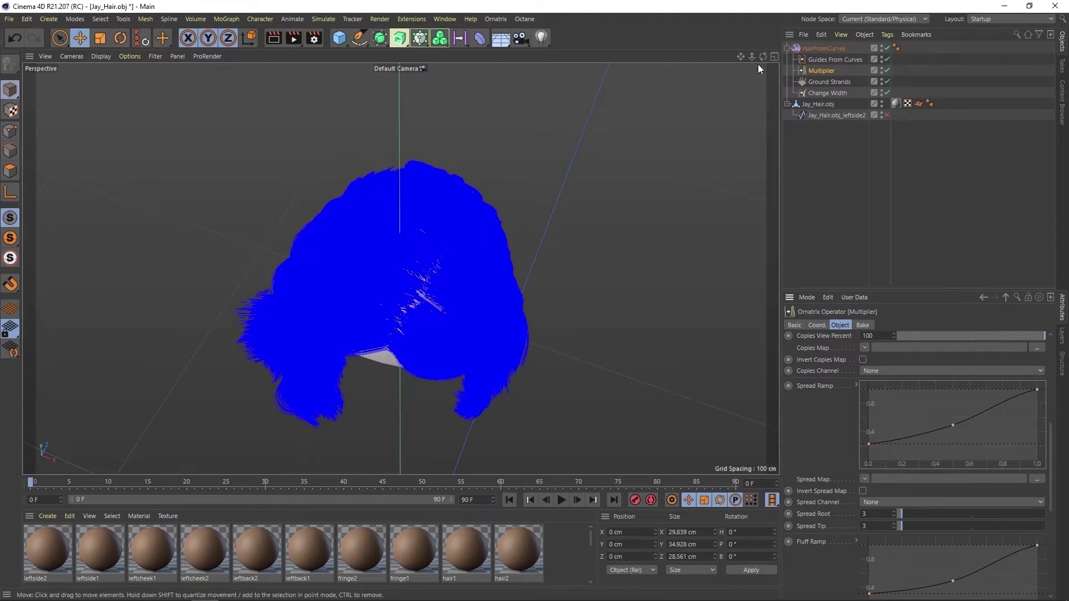
drag(763, 57, 767, 32)
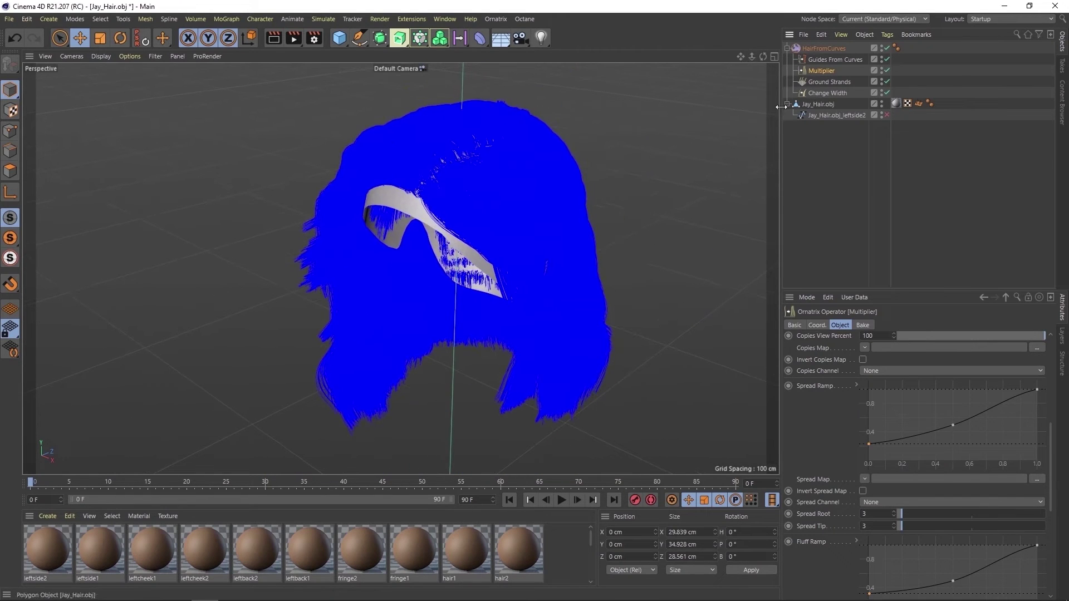
Add an Edit Guides operator to the hair, activate its root edit mode and select all strands.
click(496, 20)
click(522, 158)
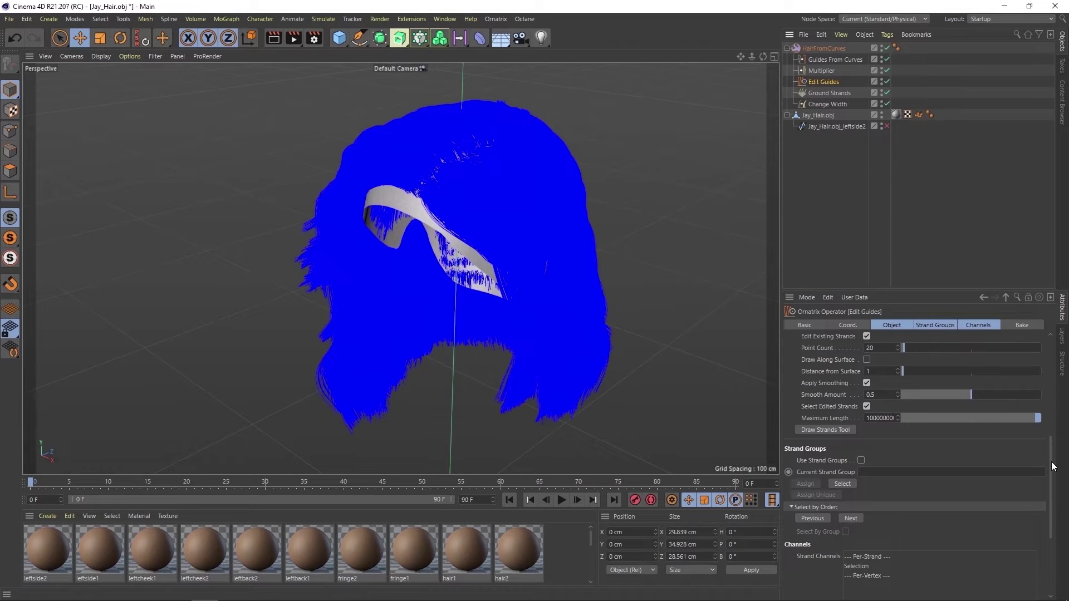
drag(1051, 462, 1044, 329)
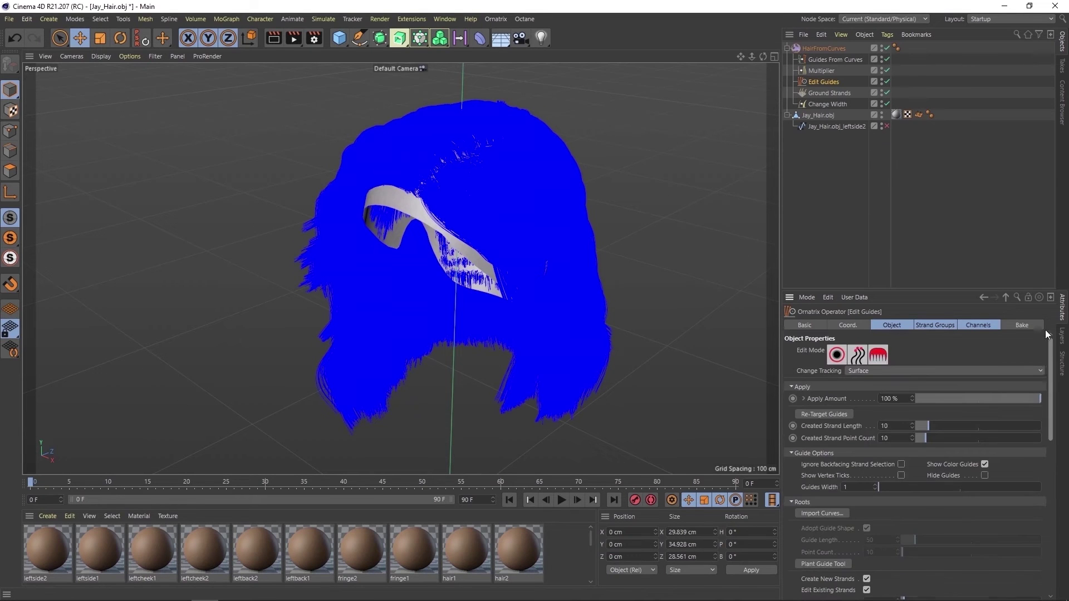
click(846, 356)
click(909, 386)
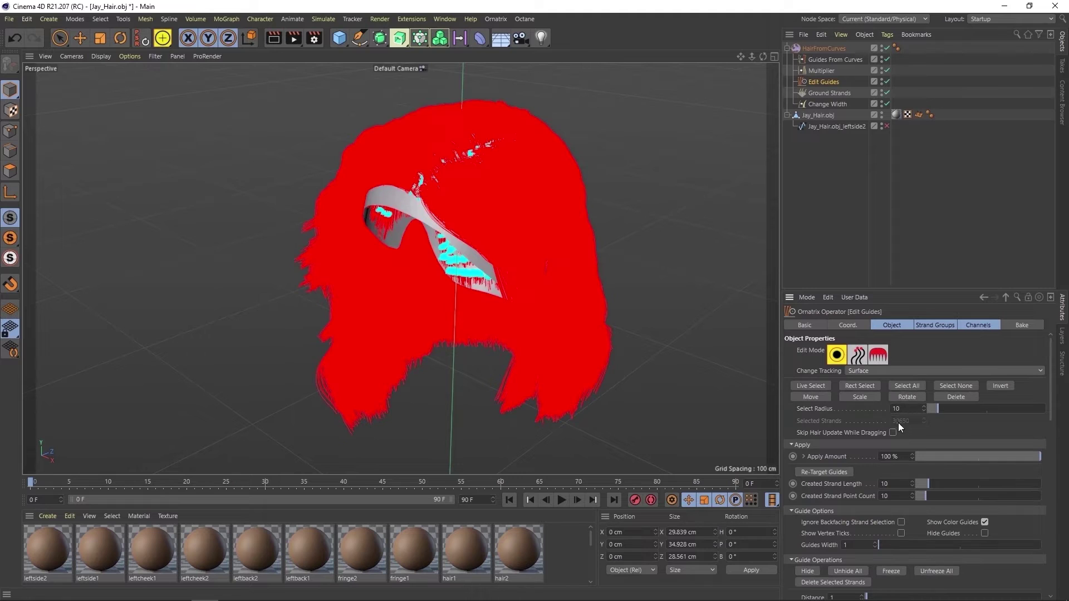
Change the Multiplier's number of copies and reselect all strands in the Edit Guides operator.
click(822, 70)
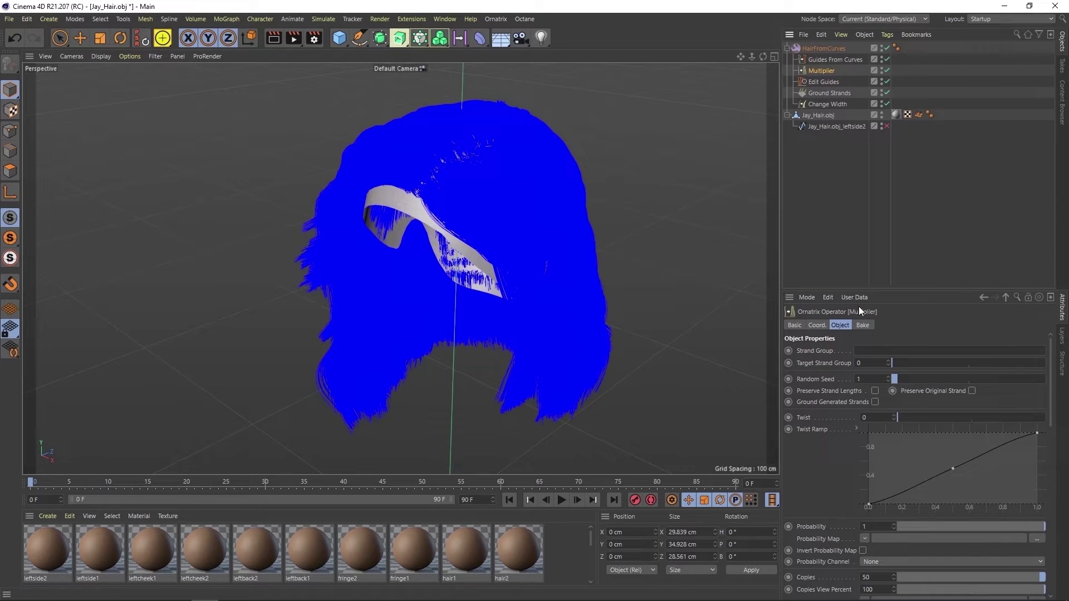
scroll(1025, 407, down, 4)
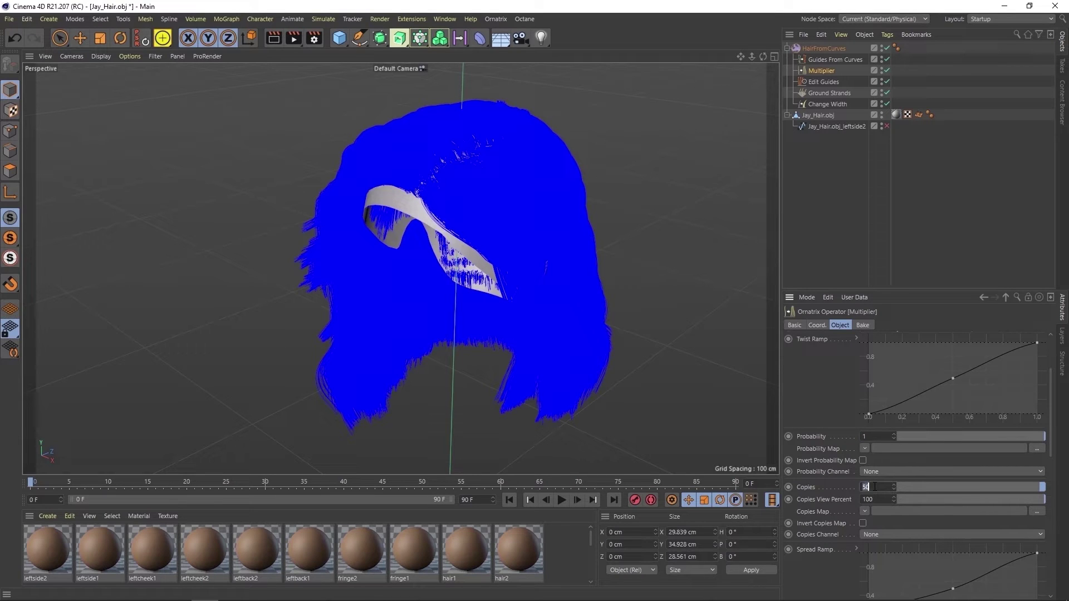
click(830, 81)
scroll(1047, 391, up, 4)
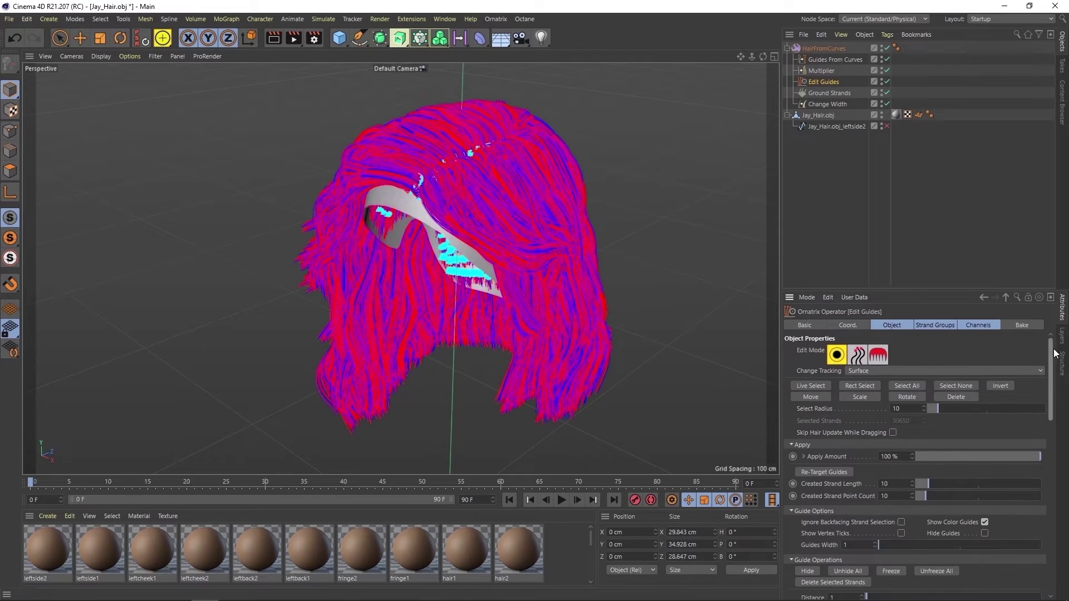
click(889, 386)
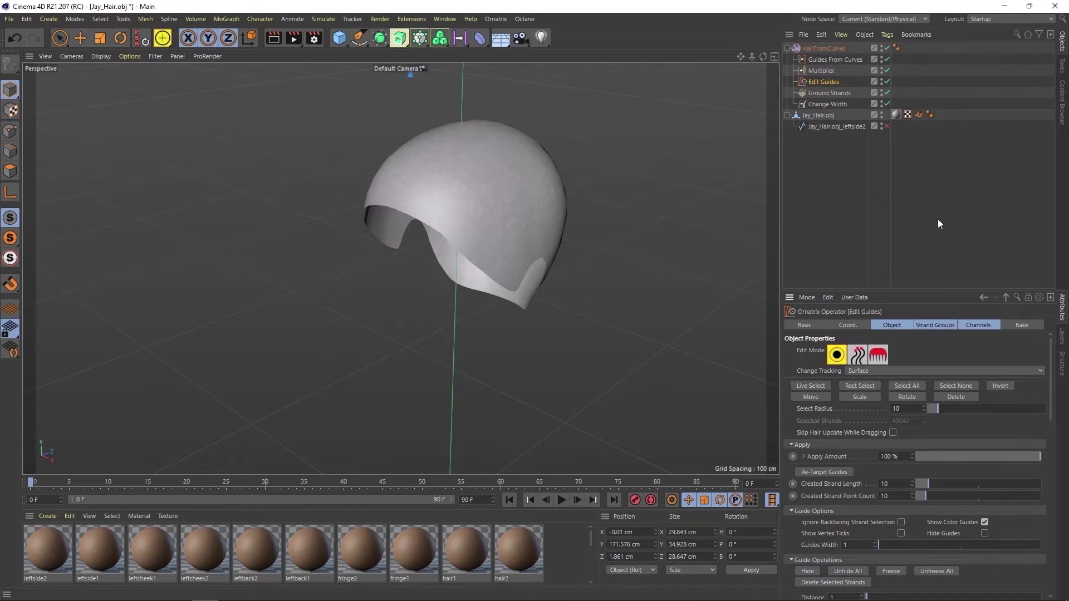
Set Jay_Hair.obj as the Ground Strands distribution mesh, attach the roots, and inspect them with Edit Guides selected.
click(830, 94)
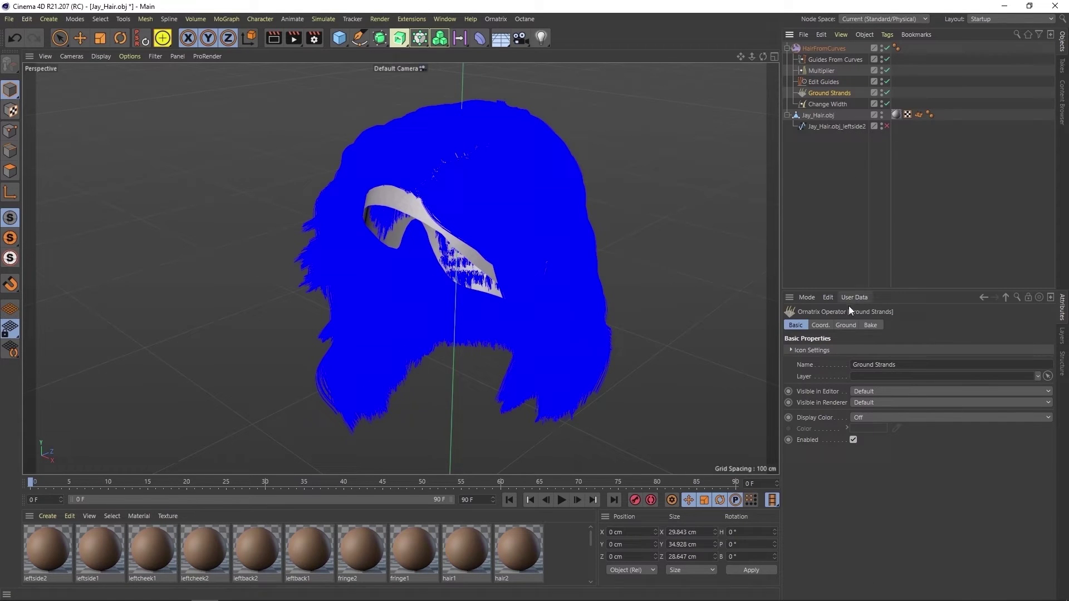
click(846, 325)
drag(818, 116, 891, 350)
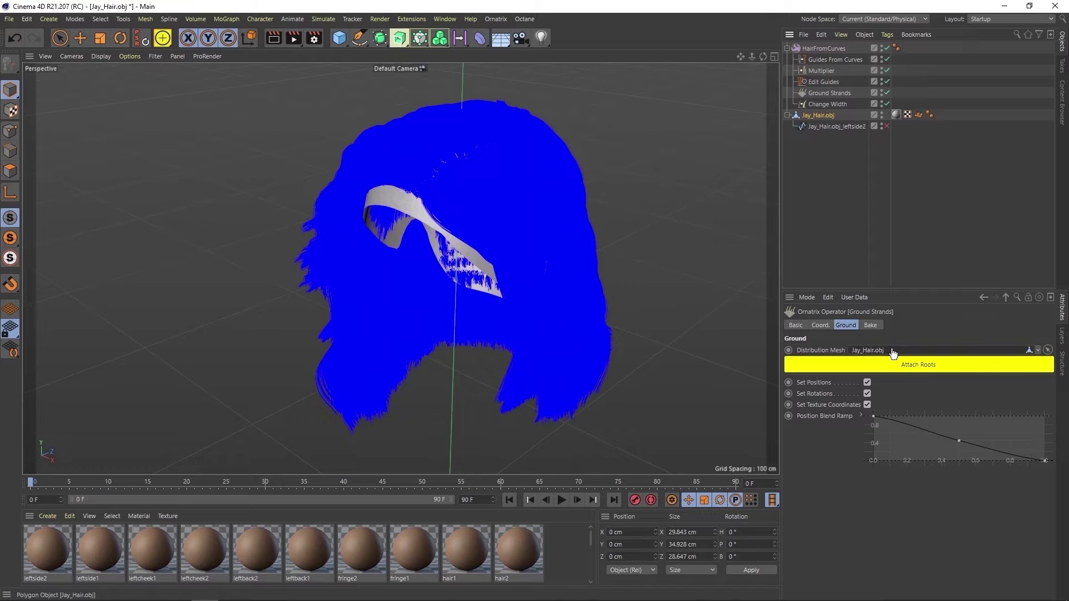
click(907, 365)
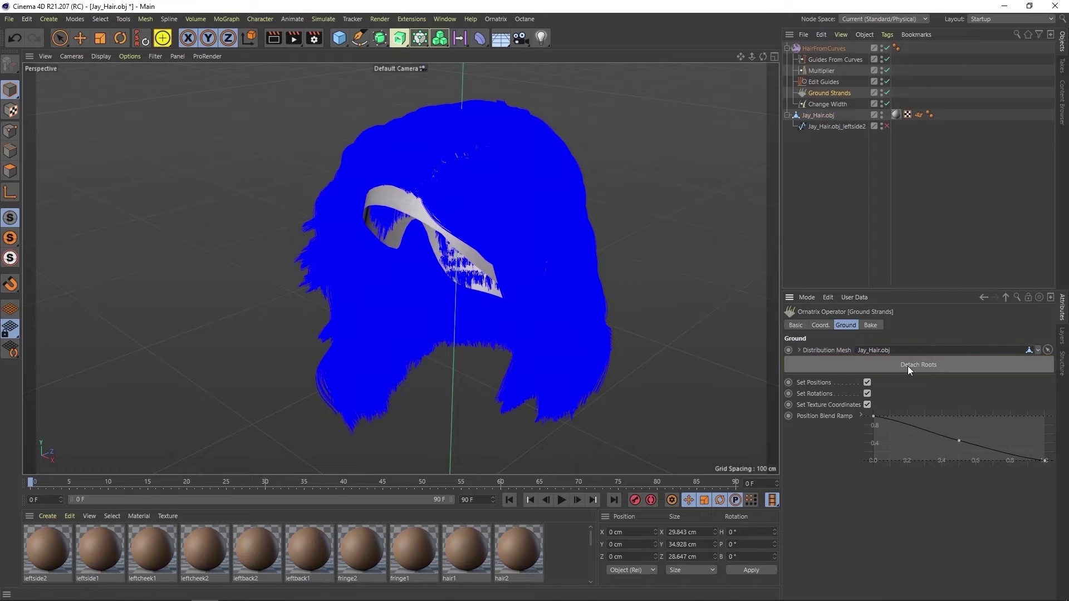
click(819, 82)
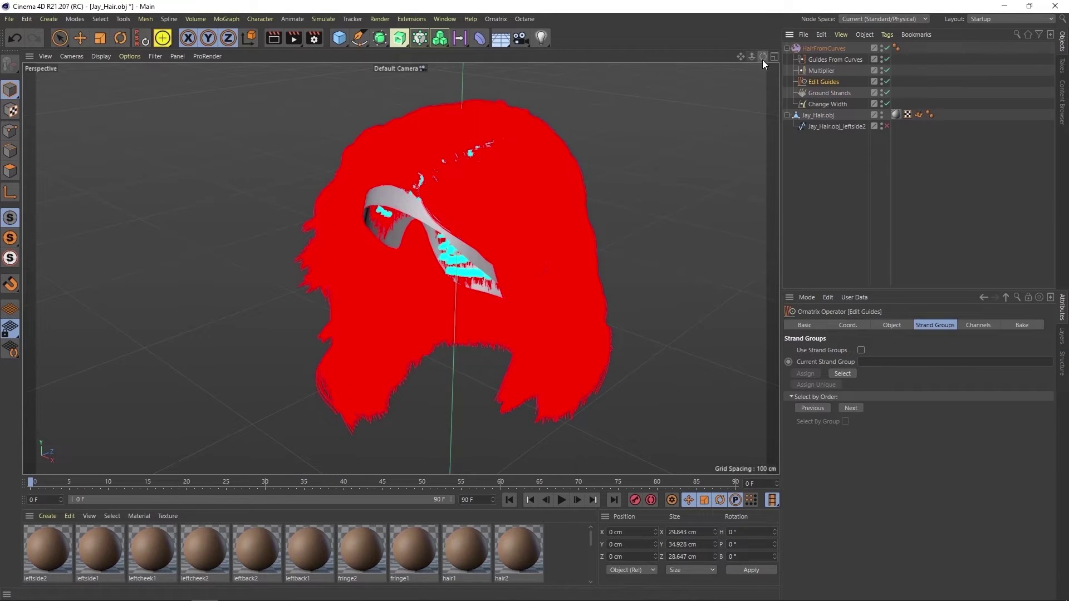
drag(763, 57, 768, 19)
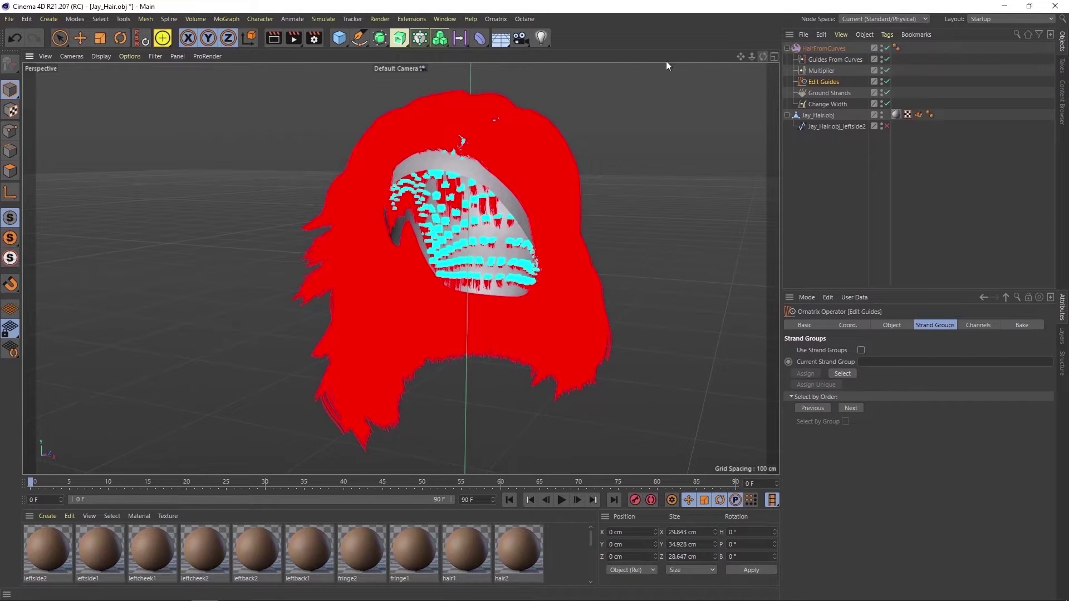
drag(740, 57, 720, 68)
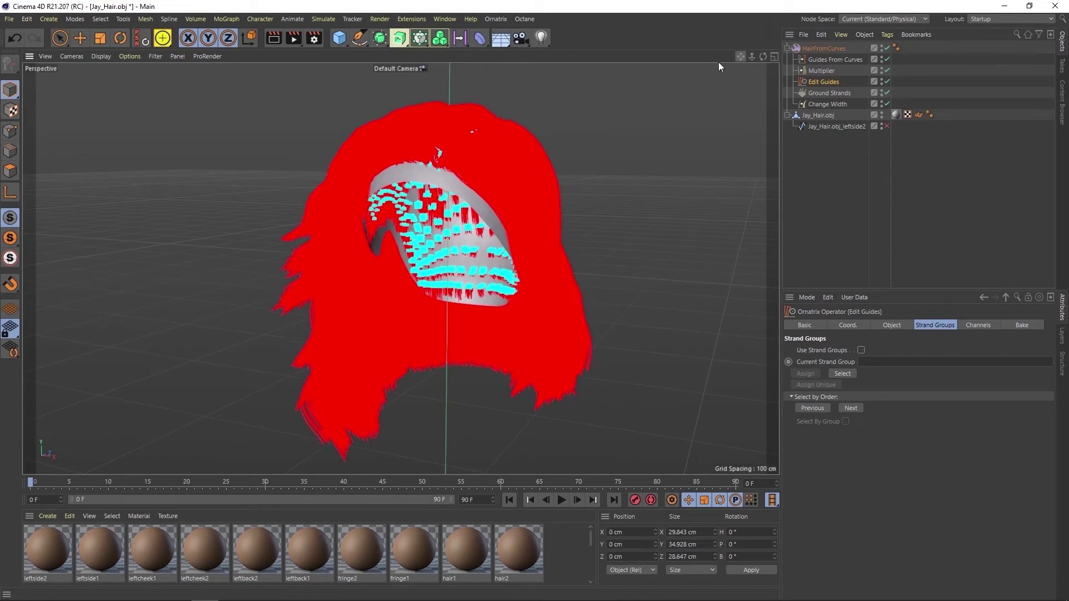
Export the hair as Ornatrix Alembic in HDF5 format with Unreal Engine 4 Export enabled, overwriting Jay_Hair_test.abc.
click(9, 18)
mouse_move(83, 240)
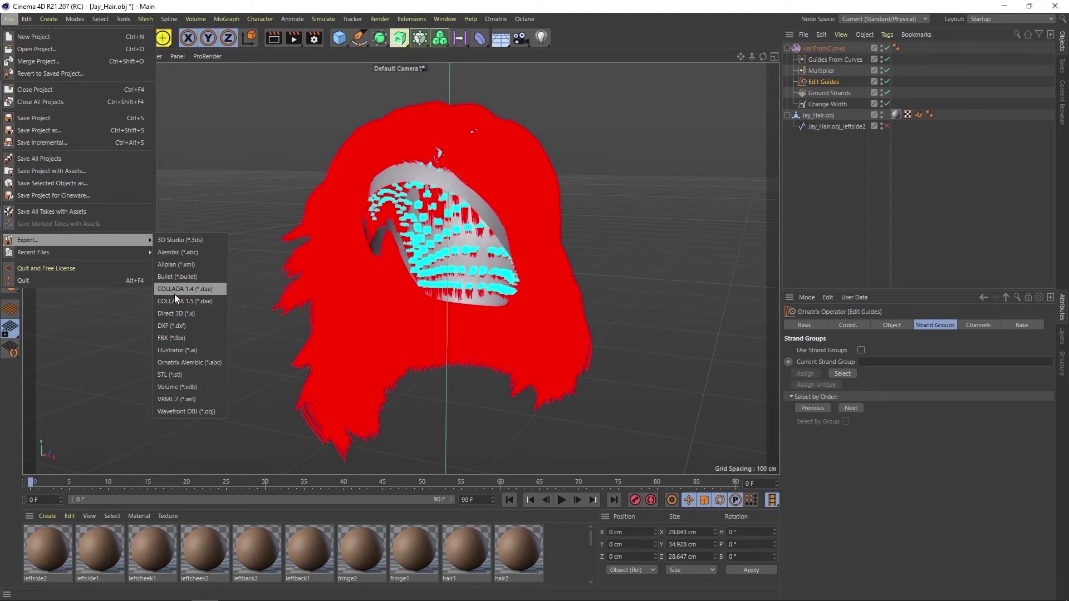
click(176, 361)
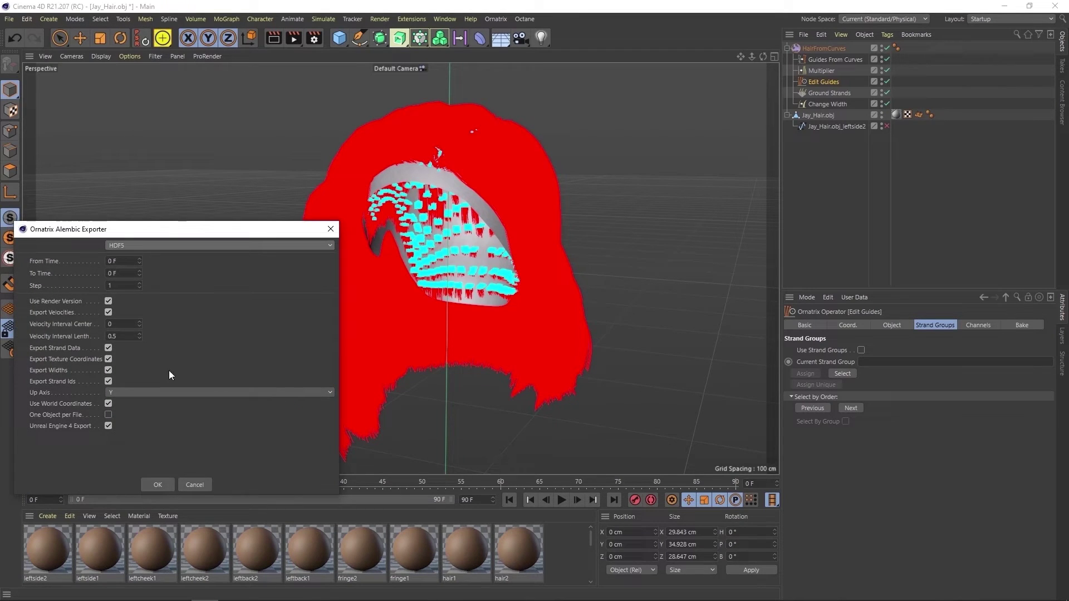
click(159, 484)
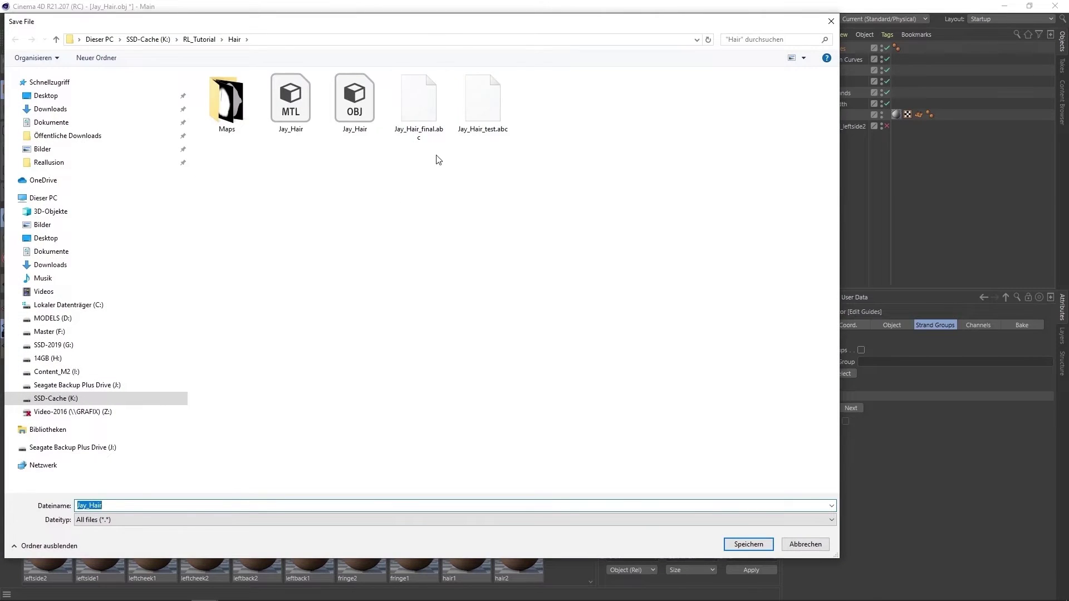
click(482, 100)
click(730, 548)
click(566, 311)
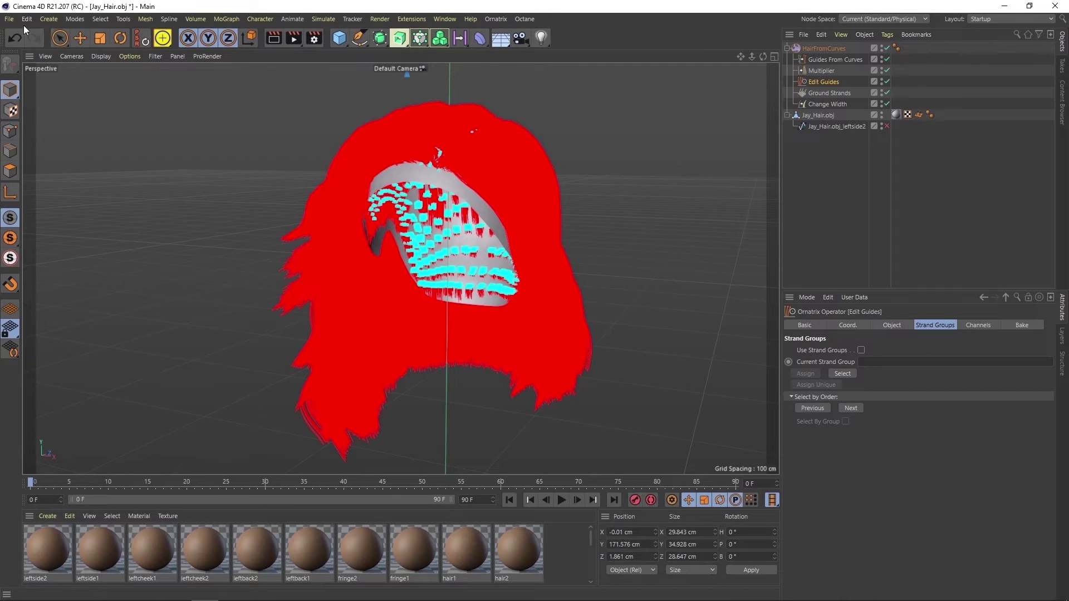
Open the exported Jay_Hair_test.abc file as a new project.
click(9, 19)
click(22, 55)
click(438, 106)
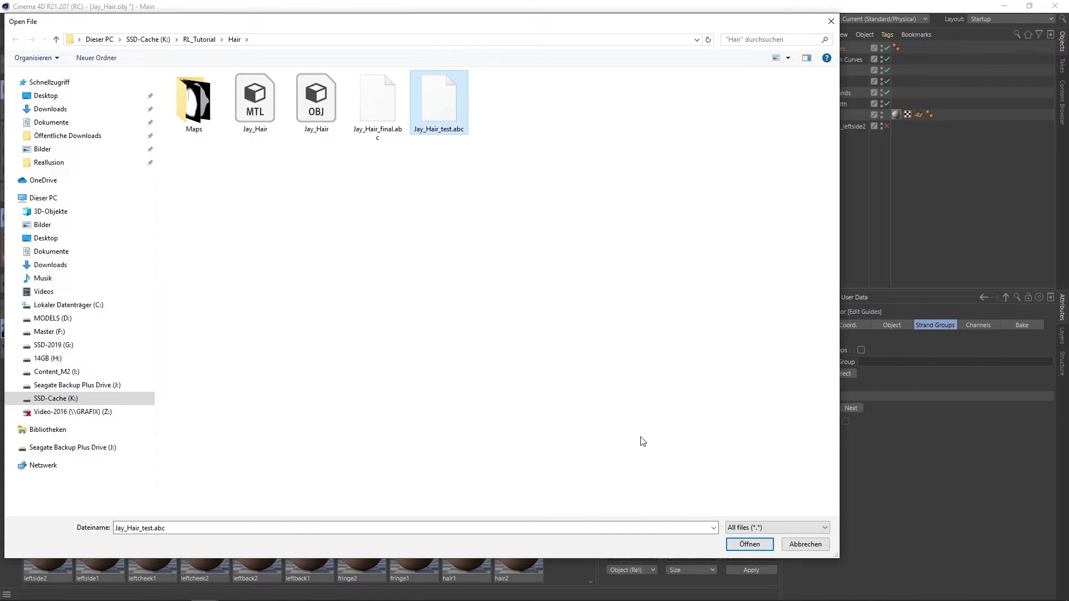
click(742, 539)
drag(741, 57, 873, 34)
mouse_move(401, 268)
mouse_down()
mouse_move(750, 60)
mouse_move(401, 267)
mouse_up()
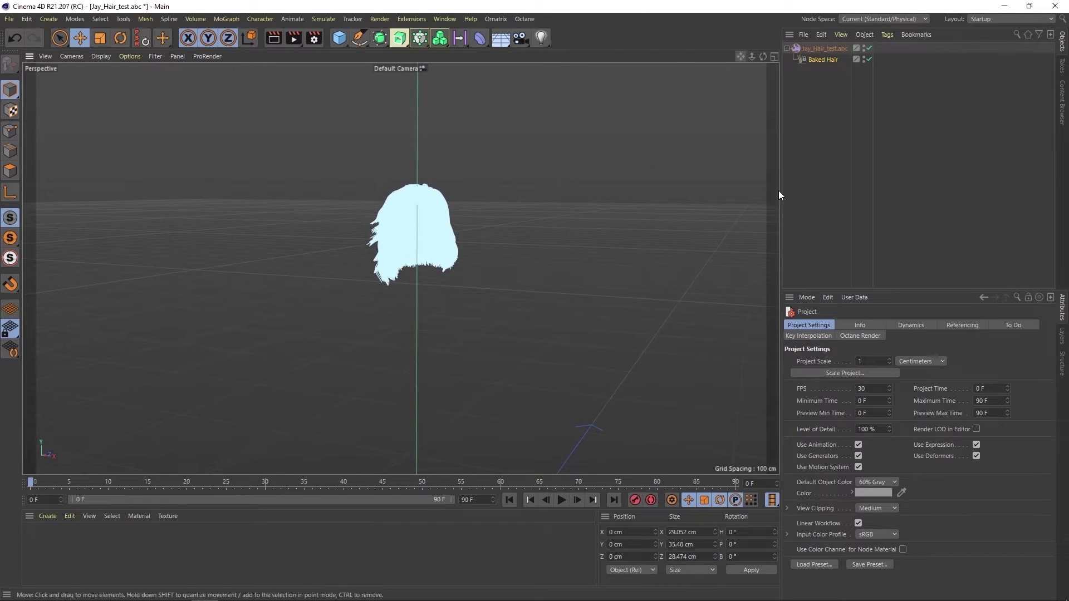
Set the Baked Hair operator's Display Fraction to 100%.
click(823, 60)
click(845, 326)
drag(906, 352, 1067, 354)
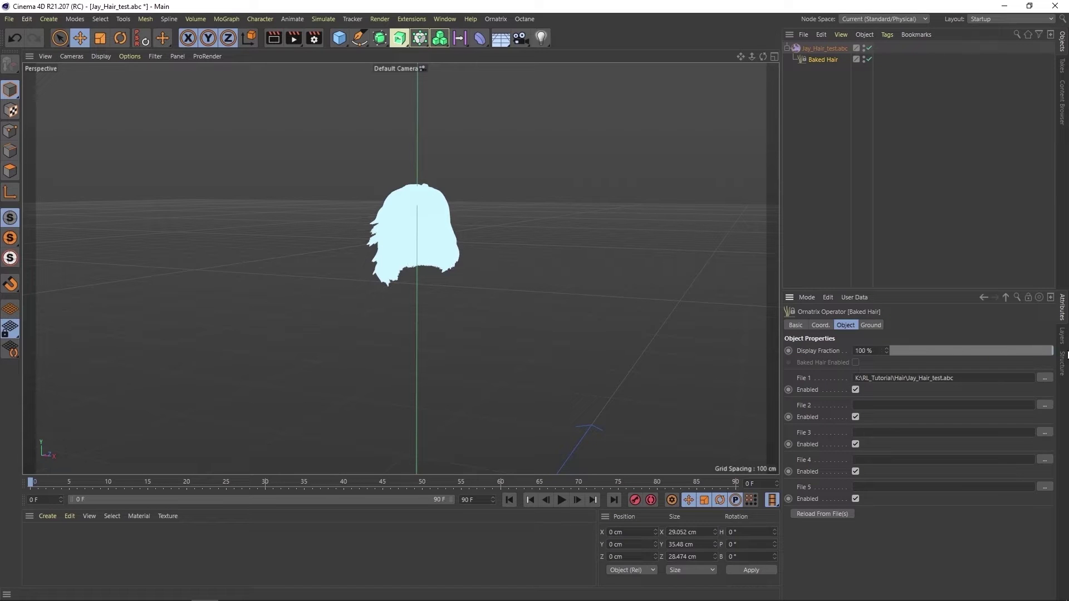
mouse_move(753, 60)
mouse_down()
mouse_move(718, 72)
mouse_move(729, 54)
mouse_move(762, 57)
mouse_up()
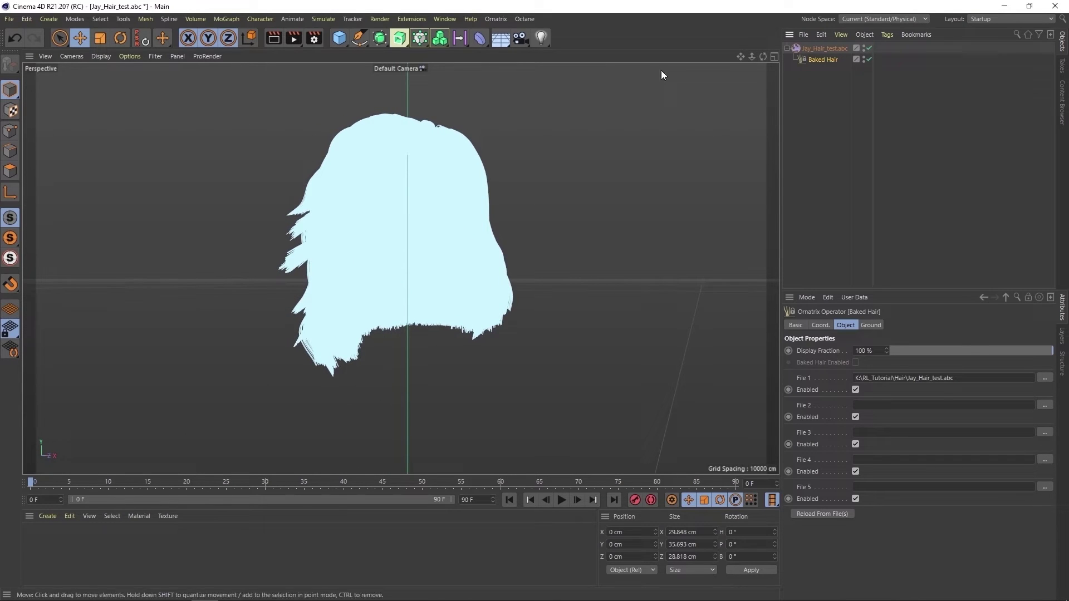
Add a Change Width operator to the baked hair with a width of 0.01 cm.
click(502, 20)
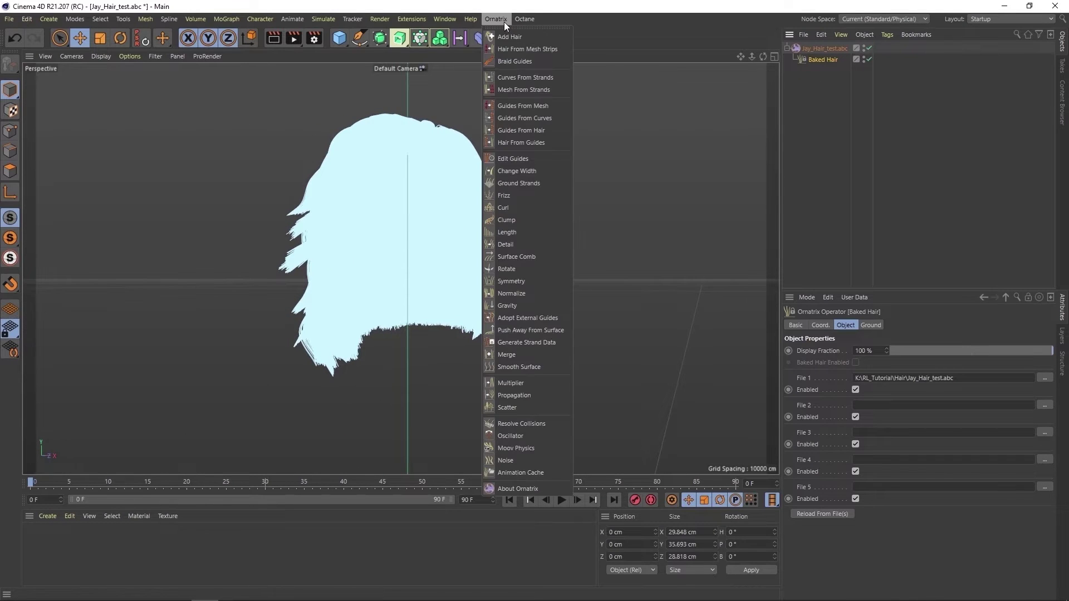
click(516, 167)
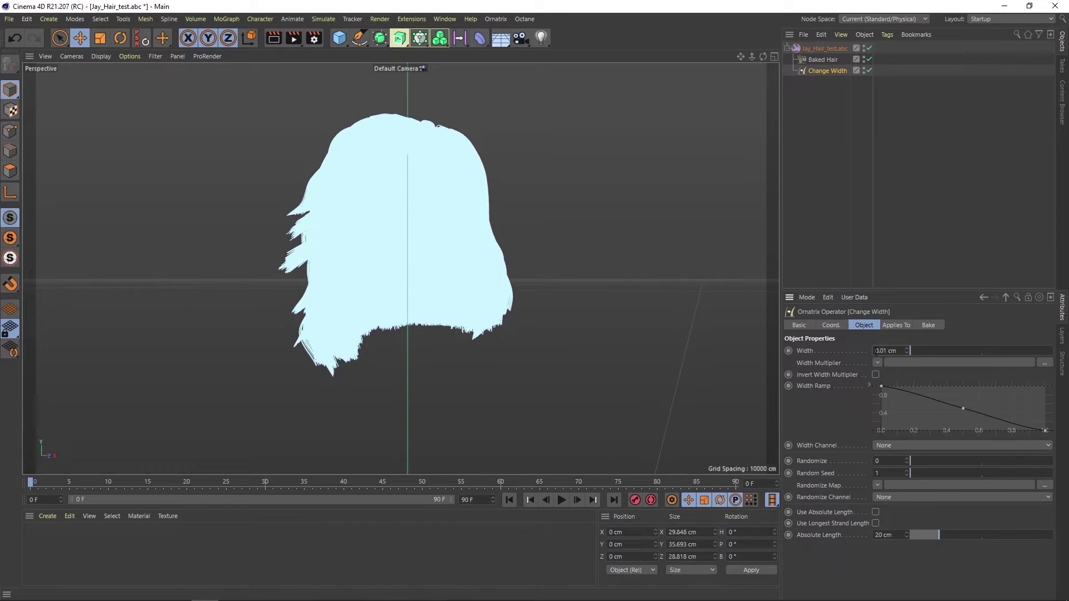
drag(763, 55, 762, 61)
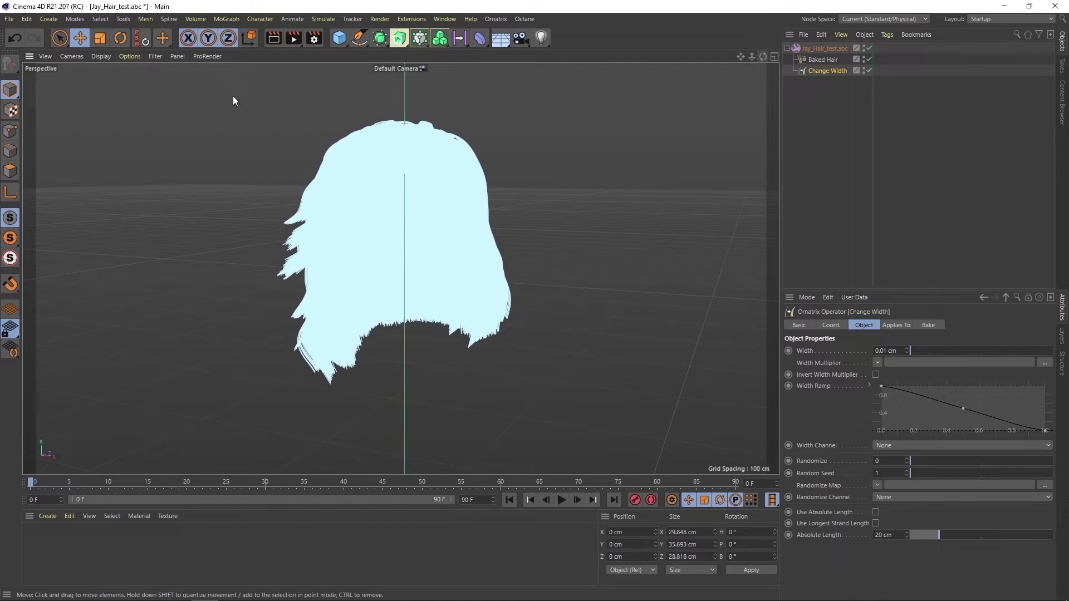
Export the baked hair as Ornatrix Alembic with Unreal Engine 4 Export enabled, overwriting Jay_Hair_final.abc.
click(11, 21)
mouse_move(32, 244)
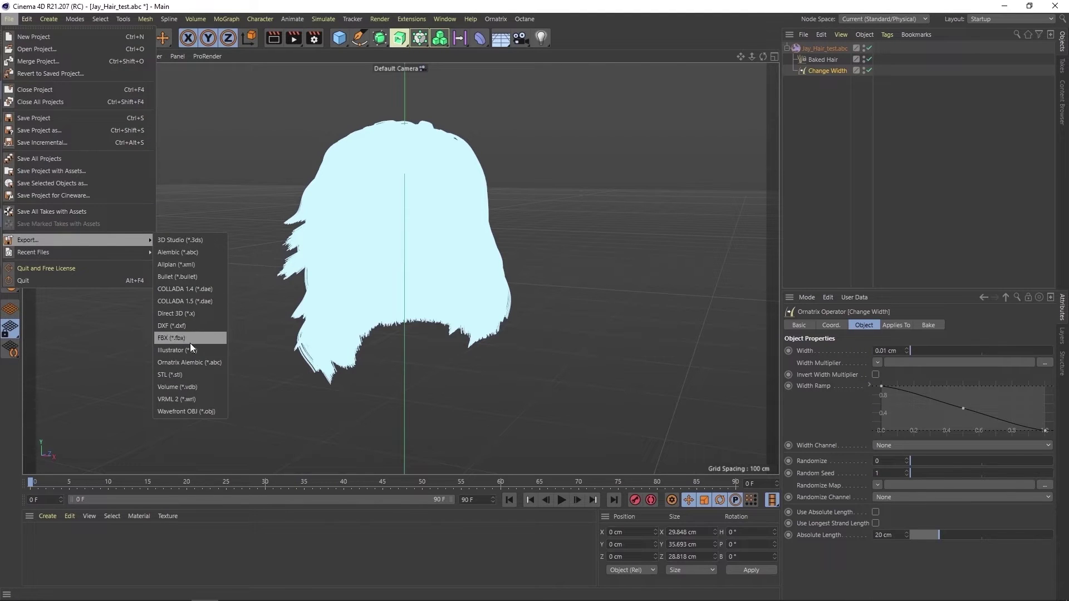
click(188, 360)
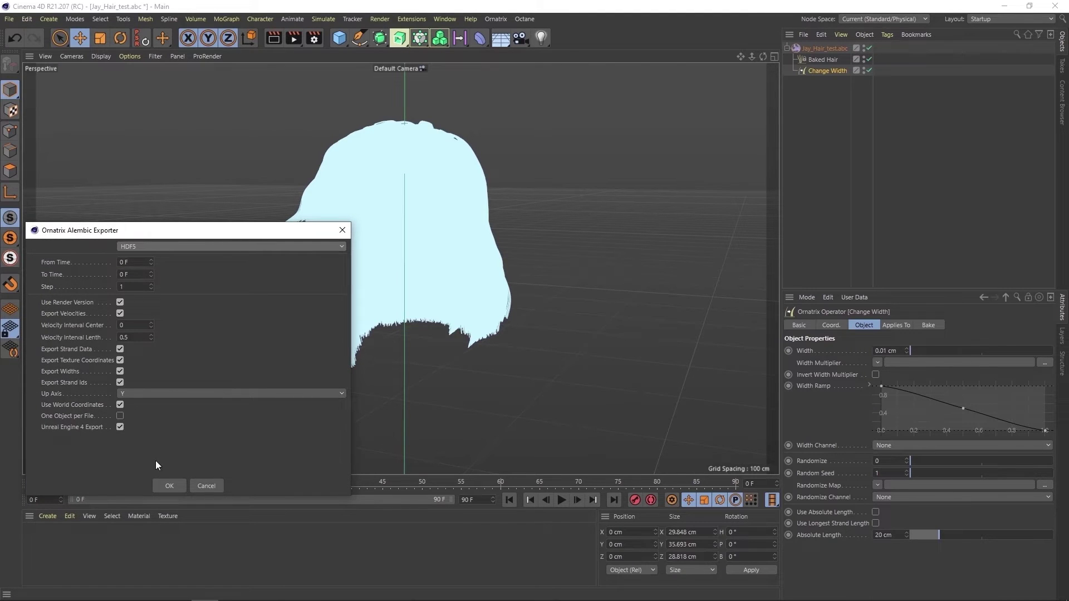
click(168, 485)
click(420, 105)
click(743, 544)
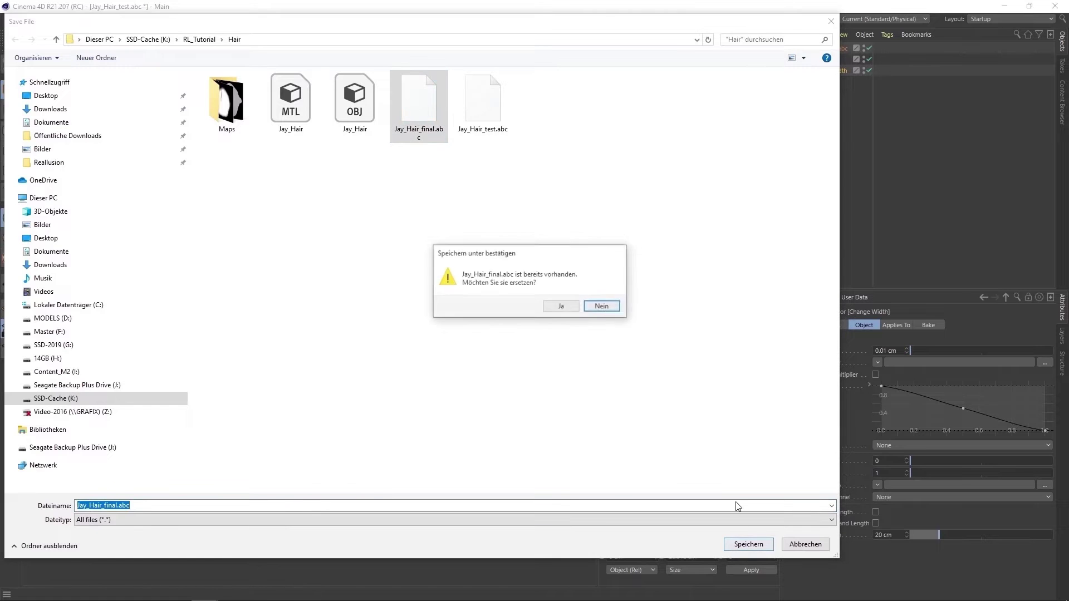
click(560, 309)
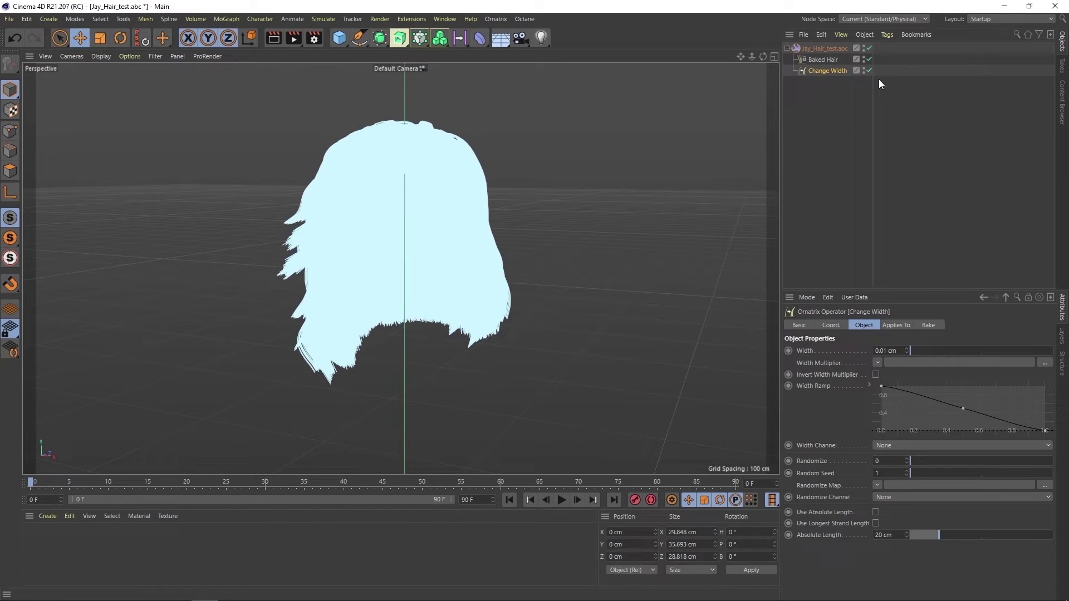
Switch back to the Jay_Hair.obj project to review its original hair operators.
click(869, 59)
click(494, 19)
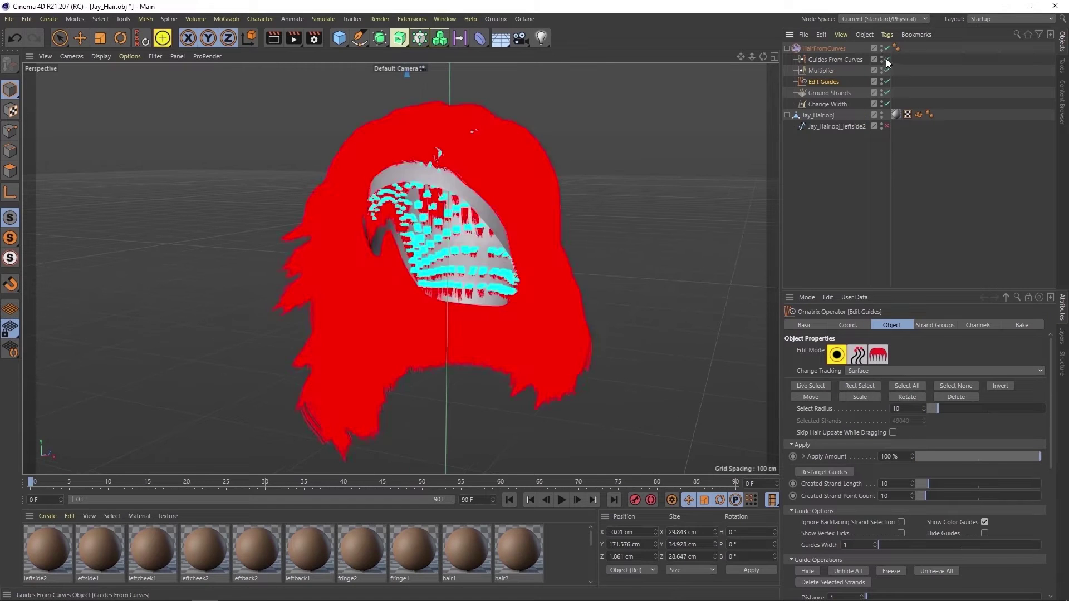
click(886, 59)
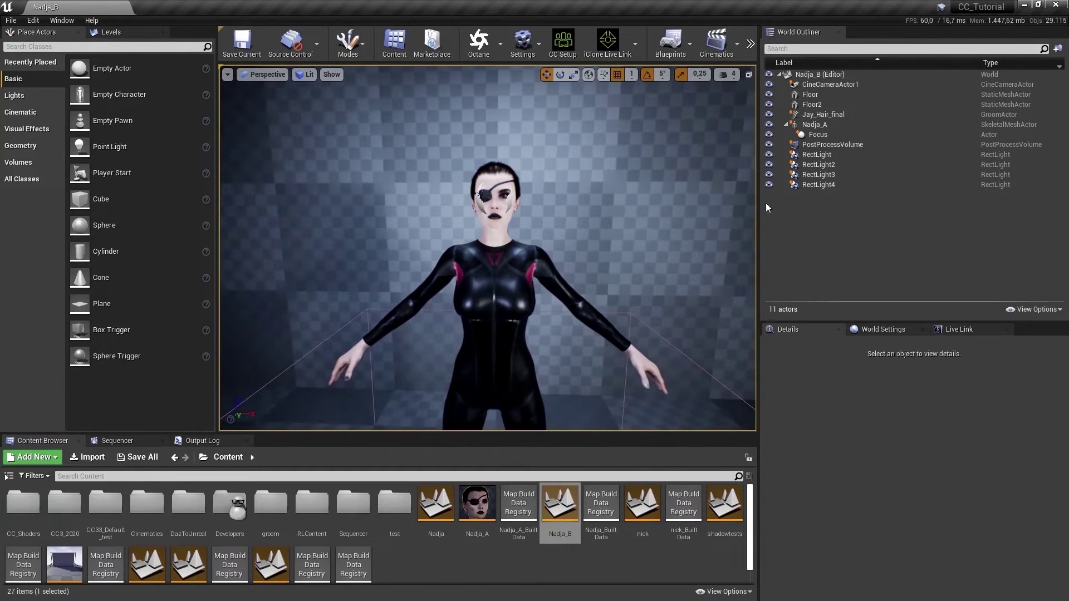
Switch to Unreal Engine and hide RectLight3 and RectLight4 in the Nadja_B level.
click(769, 184)
click(769, 174)
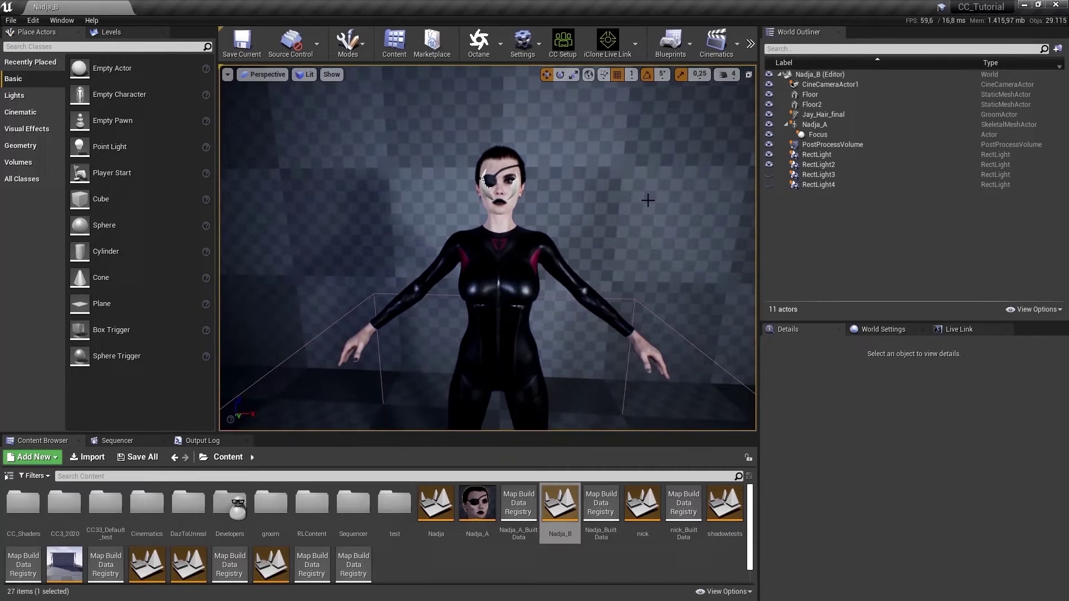
scroll(647, 200, down, 5)
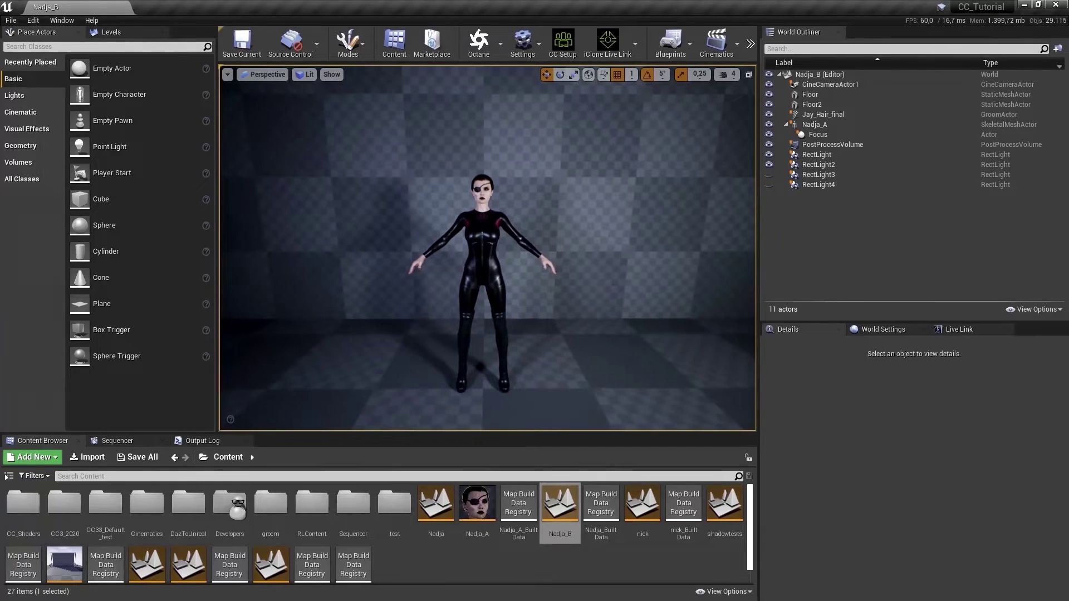
Open the CC3_hair folder inside the project's groom content folder.
click(429, 558)
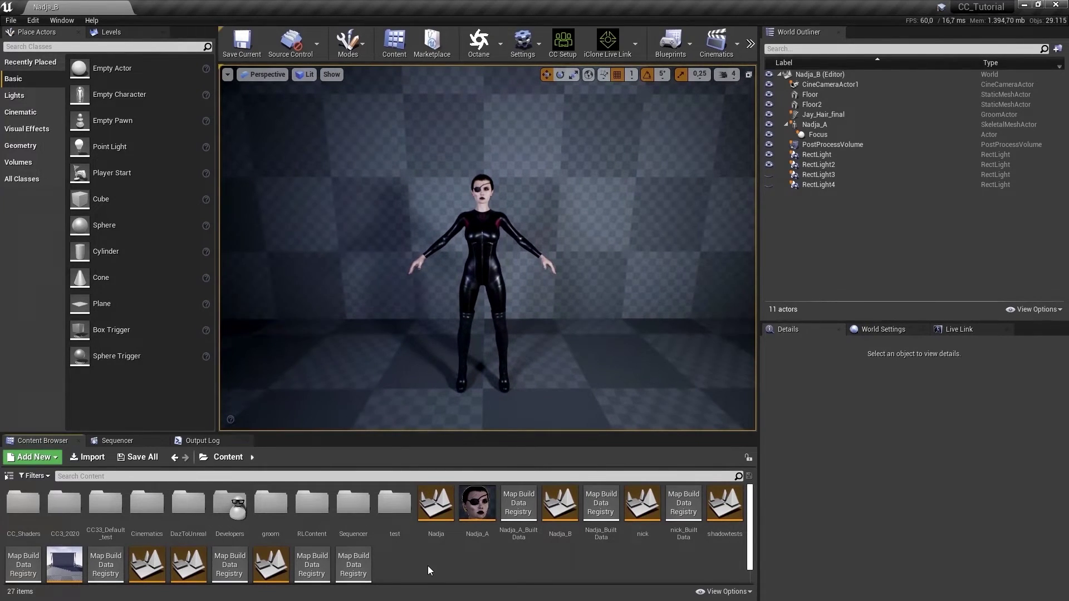
double_click(271, 504)
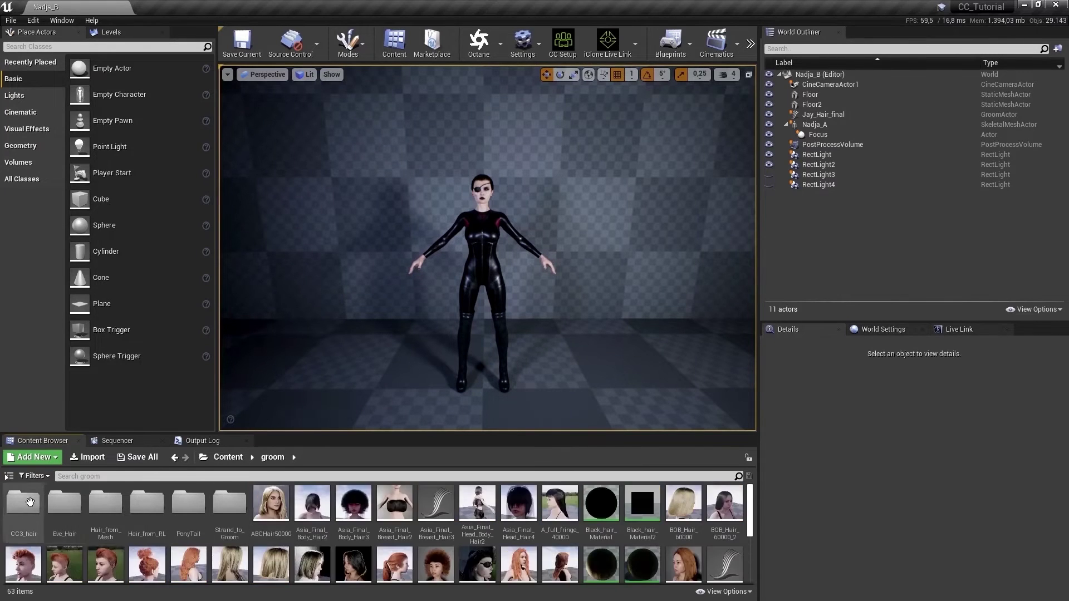
double_click(24, 503)
Import Jay_Hair_final.abc as a groom with rotation X -90, Y 0, Z 180 and scale 1, and open the groom asset.
click(99, 460)
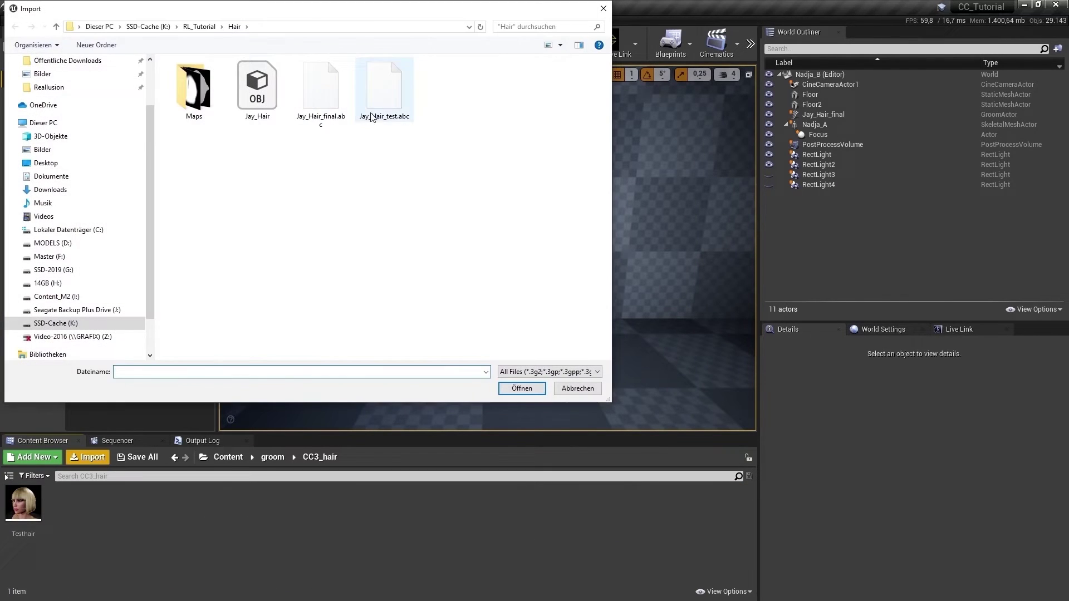
click(320, 92)
click(521, 388)
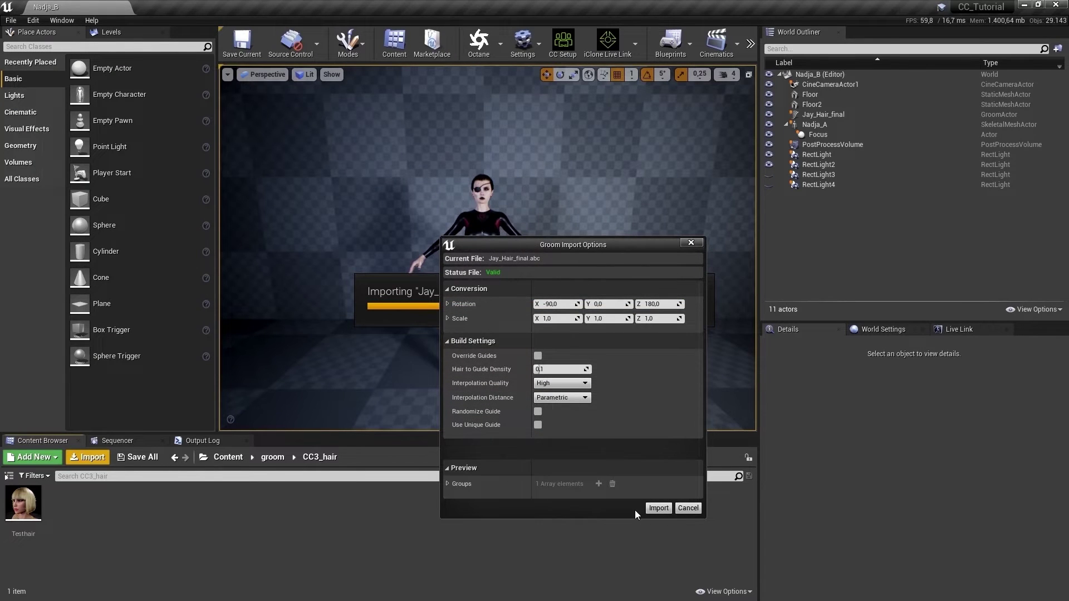
click(653, 508)
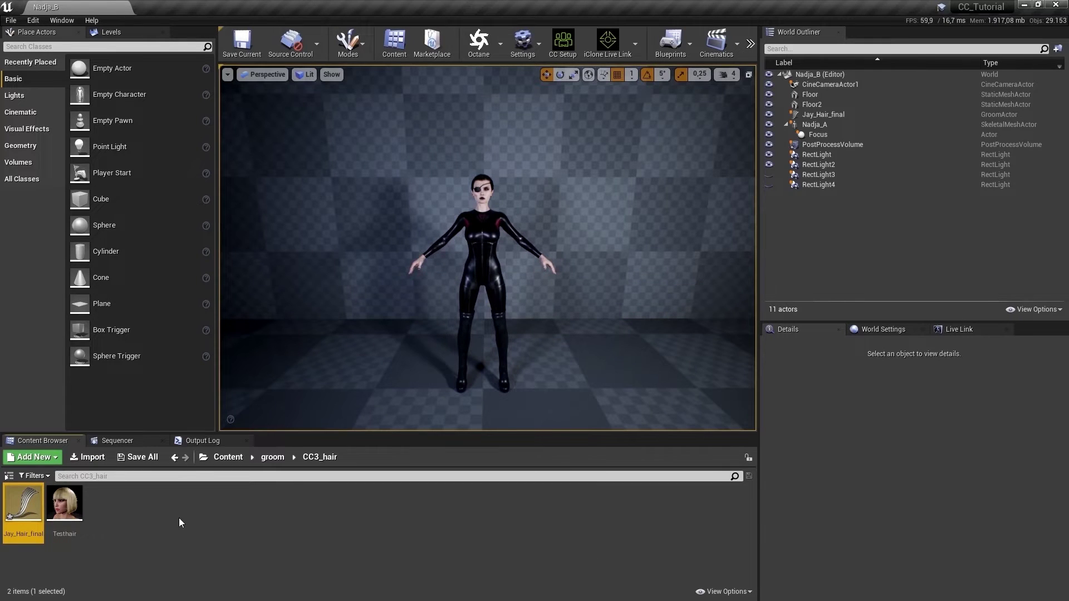
double_click(31, 500)
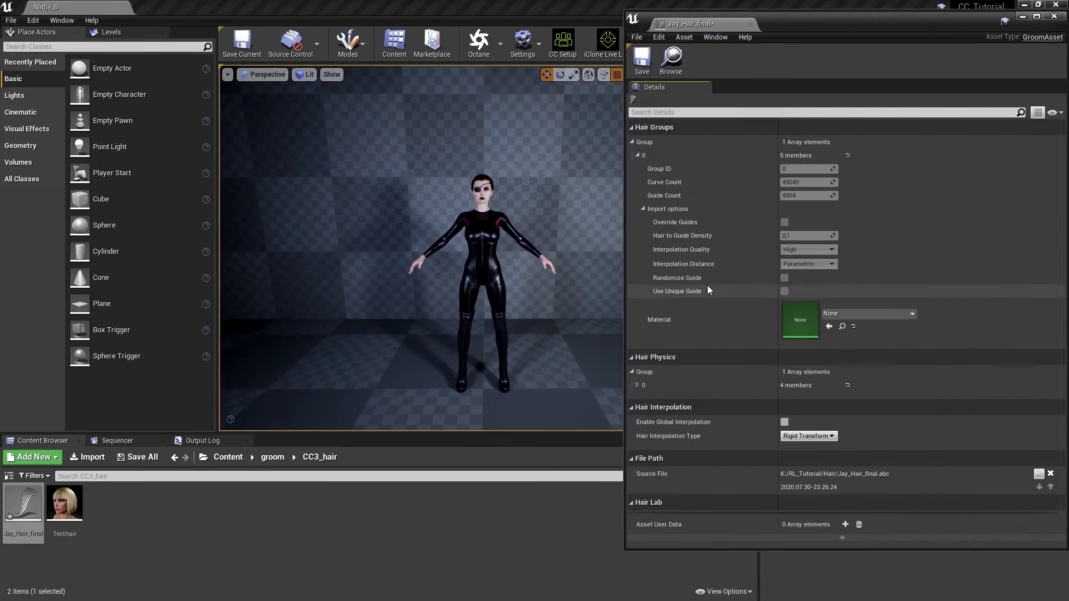
Expand the solver settings of the groom's hair physics group 0, and save and close the Jay_Hair_final asset.
drag(967, 21, 939, 16)
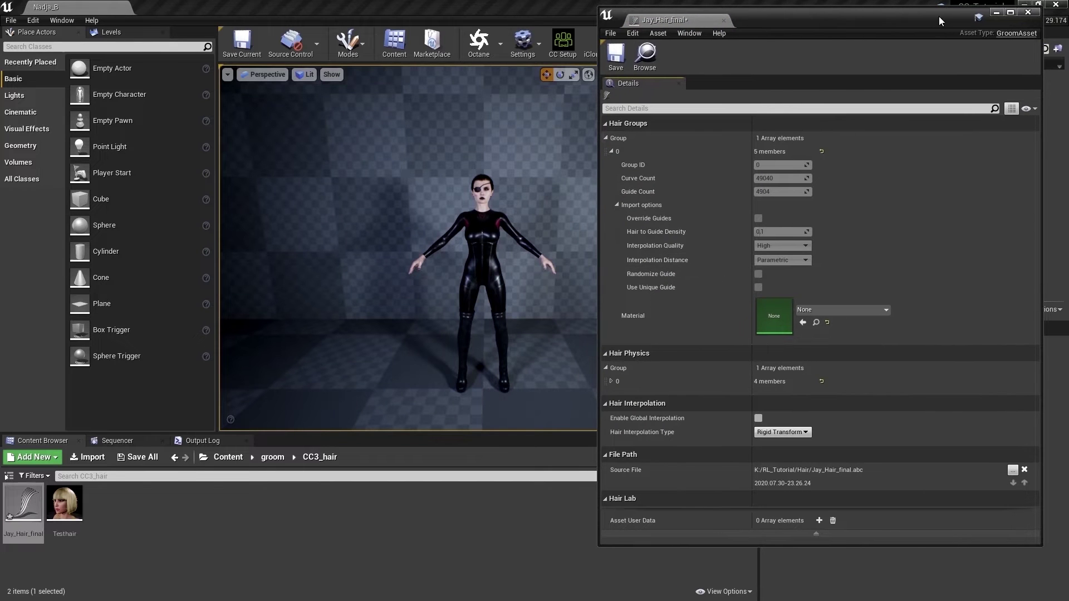
click(611, 382)
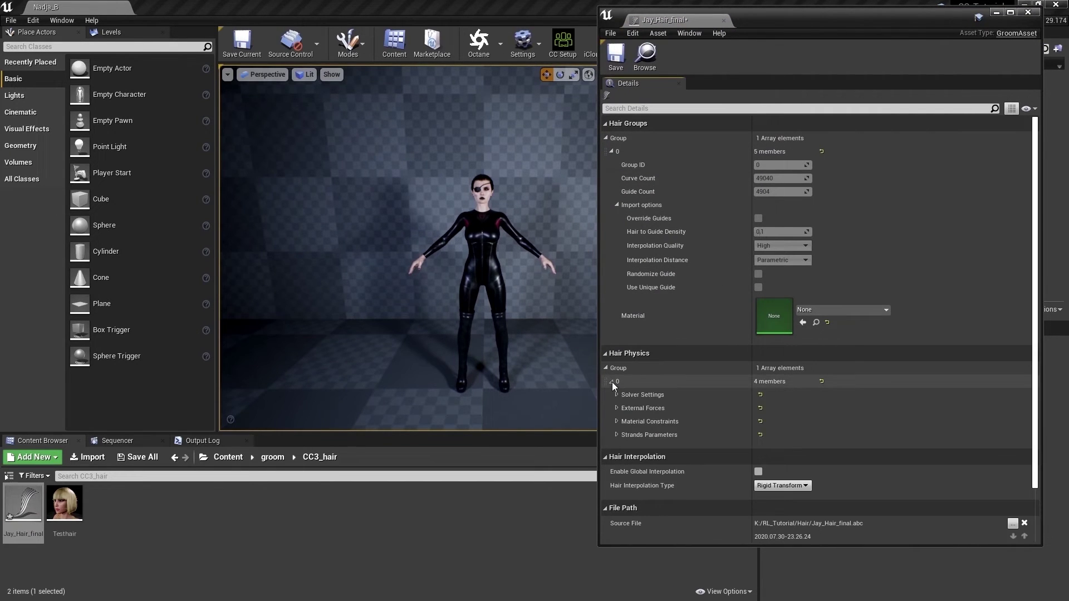
click(616, 395)
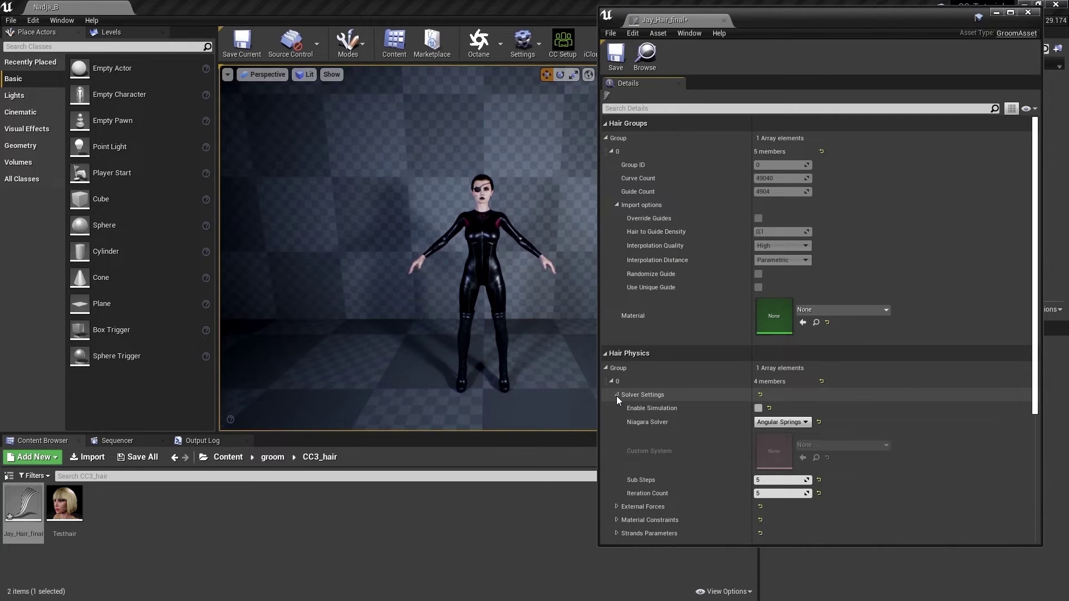
click(616, 54)
click(1029, 13)
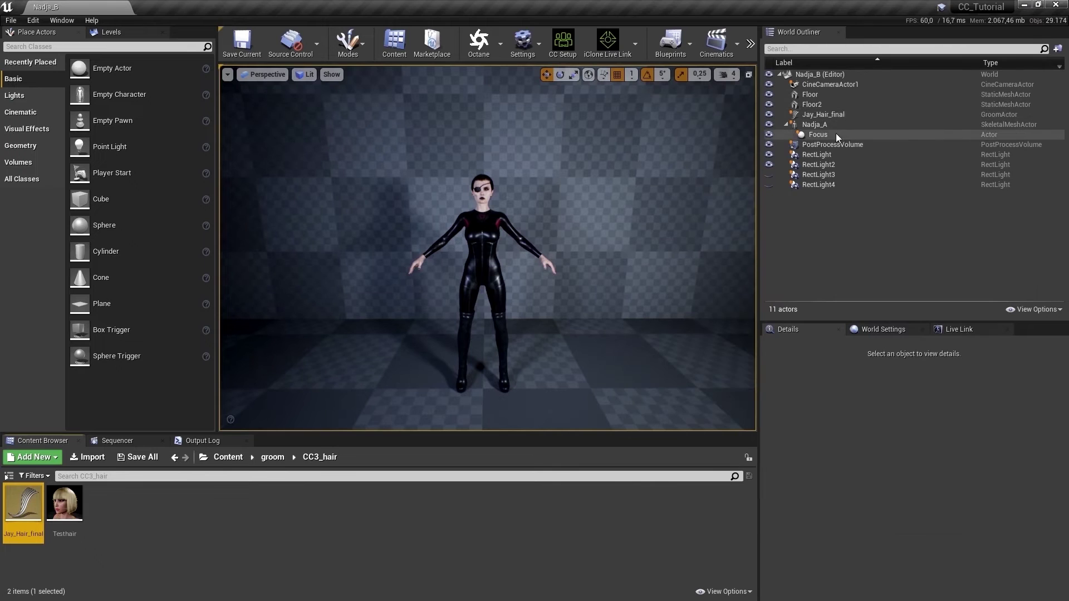
Place the Jay_Hair_final groom in the level, reset its location to the origin and raise it to Z 12.
drag(35, 498, 353, 378)
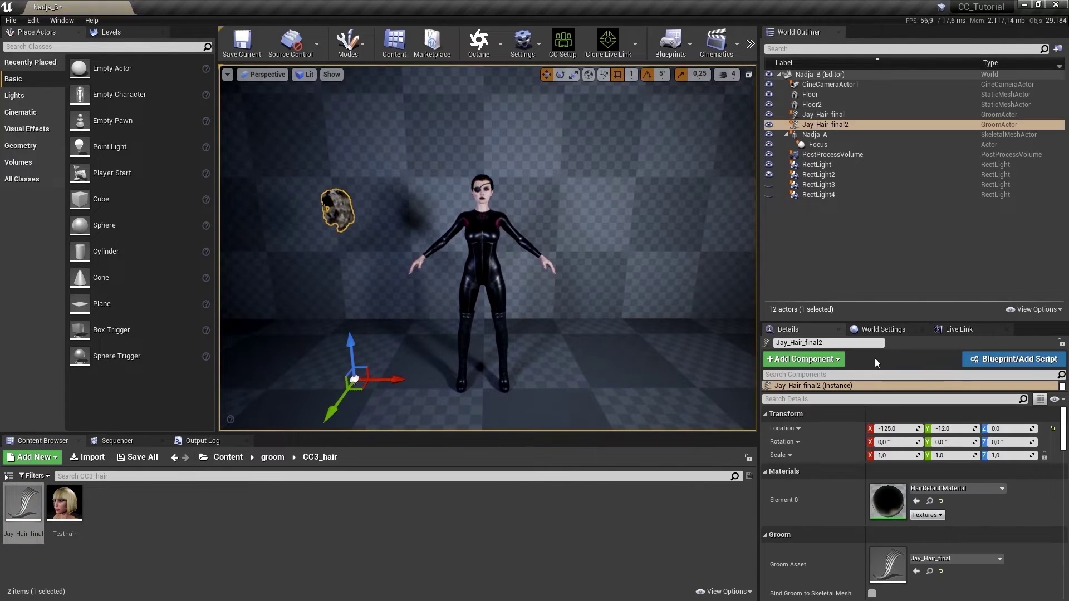
click(1053, 429)
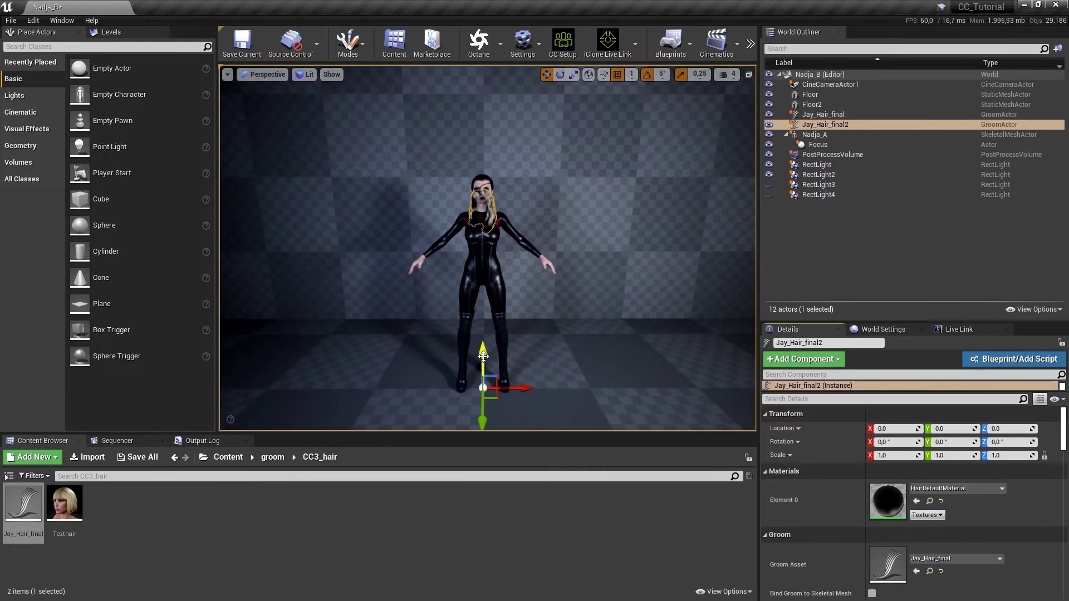
drag(483, 356, 483, 344)
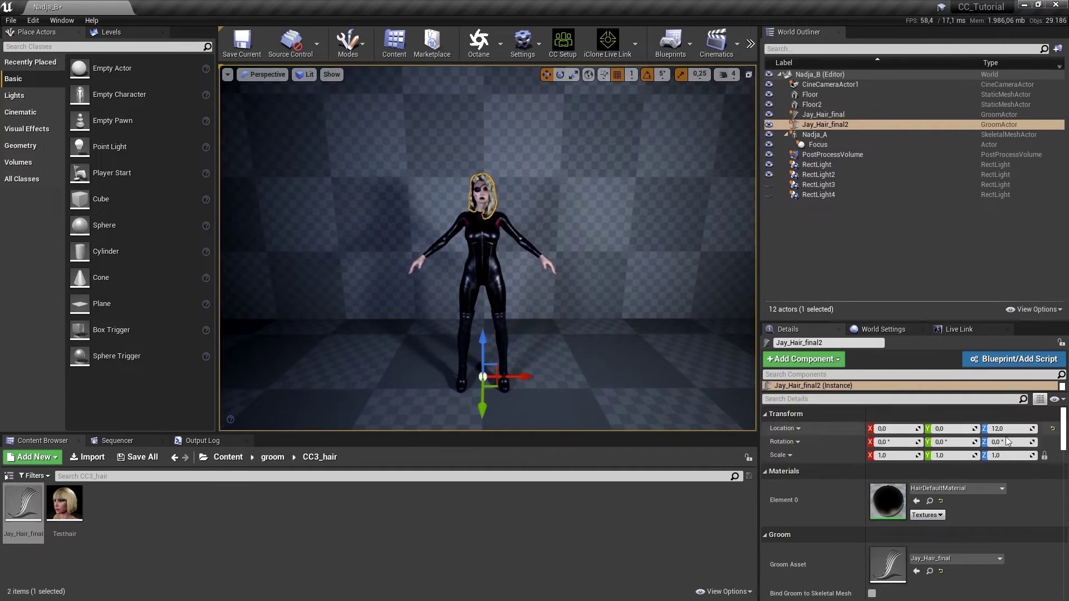
Assign Black_hair_Material from the groom folder to the placed hair and set its Y location to -3.
click(263, 462)
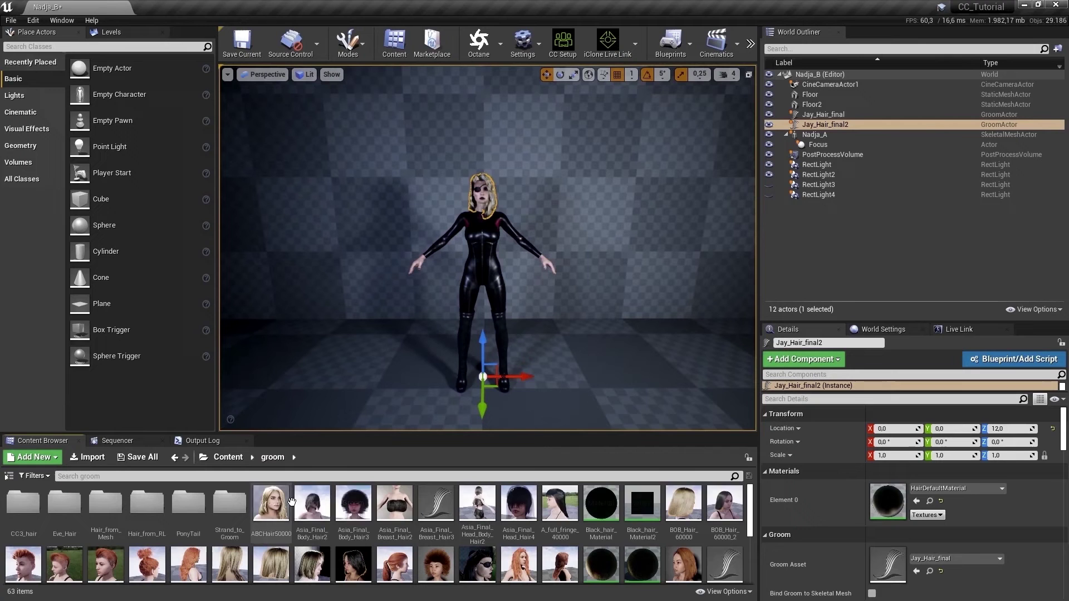
drag(601, 504, 871, 489)
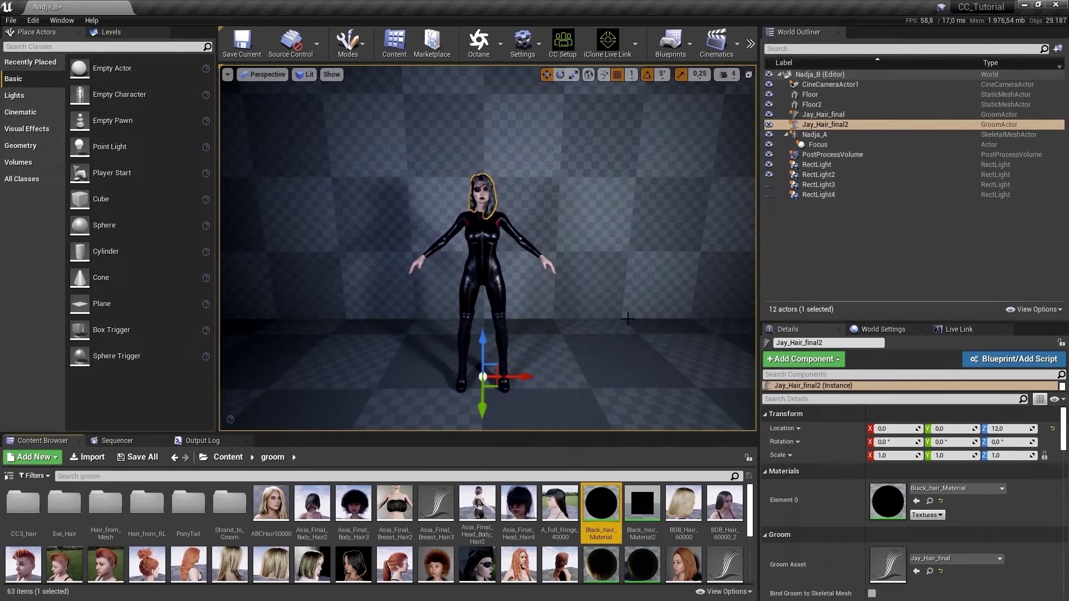
key(f)
alt+drag(501, 251, 361, 318)
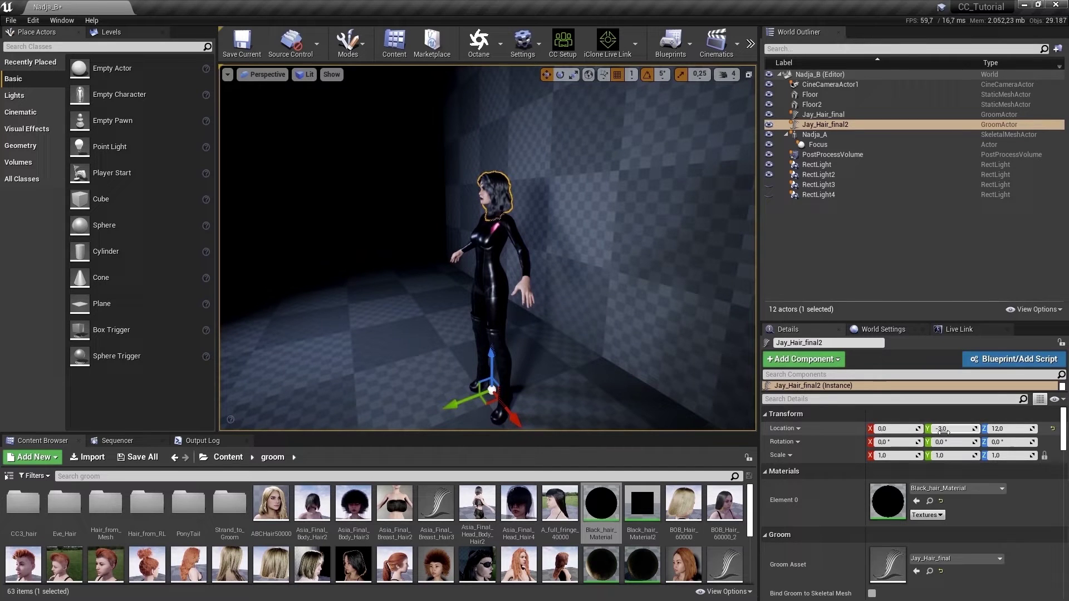
Examine how the black hair groom fits the character's head from the front and the side.
alt+drag(590, 268, 668, 262)
alt+right_drag(590, 267, 679, 228)
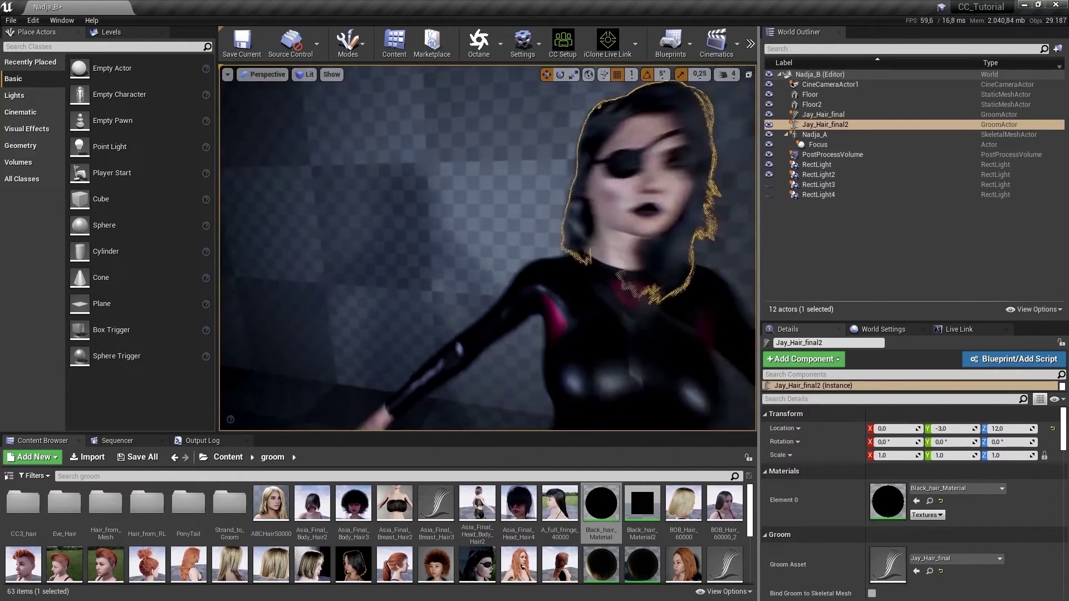
drag(557, 267, 701, 264)
click(612, 239)
drag(590, 261, 617, 253)
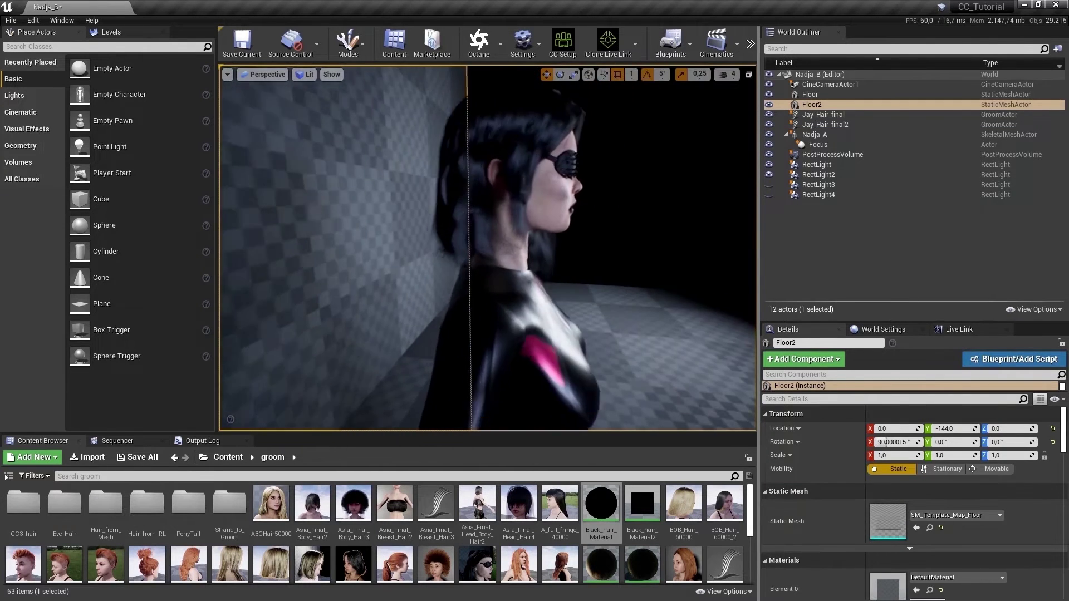
alt+drag(284, 233, 345, 234)
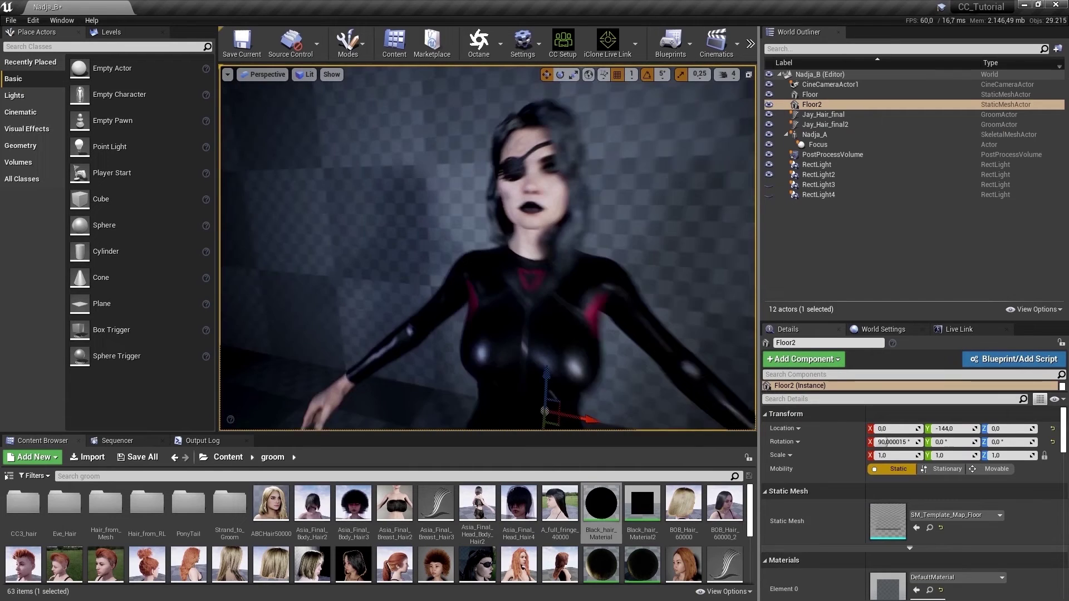
alt+drag(657, 275, 667, 278)
right_click(666, 278)
click(928, 242)
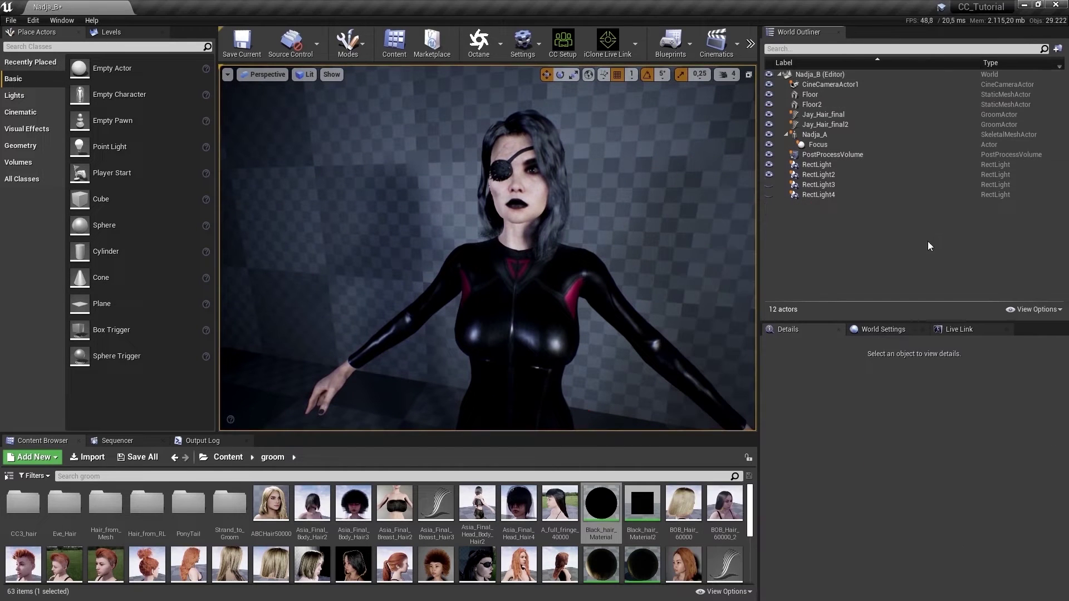
Delete the old Jay_Hair_final groom actor, which has no groom asset, from the level.
click(830, 114)
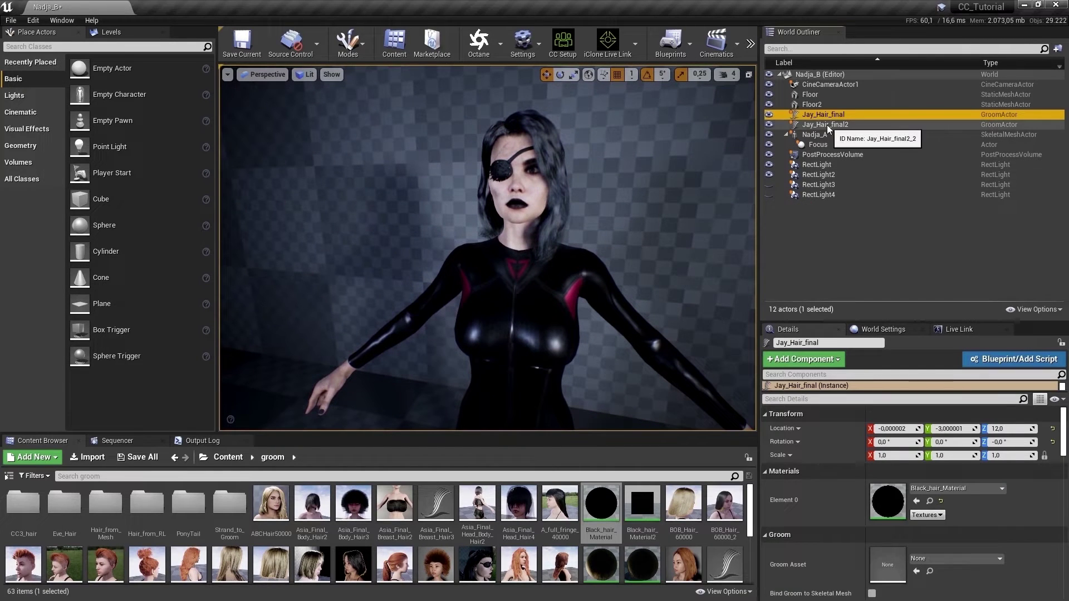
click(827, 124)
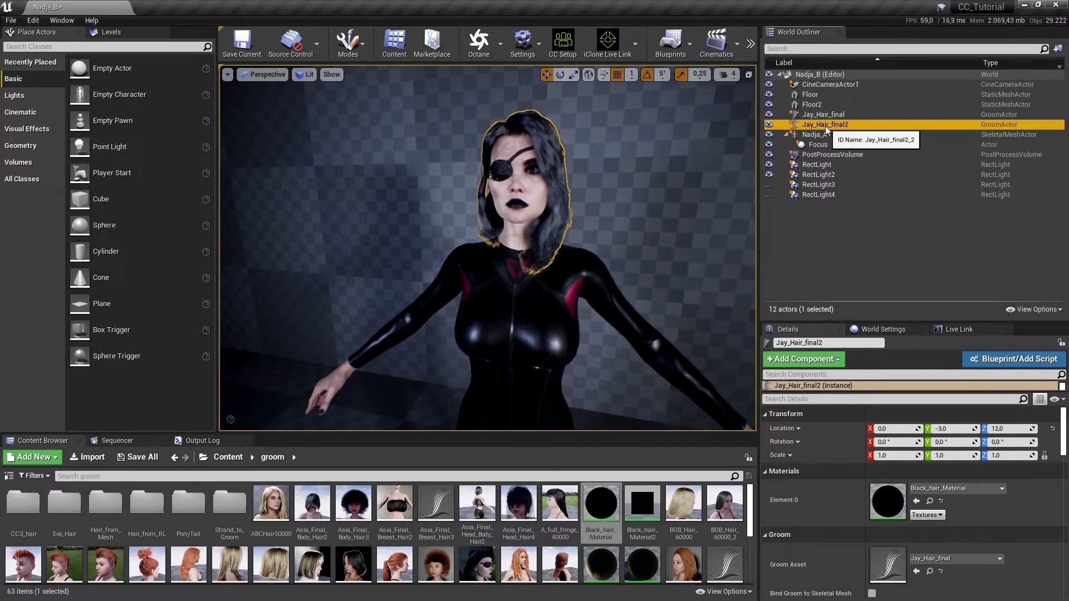
click(821, 115)
key(Delete)
Attach Jay_Hair_final2 to the head bone of the Nadja_A skeletal mesh.
click(823, 116)
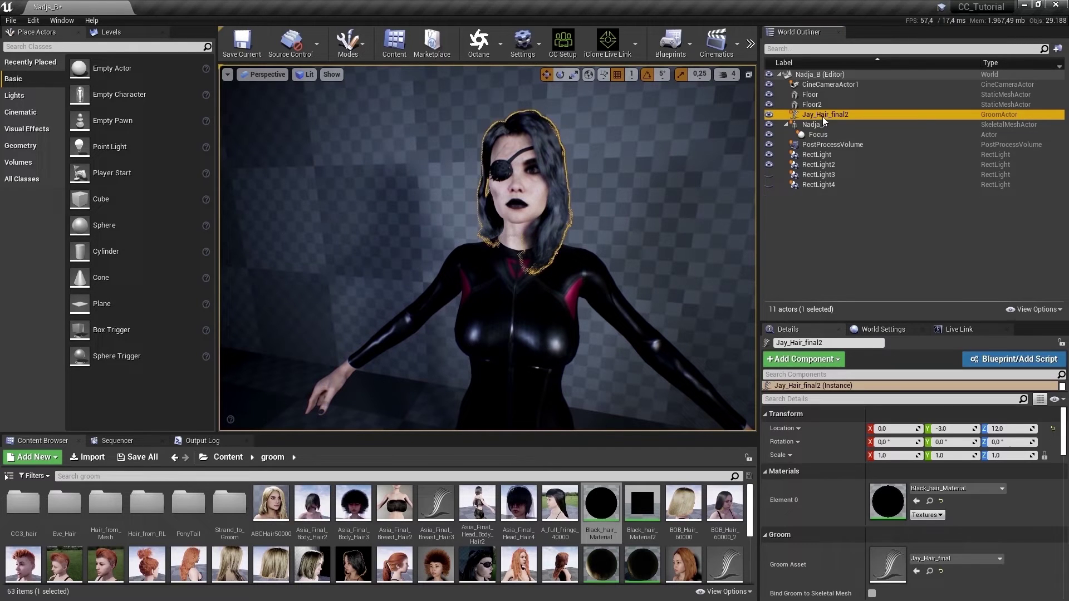
drag(822, 115, 817, 124)
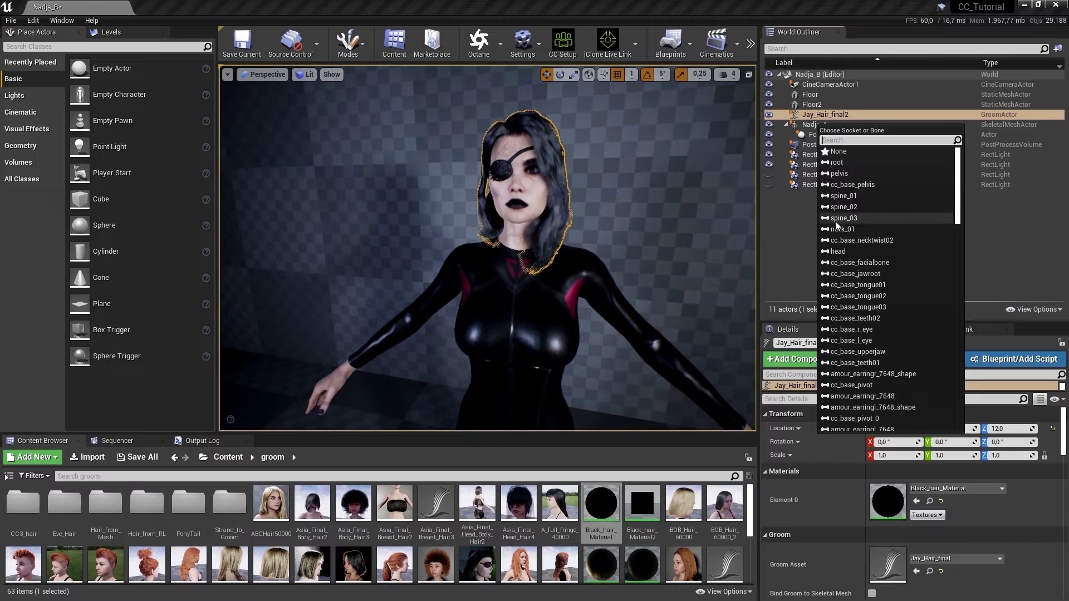
click(836, 251)
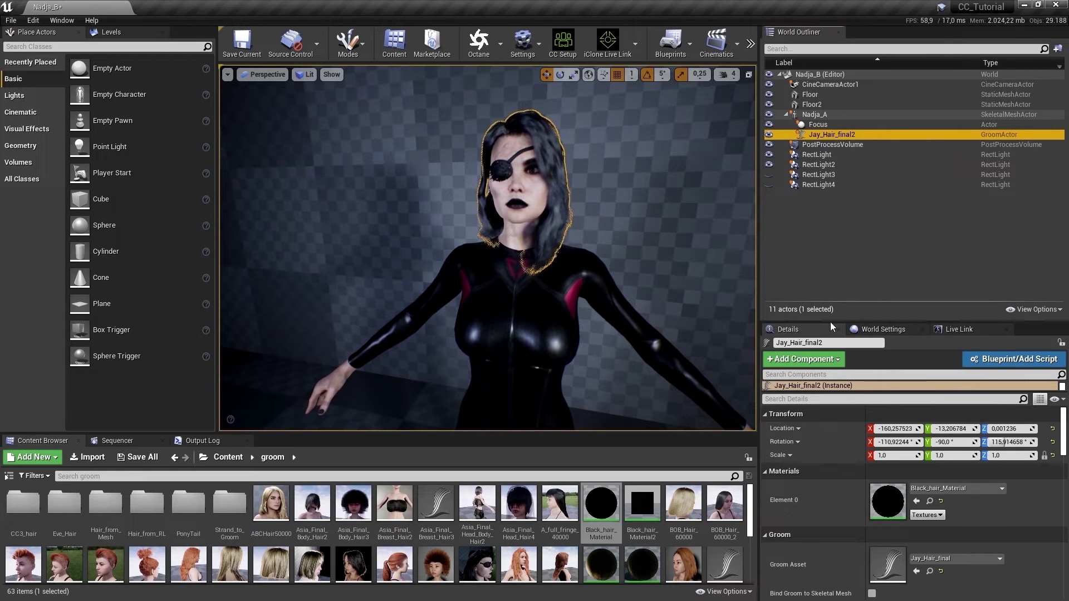
Open the skeletal mesh assigned to the Nadja_A character and switch to its physics asset.
right_drag(671, 205, 675, 231)
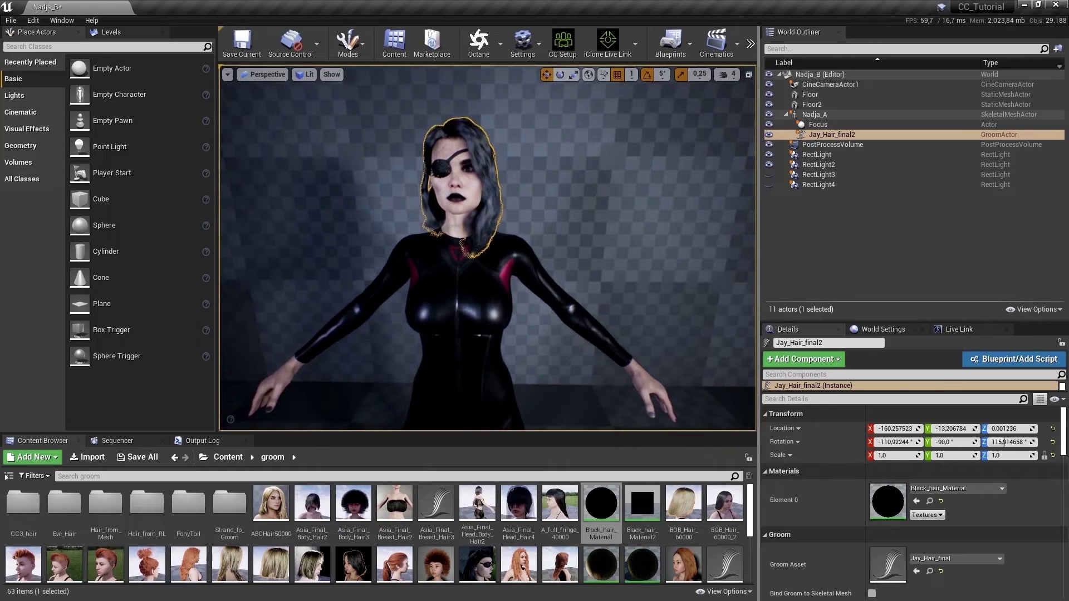
click(471, 198)
mouse_move(1065, 417)
mouse_down()
mouse_move(1064, 427)
mouse_move(1065, 416)
mouse_up()
scroll(1013, 440, down, 4)
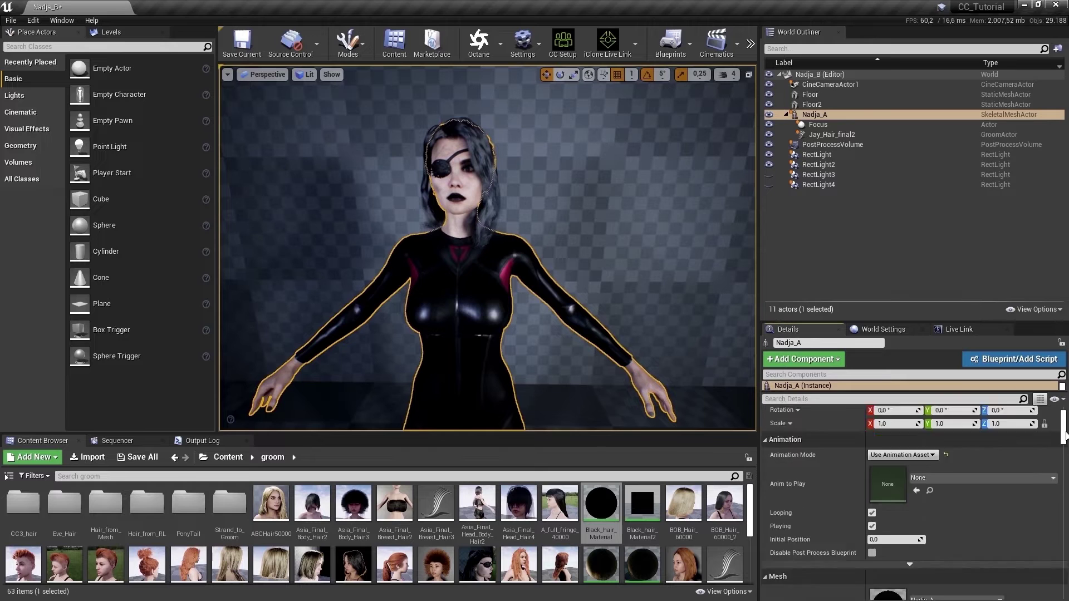
double_click(900, 502)
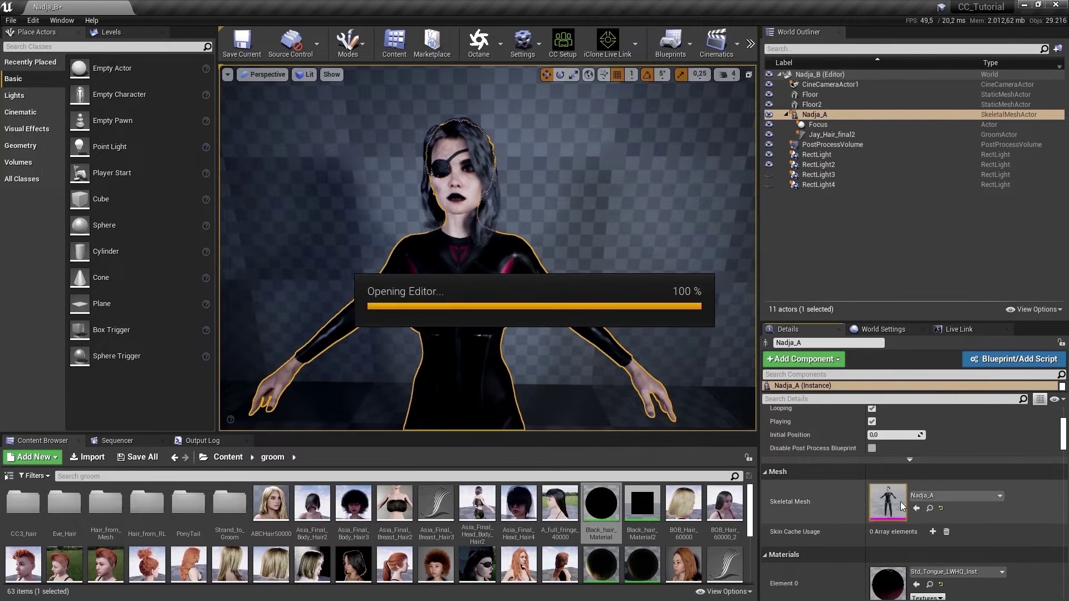
click(1002, 64)
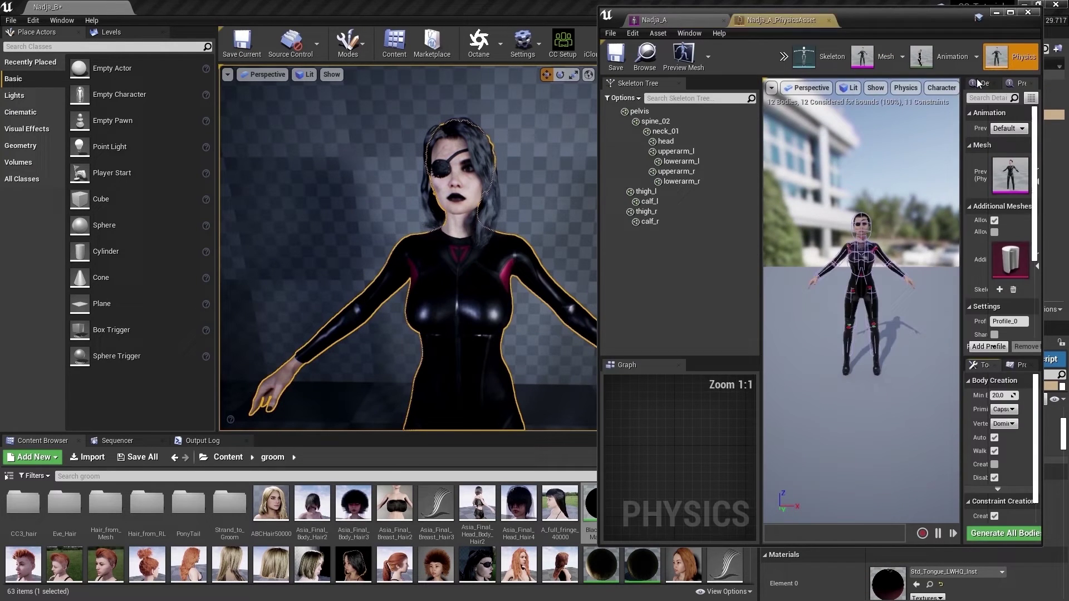
Select the head collision body in Nadja_A_PhysicsAsset, widen the editor window and move the body slightly to fit the head.
alt+drag(891, 239, 863, 239)
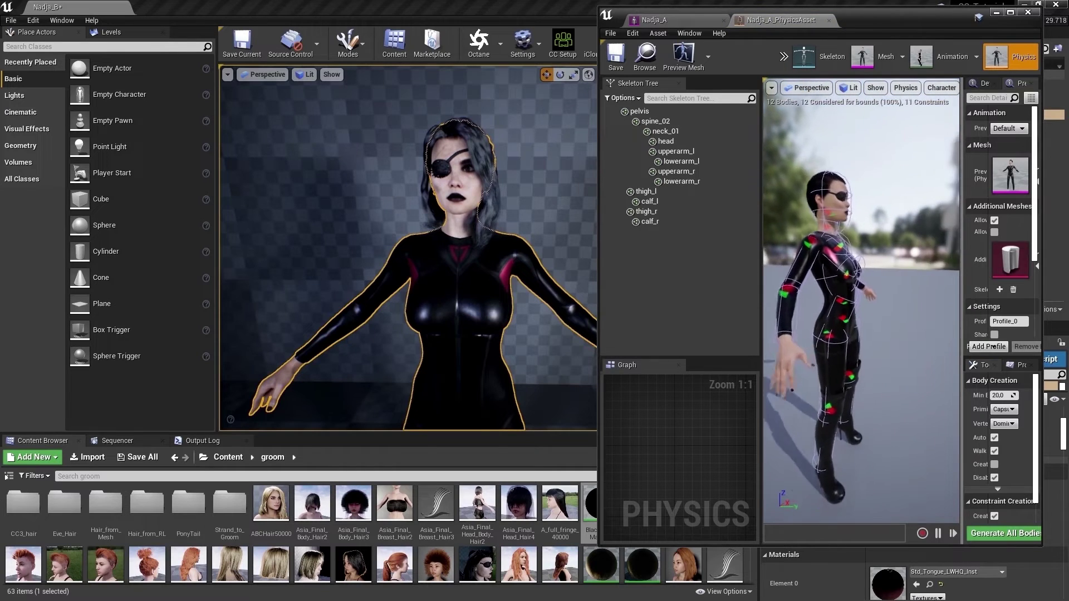
alt+right_drag(862, 240, 885, 245)
mouse_move(542, 219)
alt+right_down()
mouse_move(565, 226)
mouse_move(501, 217)
mouse_move(547, 220)
alt+right_up()
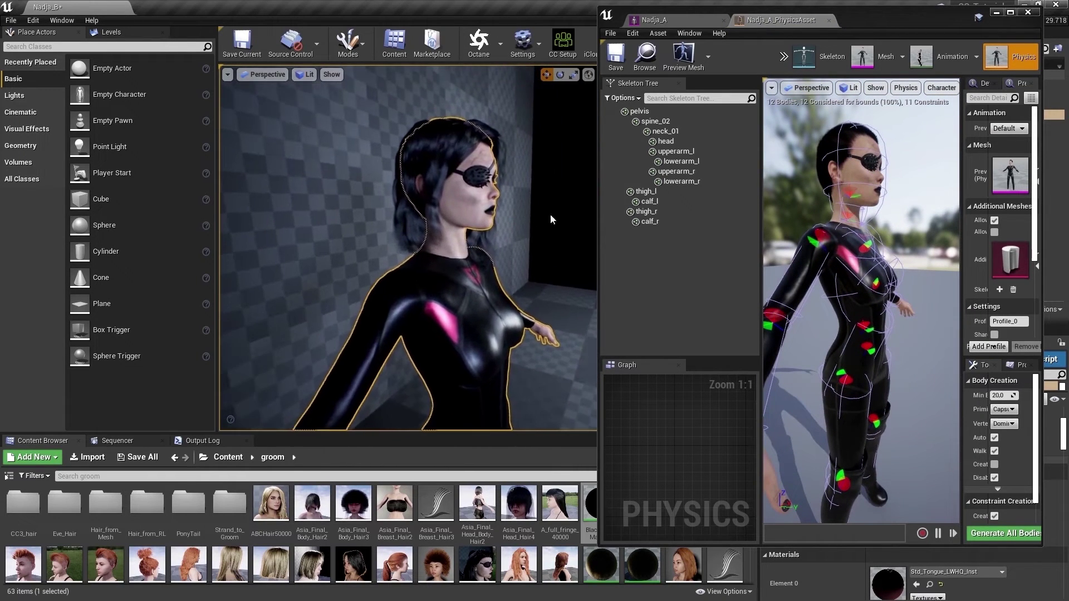
click(690, 142)
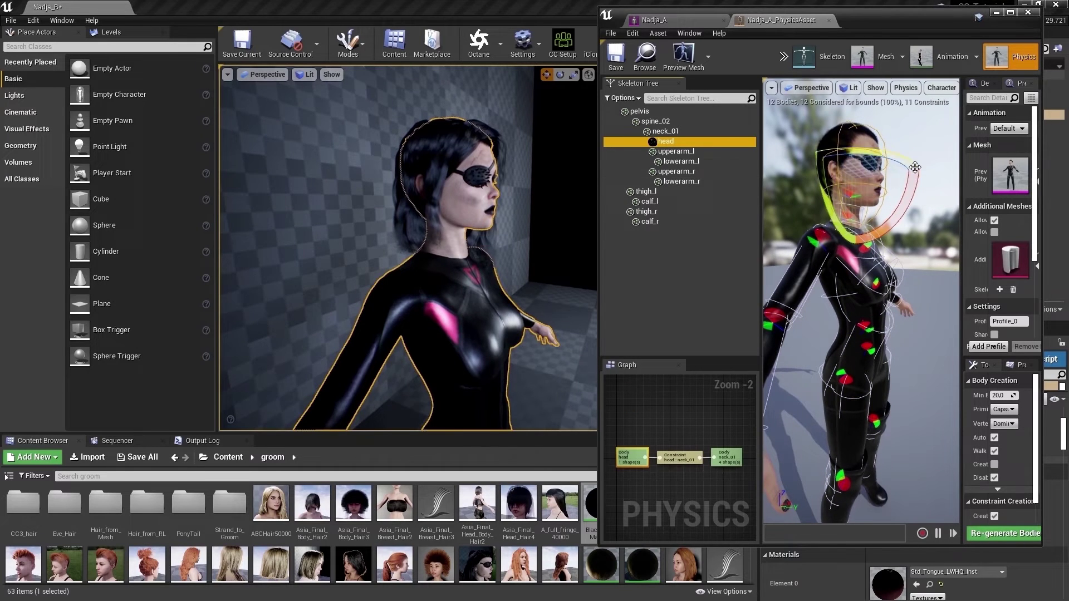
right_drag(559, 187, 607, 194)
drag(598, 186, 460, 187)
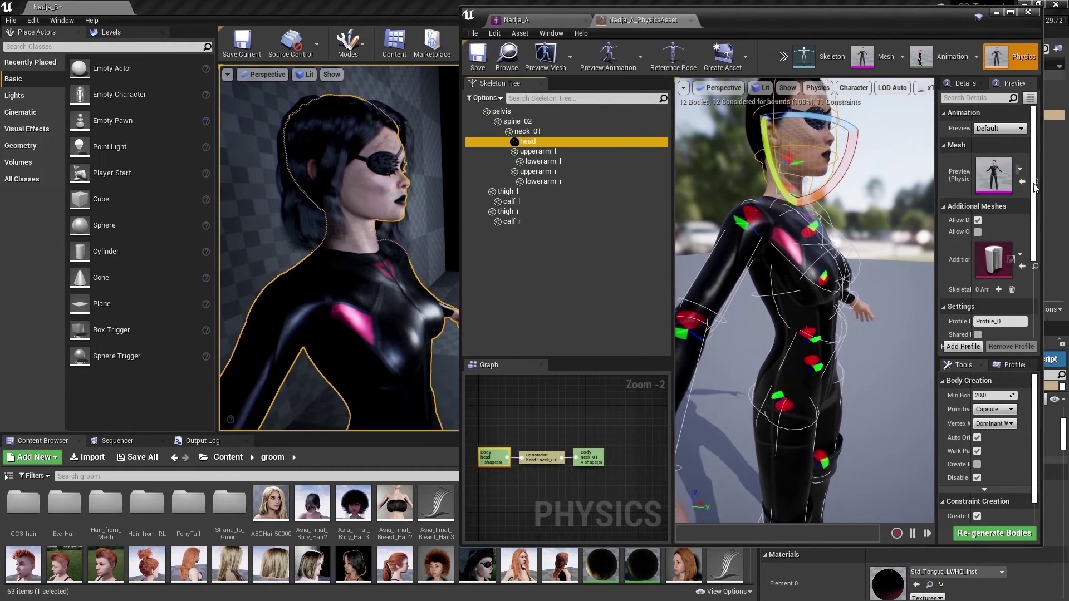
drag(1042, 188, 1067, 188)
right_drag(780, 167, 781, 147)
drag(684, 167, 613, 167)
key(w)
right_drag(789, 177, 788, 156)
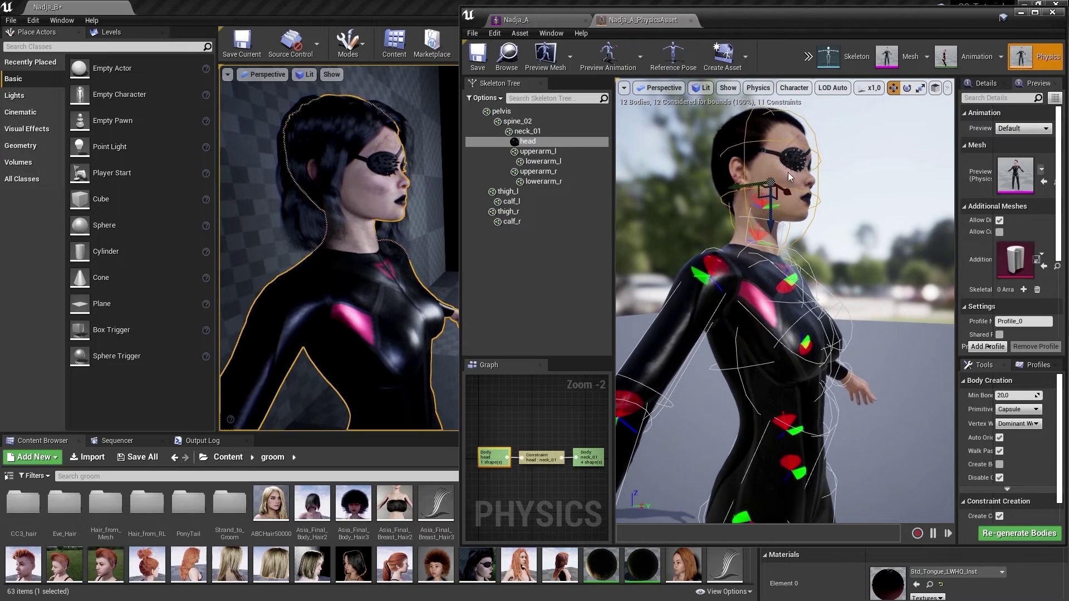
drag(762, 191, 762, 190)
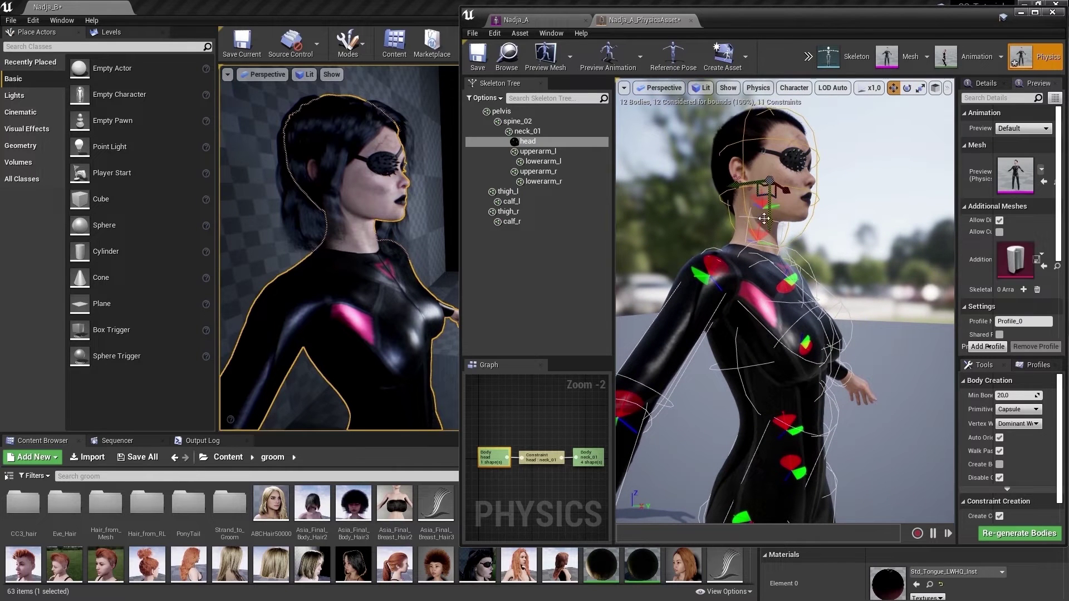
click(508, 69)
Build the level with its lighting and check the attached hair on the character from several angles.
click(823, 135)
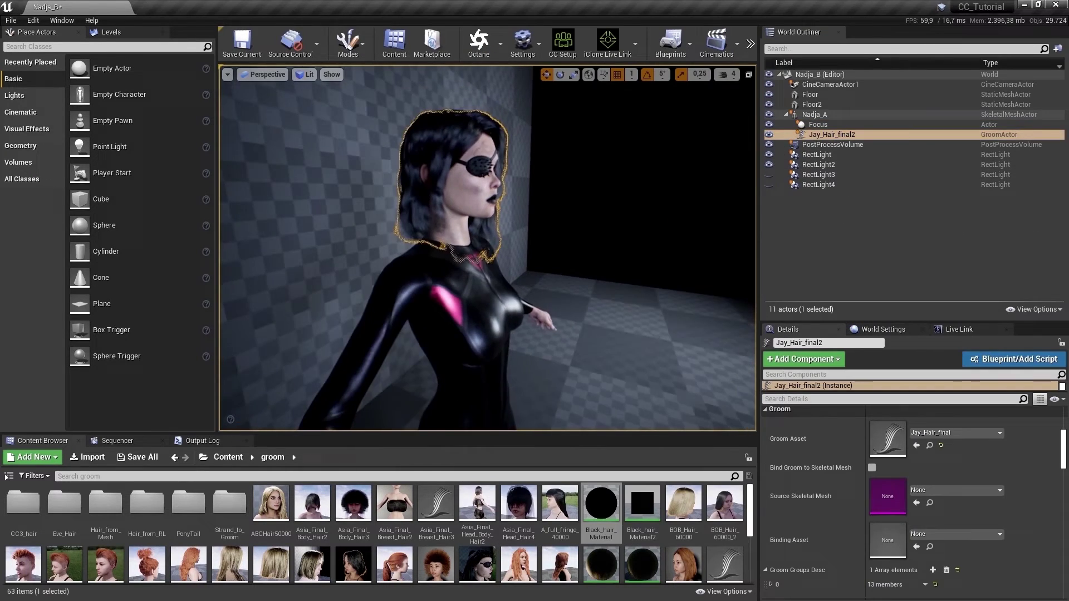
right_drag(671, 192, 573, 192)
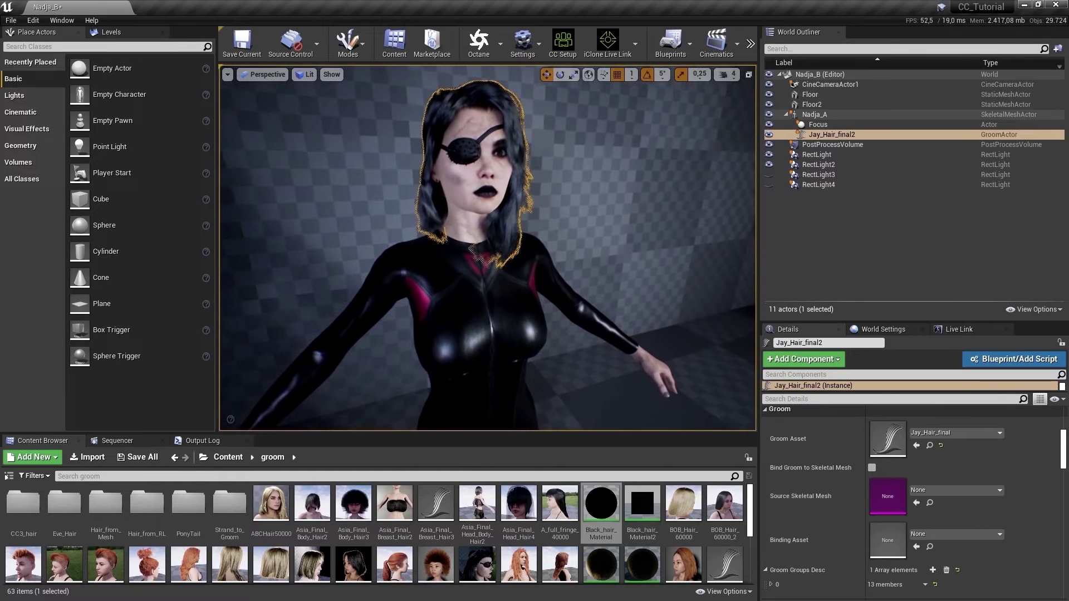
click(752, 45)
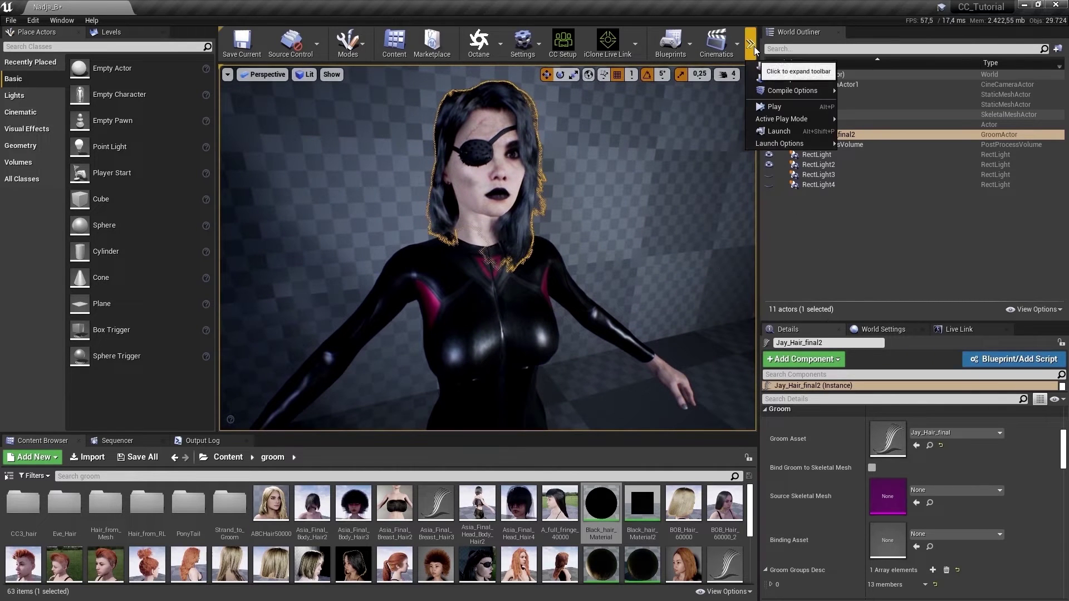
click(789, 64)
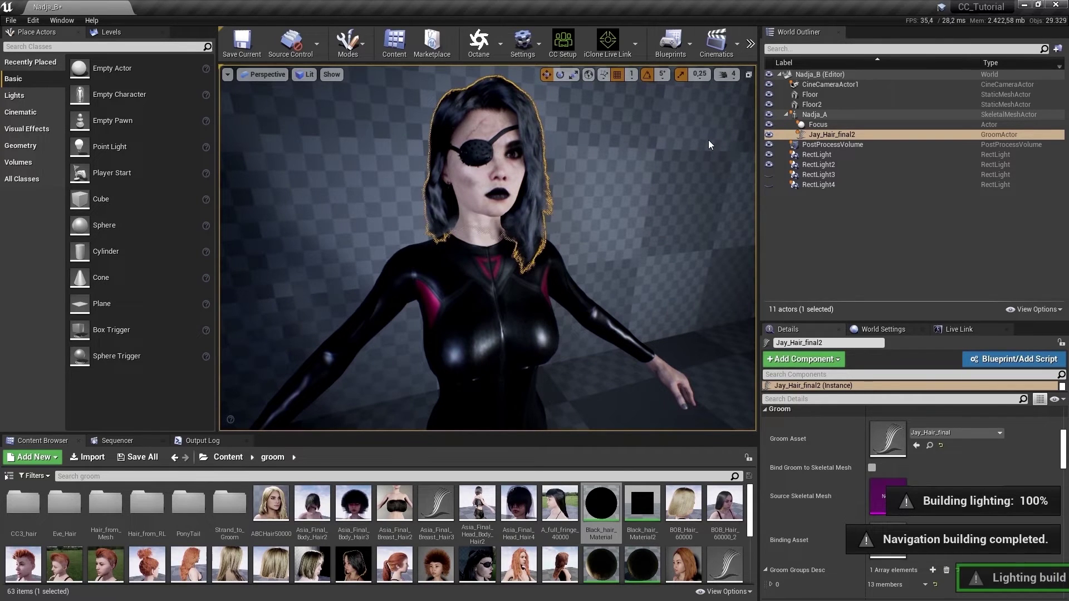
click(829, 84)
click(831, 246)
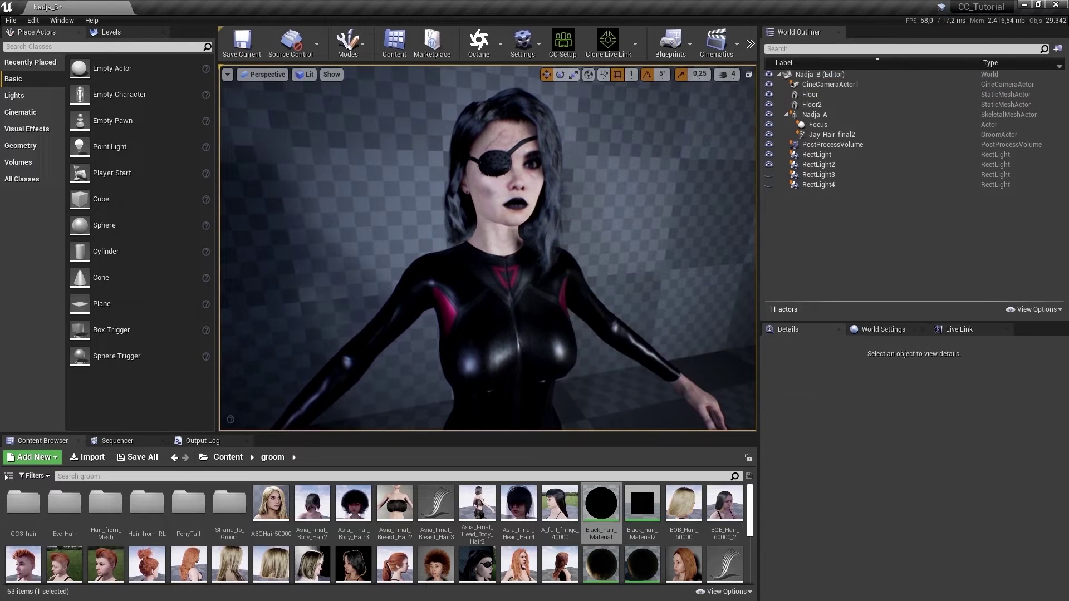
alt+drag(584, 223, 396, 221)
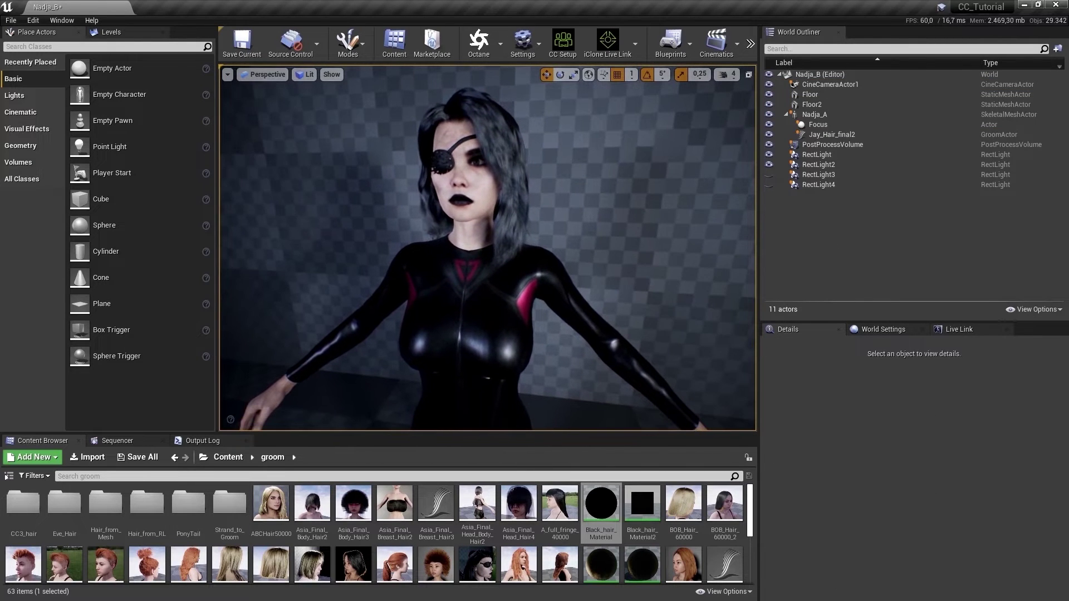
Open the groom asset assigned to Jay_Hair_final2 and narrow its editor window so the character remains visible.
click(529, 145)
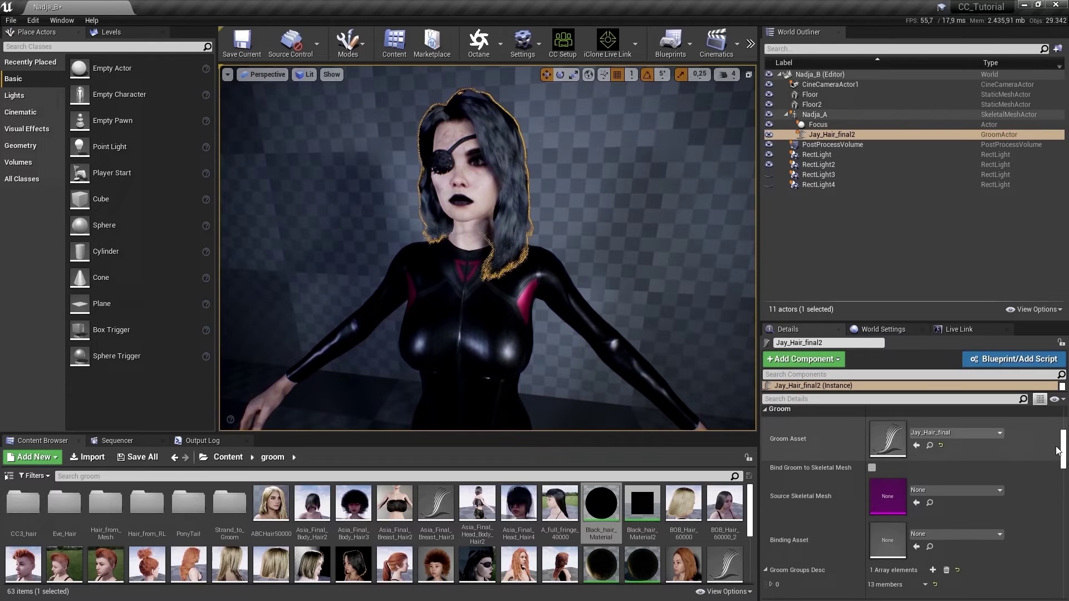
scroll(931, 480, up, 2)
double_click(879, 506)
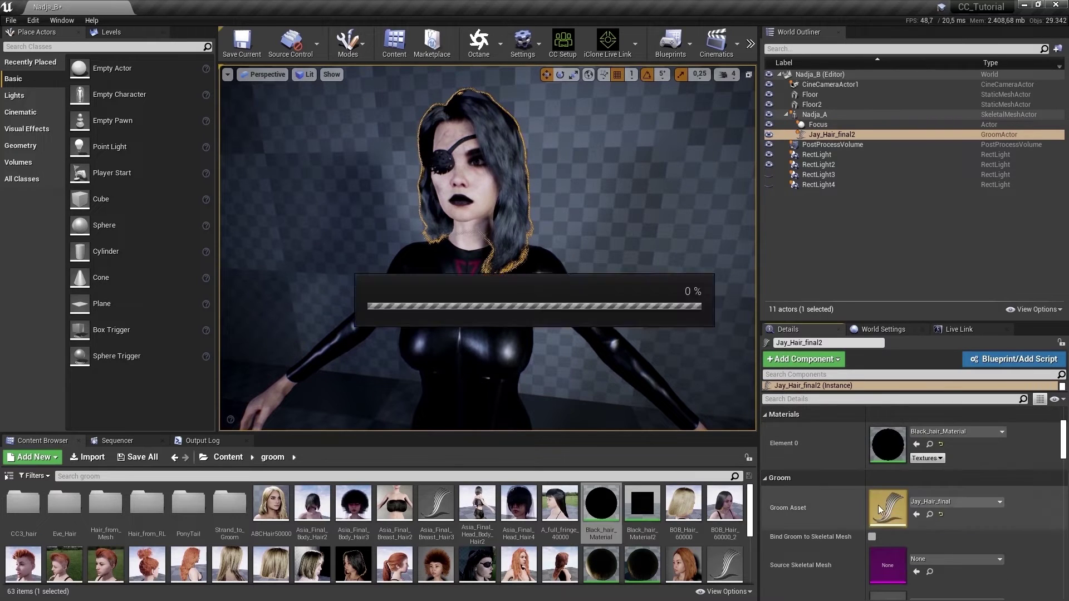
drag(460, 241, 561, 241)
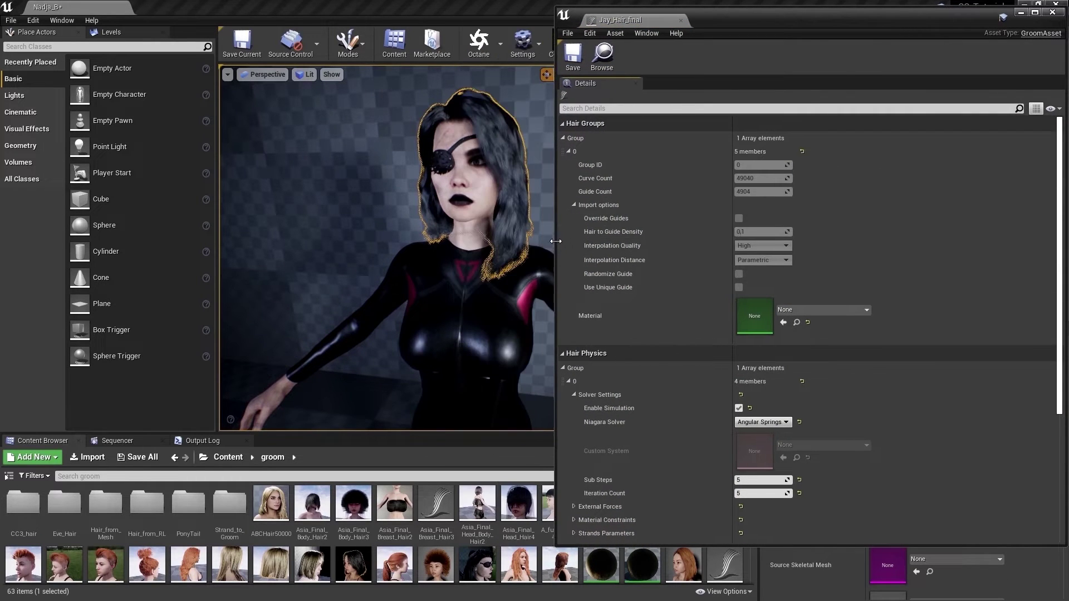
Expand the groom's hair physics settings for External Forces, Bend Constraint and Stretch Constraint.
scroll(641, 269, down, 5)
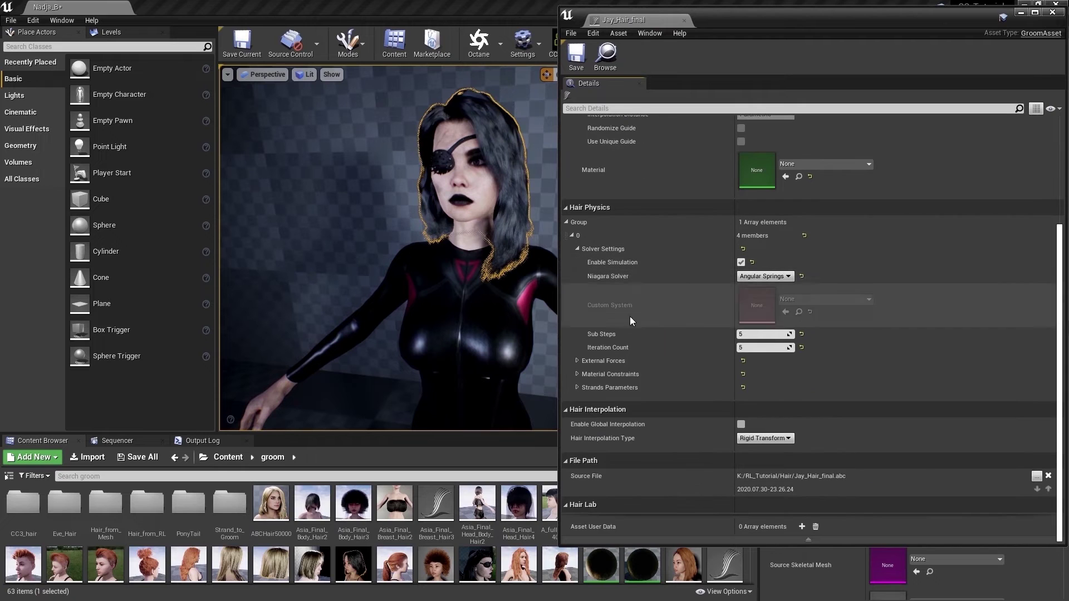
click(577, 360)
scroll(586, 402, down, 1)
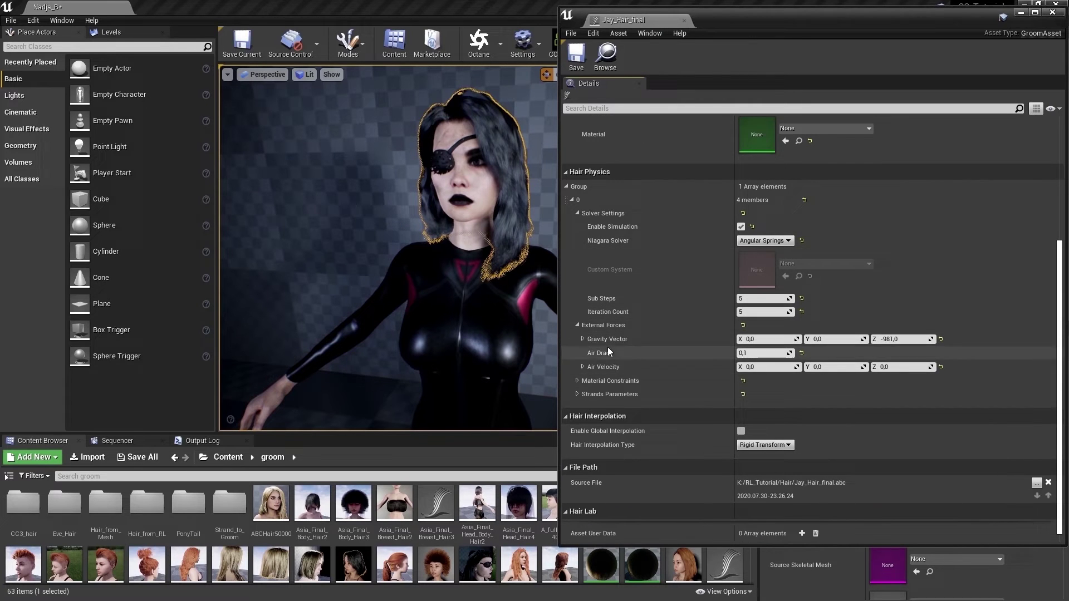
click(577, 381)
scroll(576, 389, down, 1)
click(583, 359)
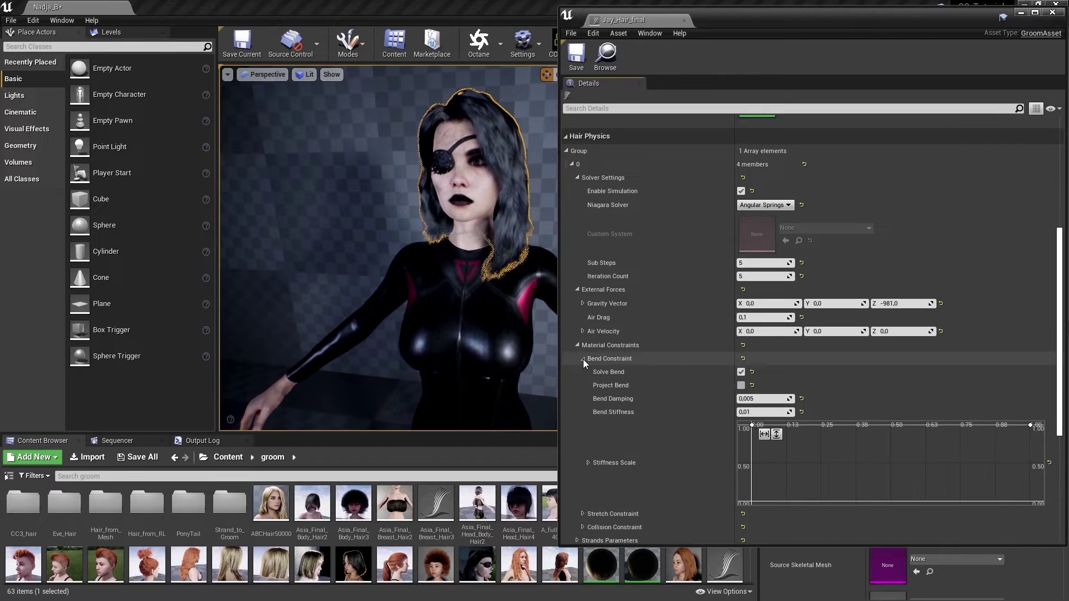
scroll(586, 378, down, 3)
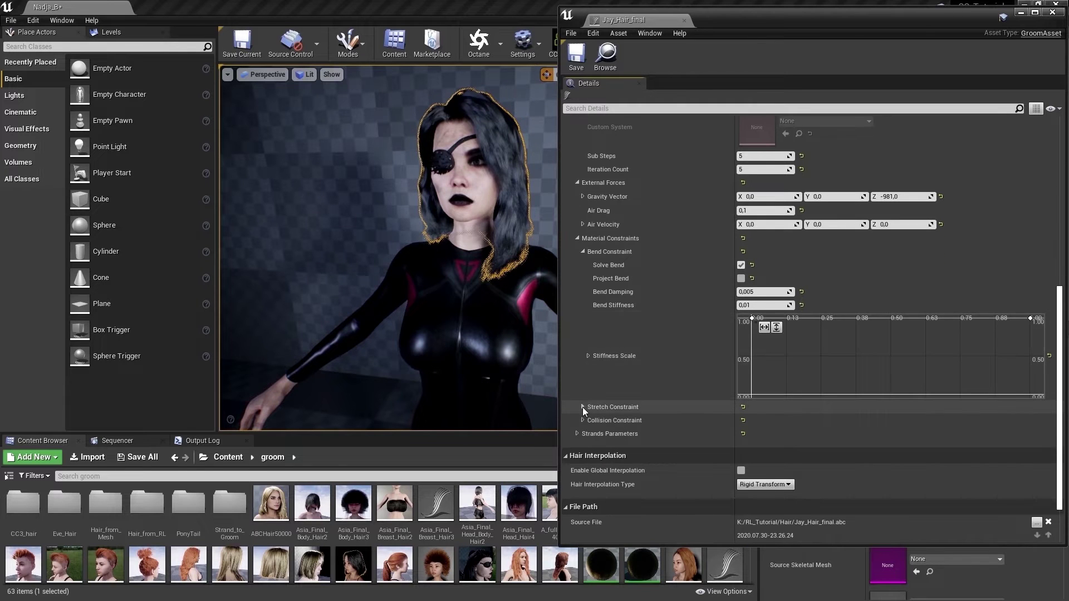
click(582, 407)
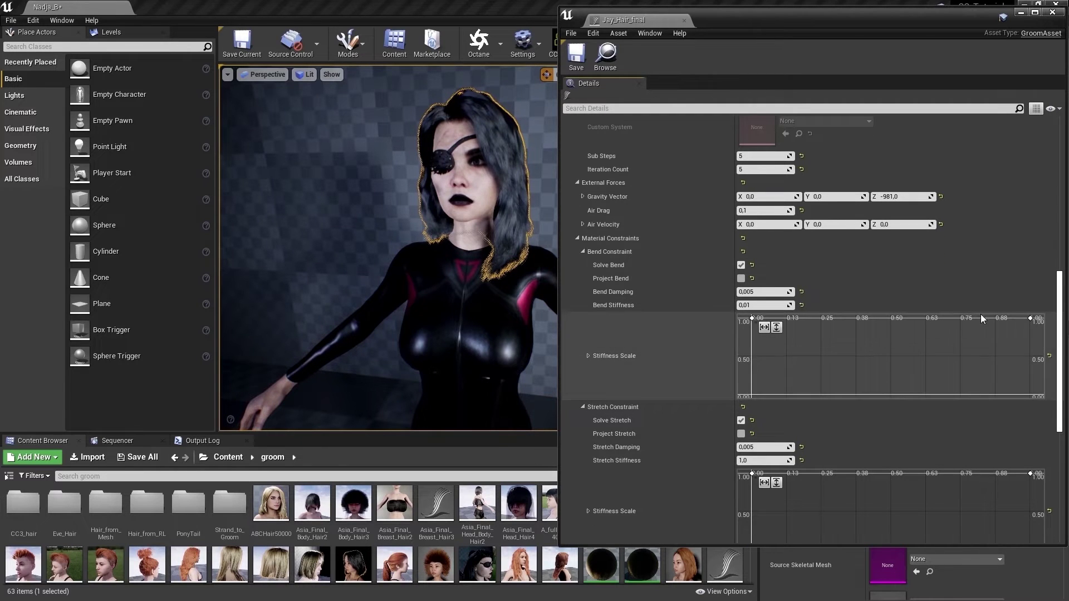
Lower the tip end of the bend stiffness scale curve to about 0.3 and set Bend Stiffness to 0.005.
mouse_move(1031, 320)
drag(1029, 346, 1031, 371)
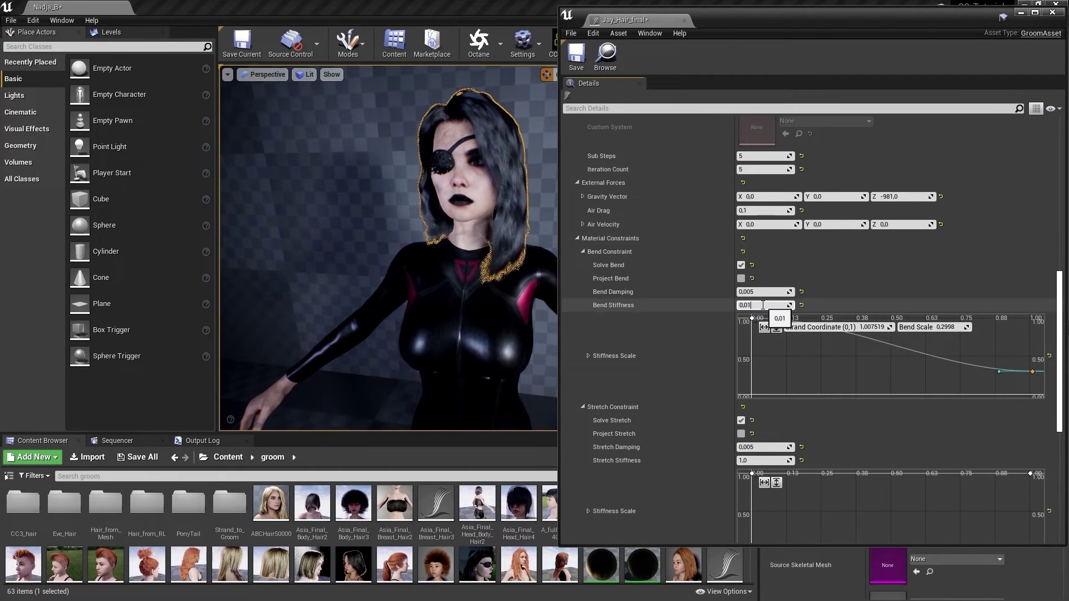
key(Return)
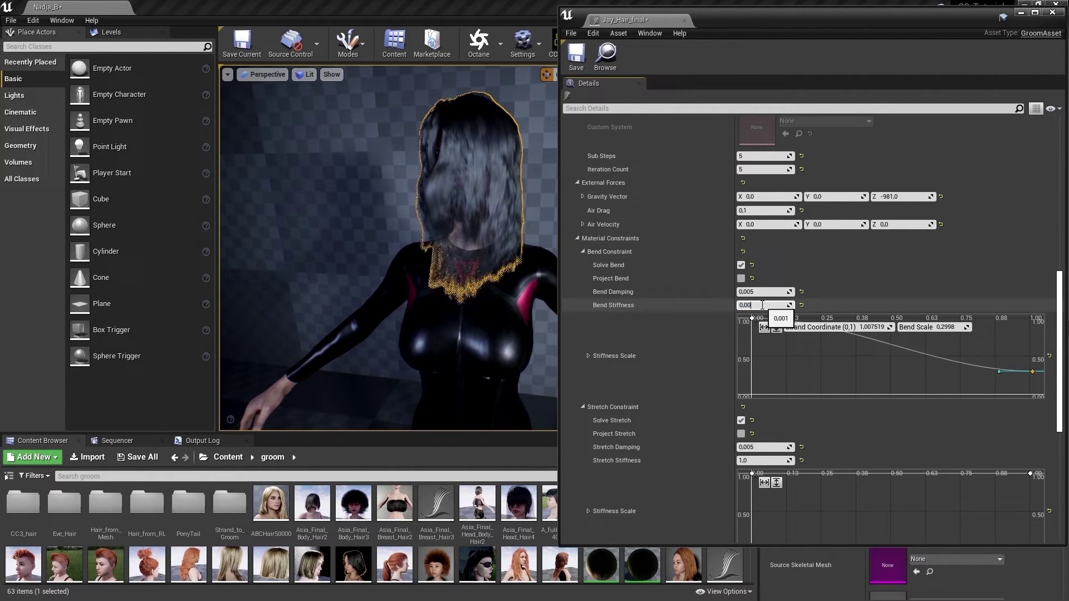
key(Return)
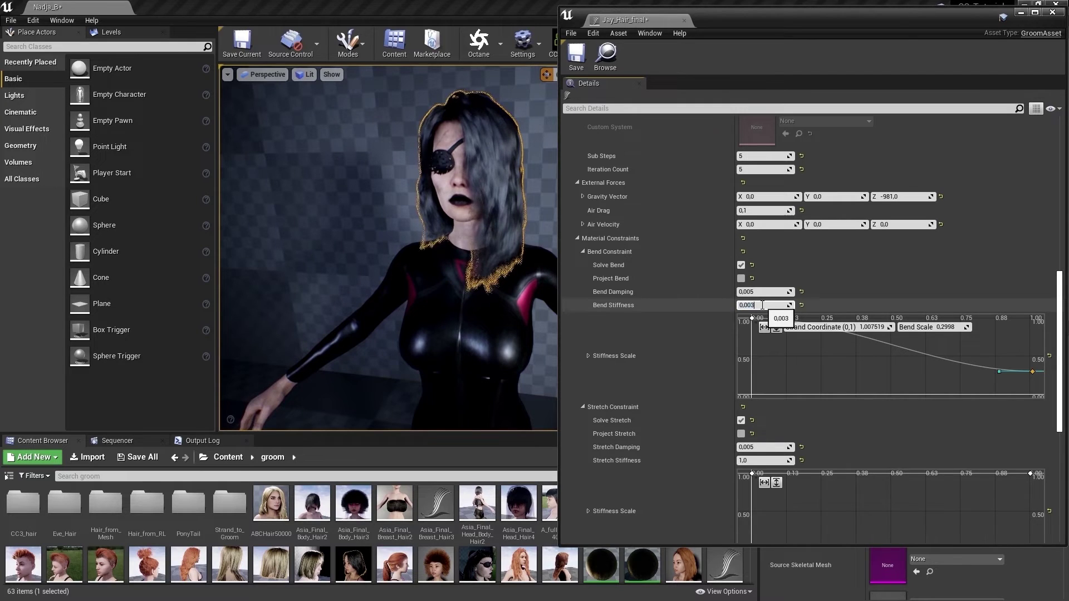
text(0,005)
key(Return)
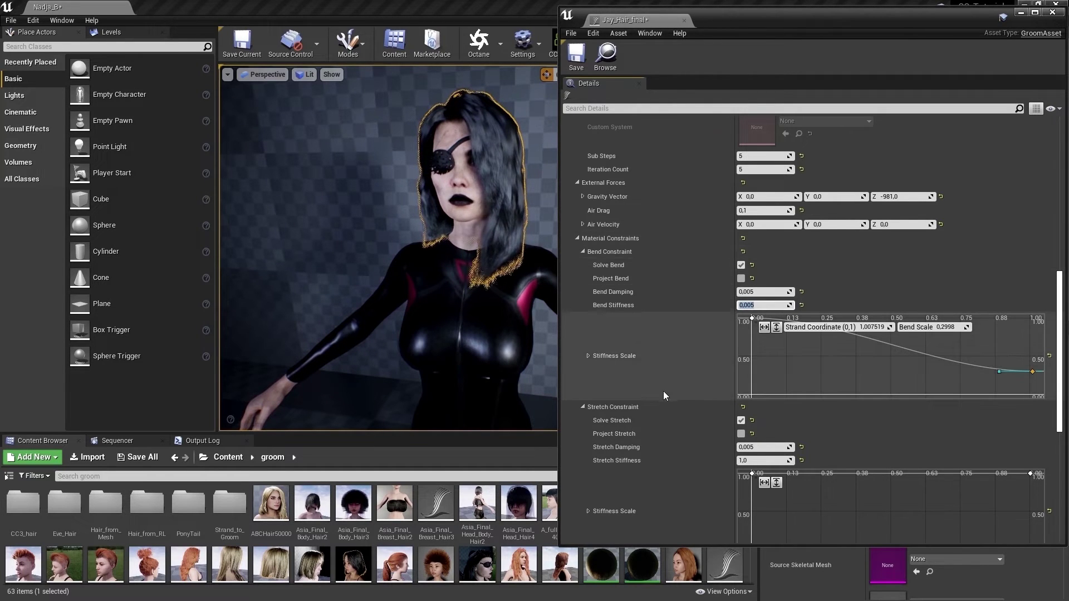
Examine the groom's Stretch Constraint, Strands Parameters and Collision Constraint settings.
scroll(664, 393, down, 2)
scroll(664, 393, down, 2)
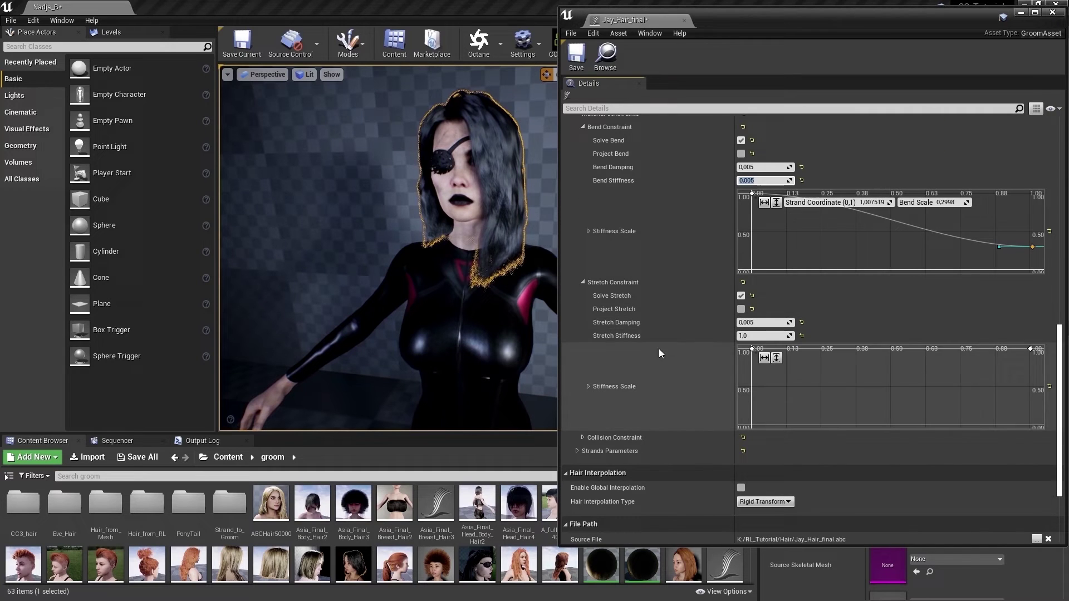
scroll(627, 396, down, 2)
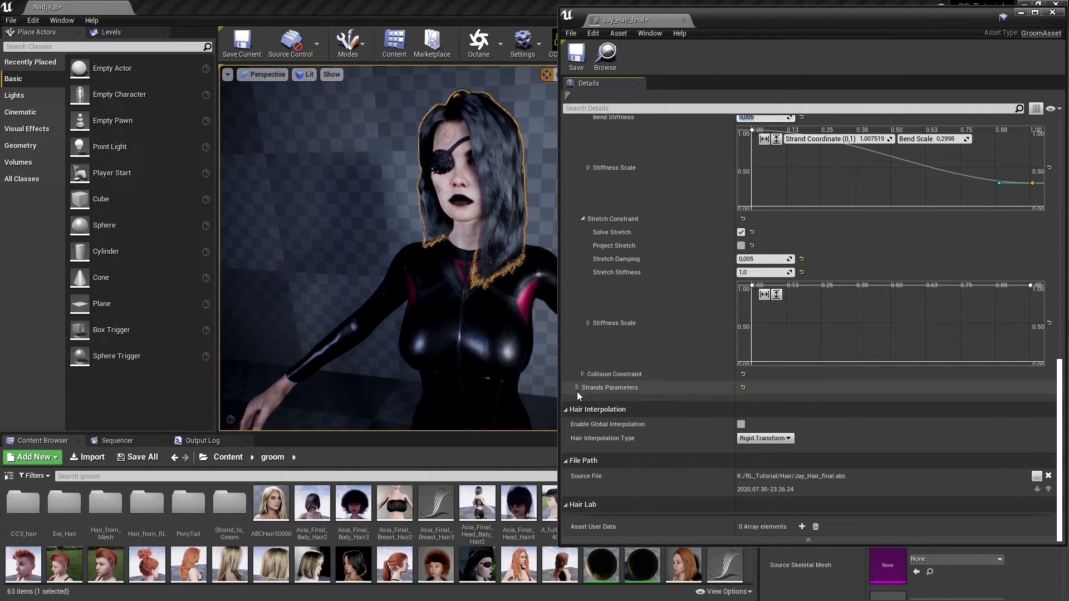
click(575, 387)
scroll(661, 385, down, 2)
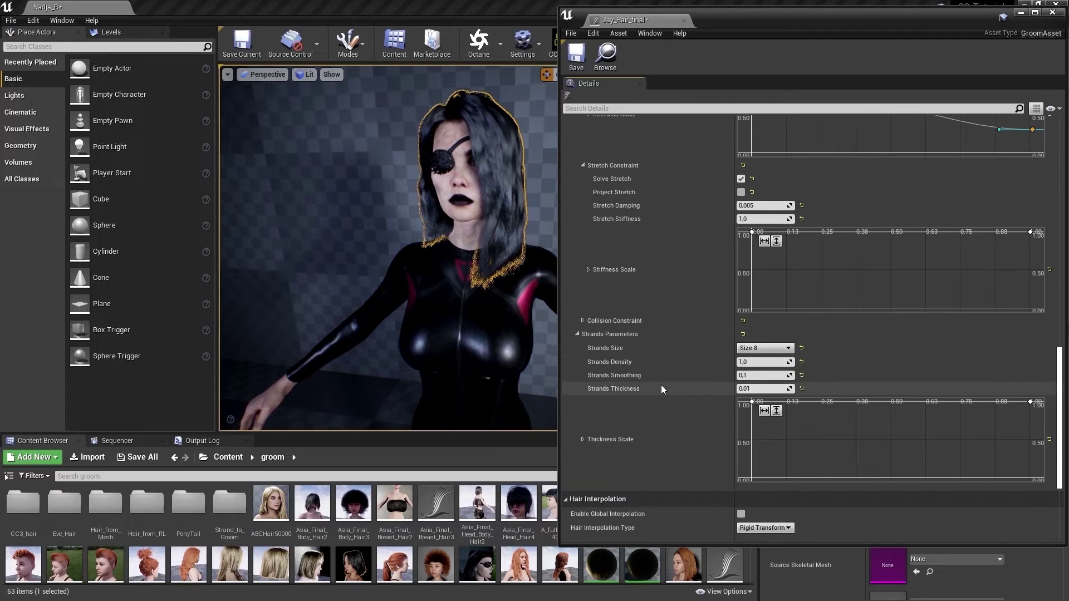
scroll(673, 403, down, 3)
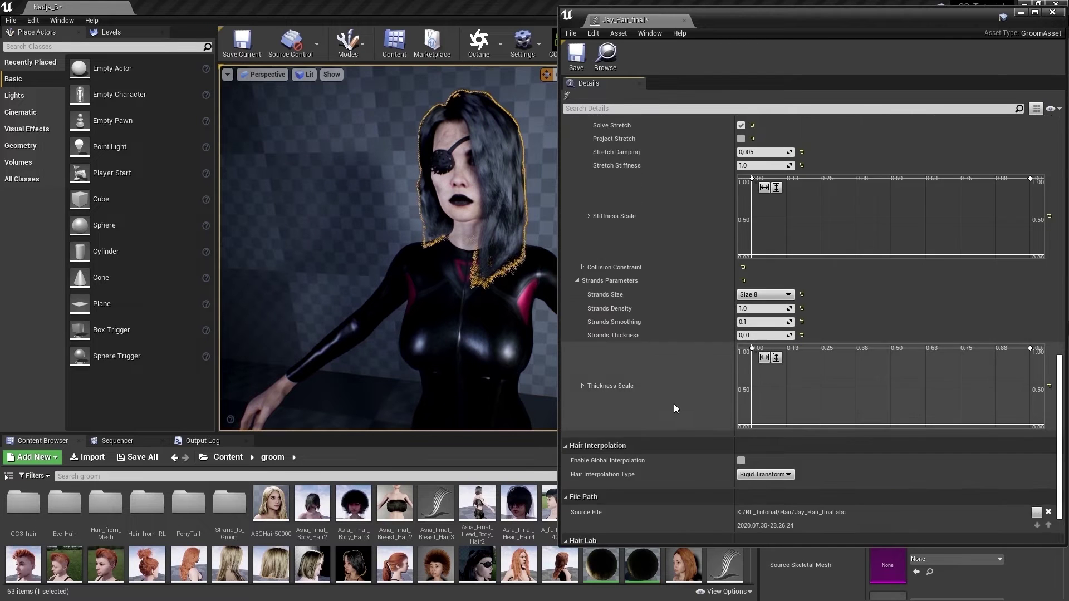
click(582, 231)
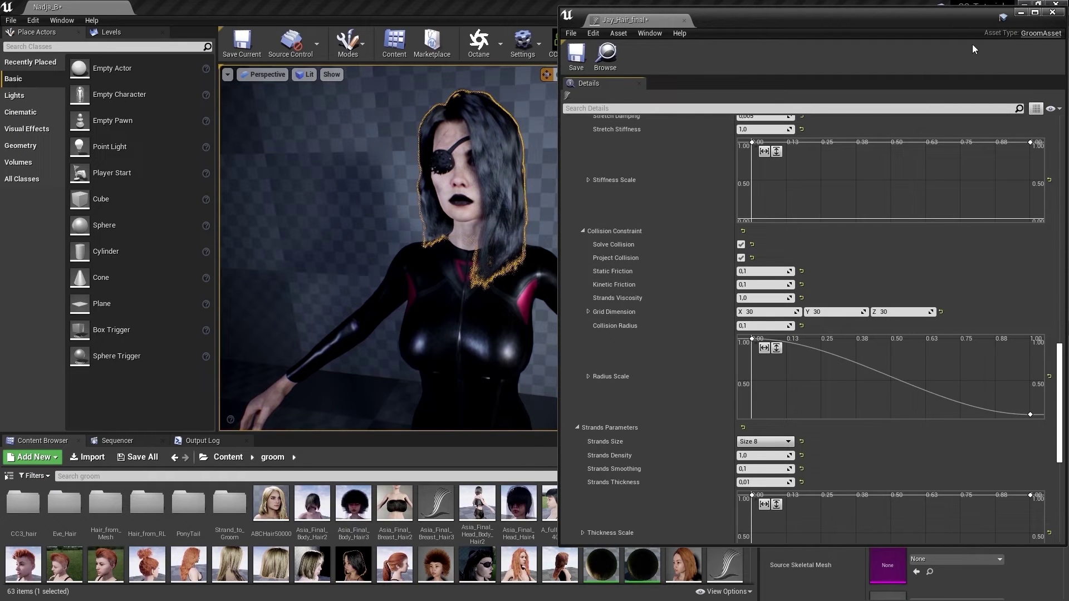
Save the Jay_Hair_final groom asset and close its editor.
click(582, 58)
click(1052, 13)
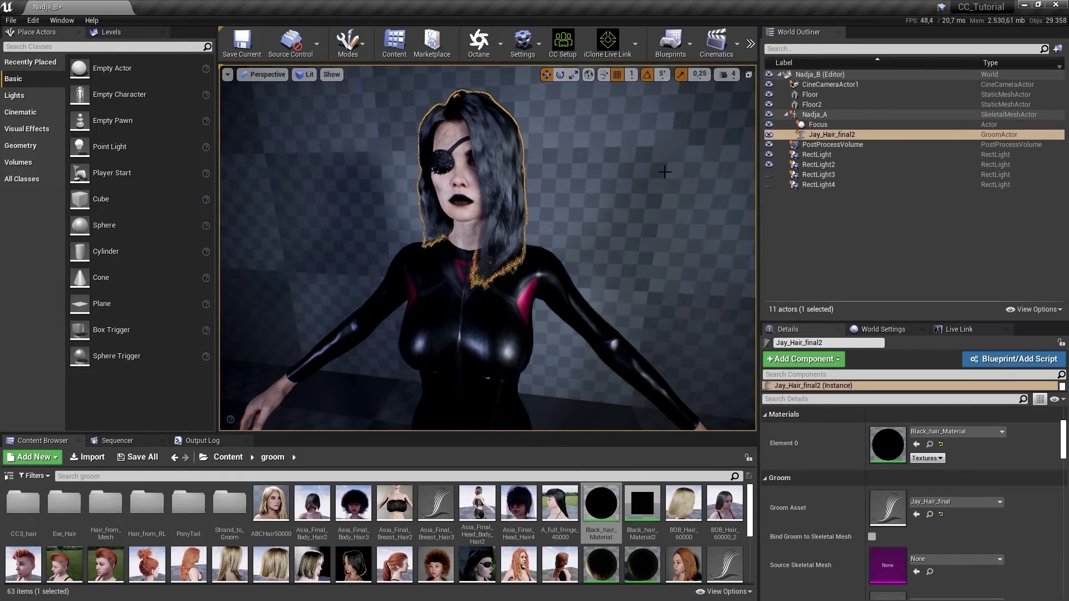
Set the location of Jay_Hair_final2 to X -160 and Y -14 so the hair sits better on the head.
right_drag(528, 143, 553, 137)
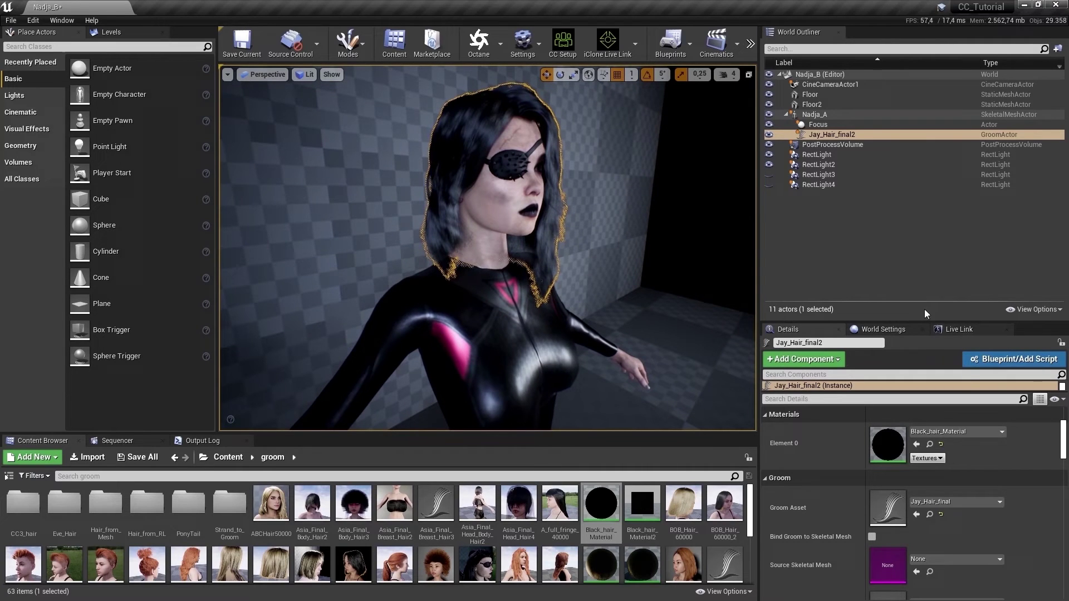
scroll(1062, 427, up, 2)
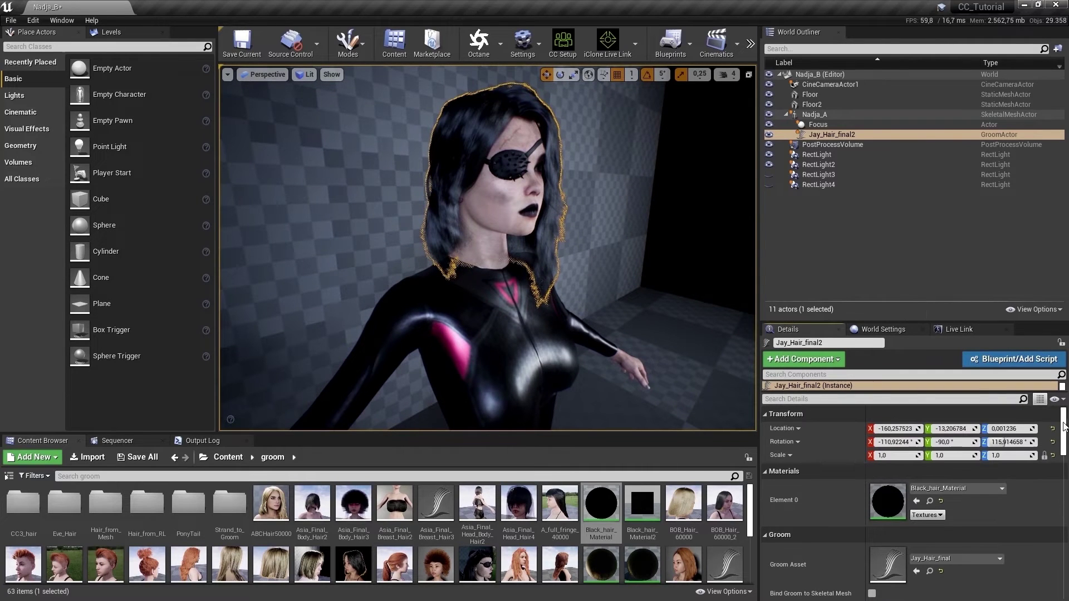
click(952, 429)
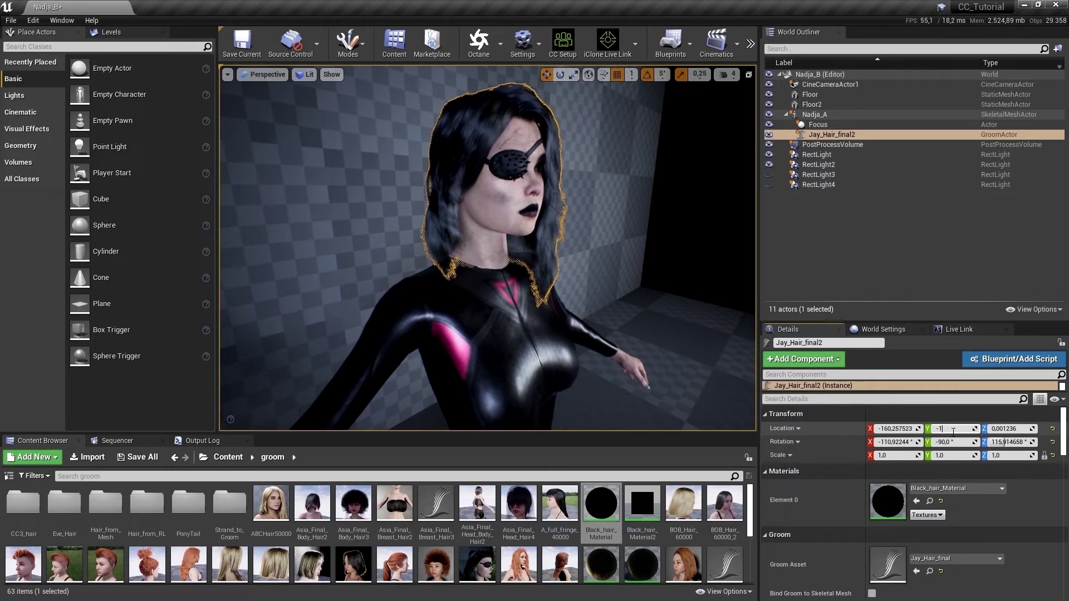
text(-13)
key(Return)
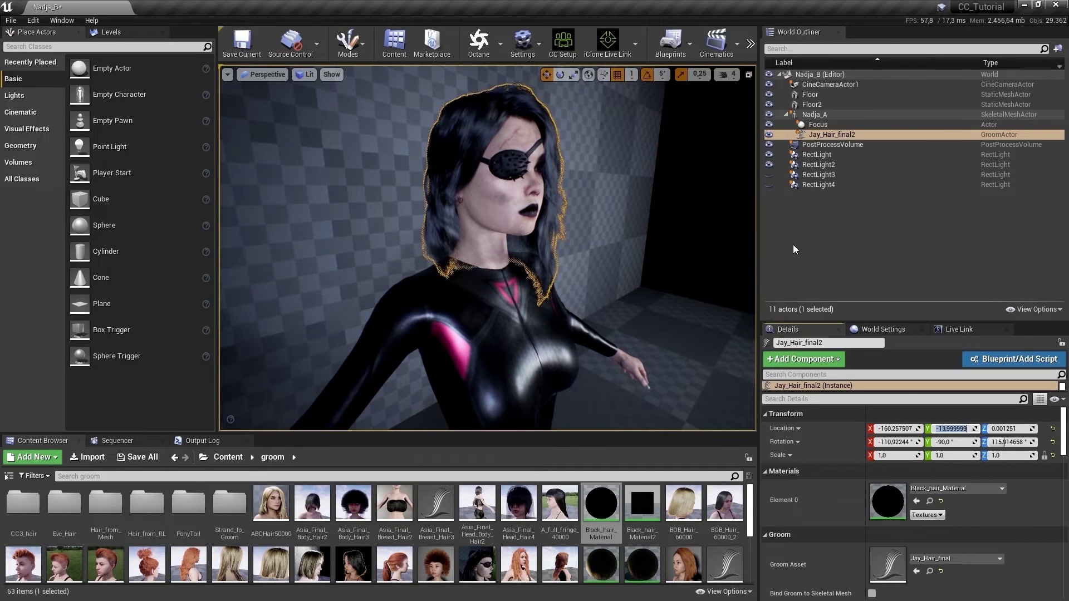
click(894, 429)
text(-160)
key(Return)
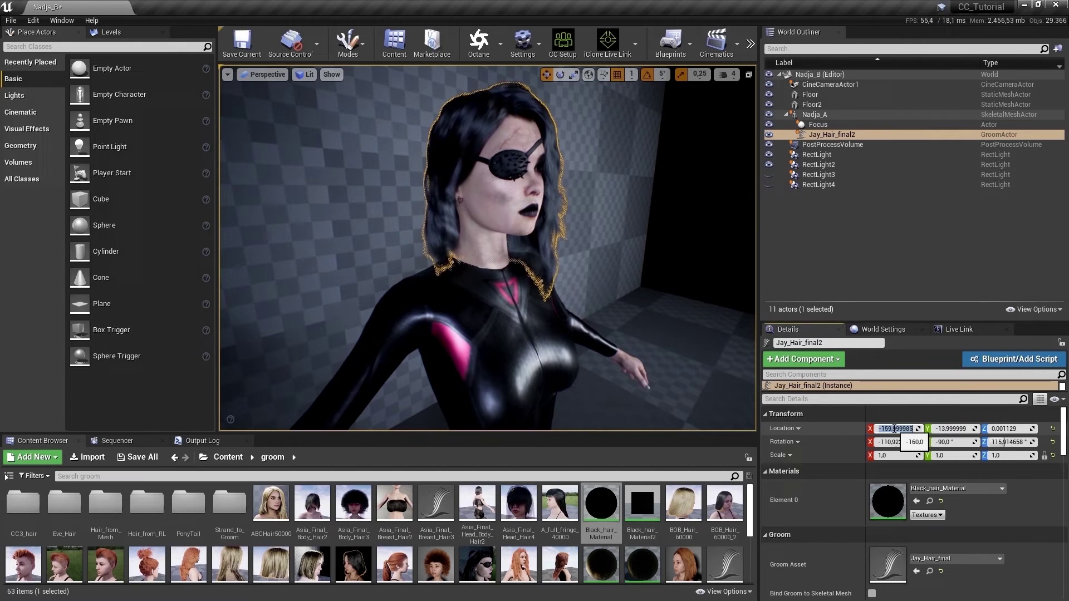
Open the skeletal mesh of the Nadja_A character and switch to its physics asset.
click(814, 114)
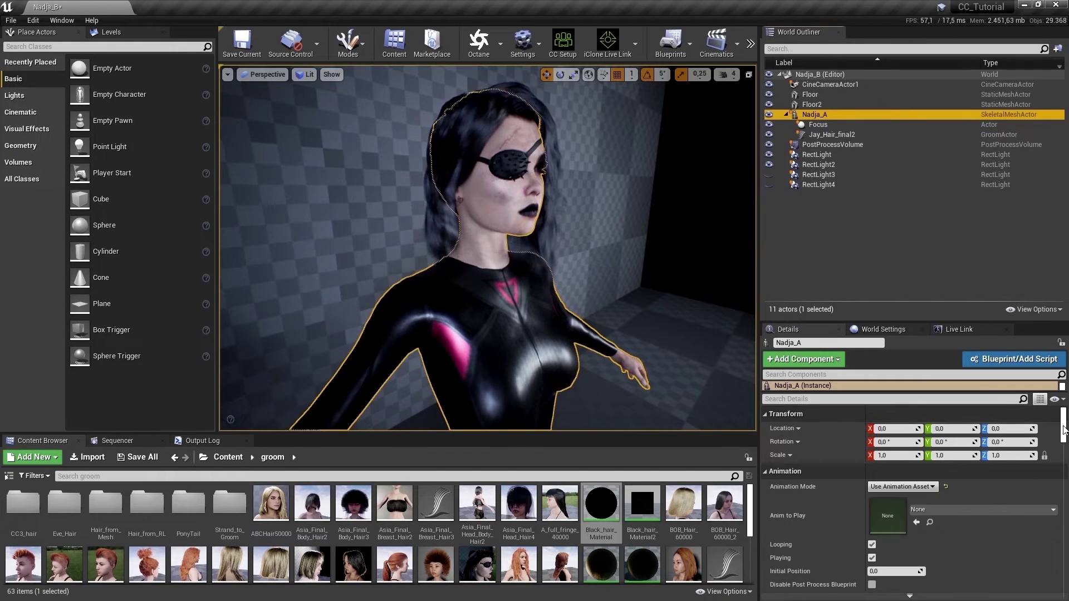
drag(1064, 428, 1064, 443)
double_click(888, 478)
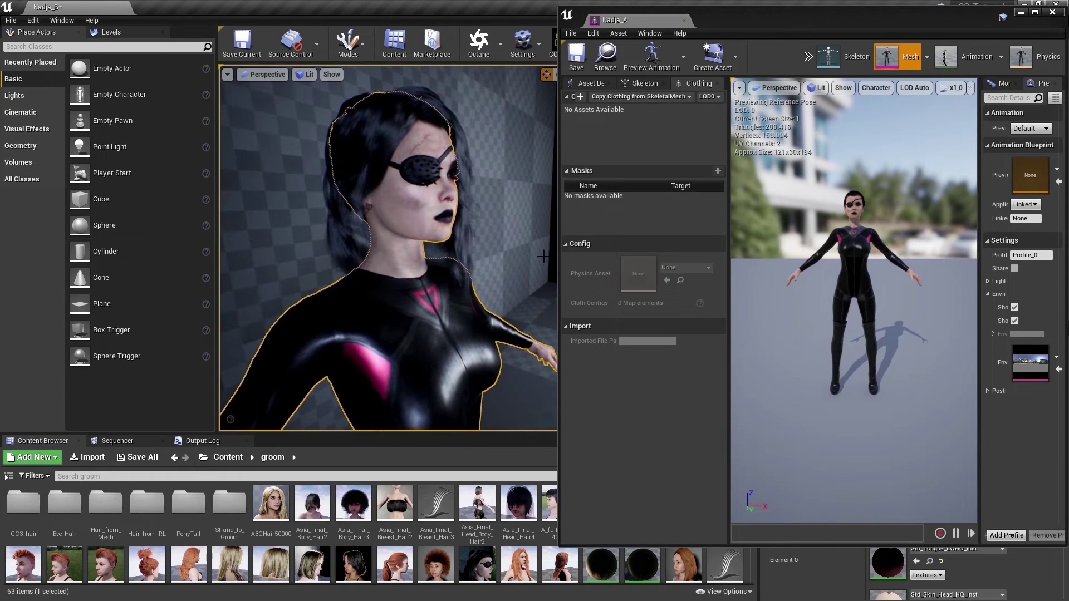
click(542, 256)
click(1030, 57)
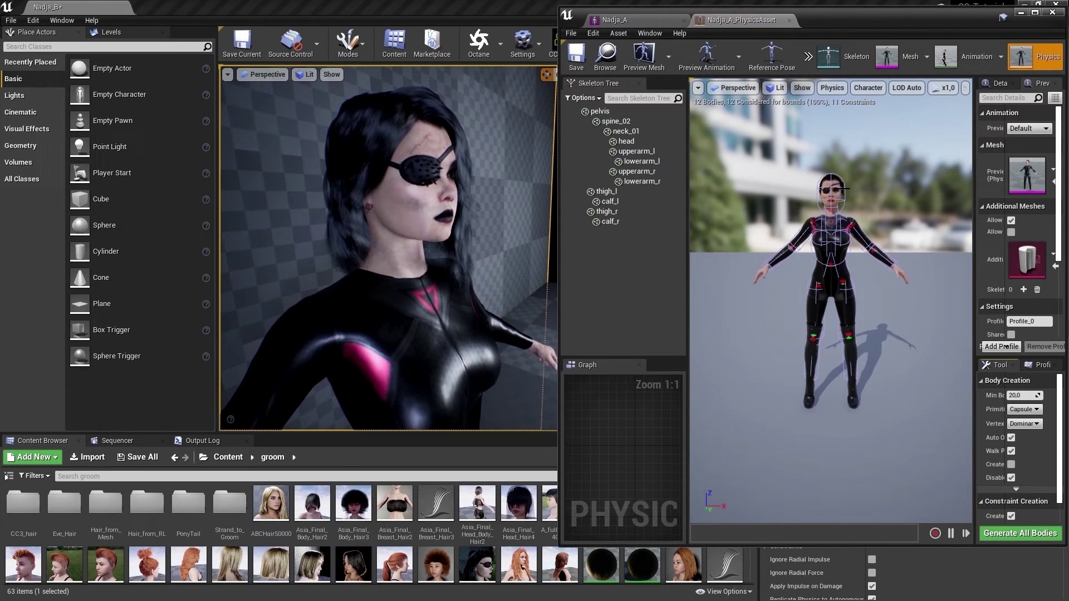
Move the head collision body slightly to fit the head in Nadja_A_PhysicsAsset, then save the asset and close it.
click(617, 141)
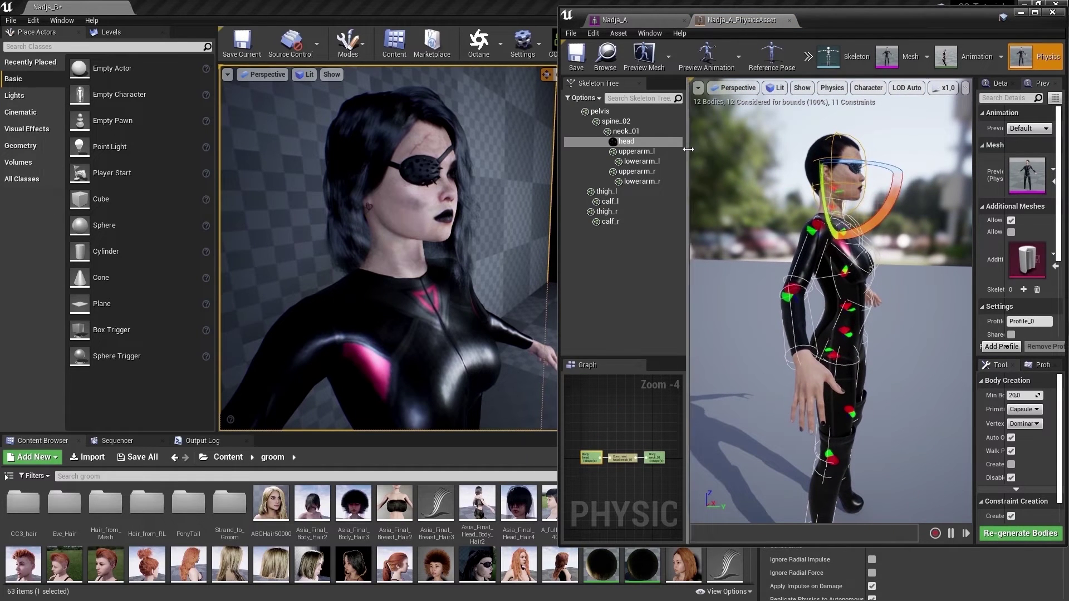
drag(557, 167, 485, 167)
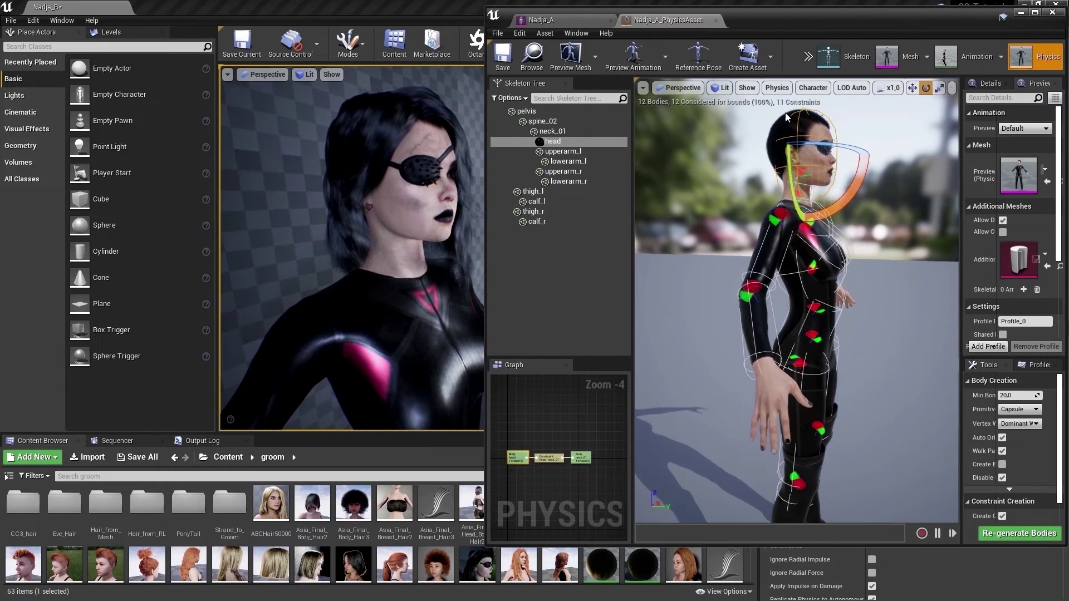
drag(770, 161, 768, 160)
drag(803, 197, 798, 208)
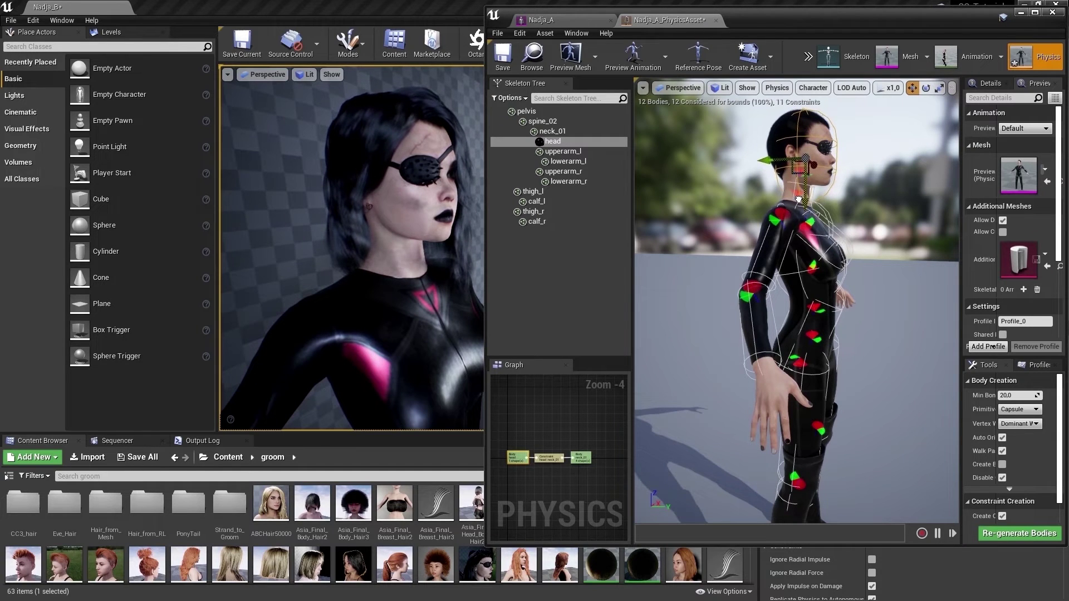
click(502, 70)
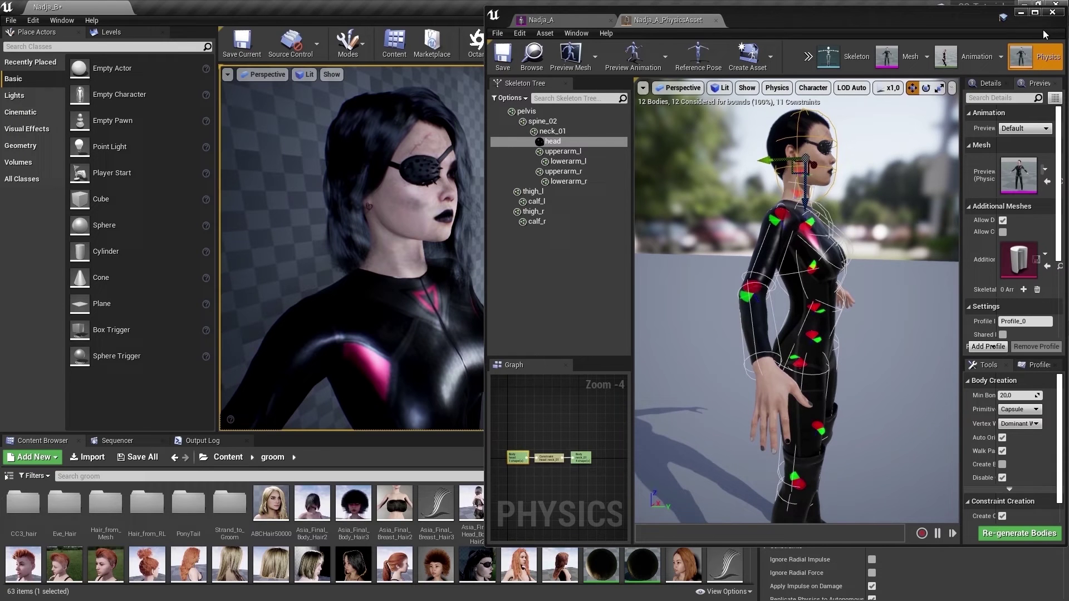
click(1052, 11)
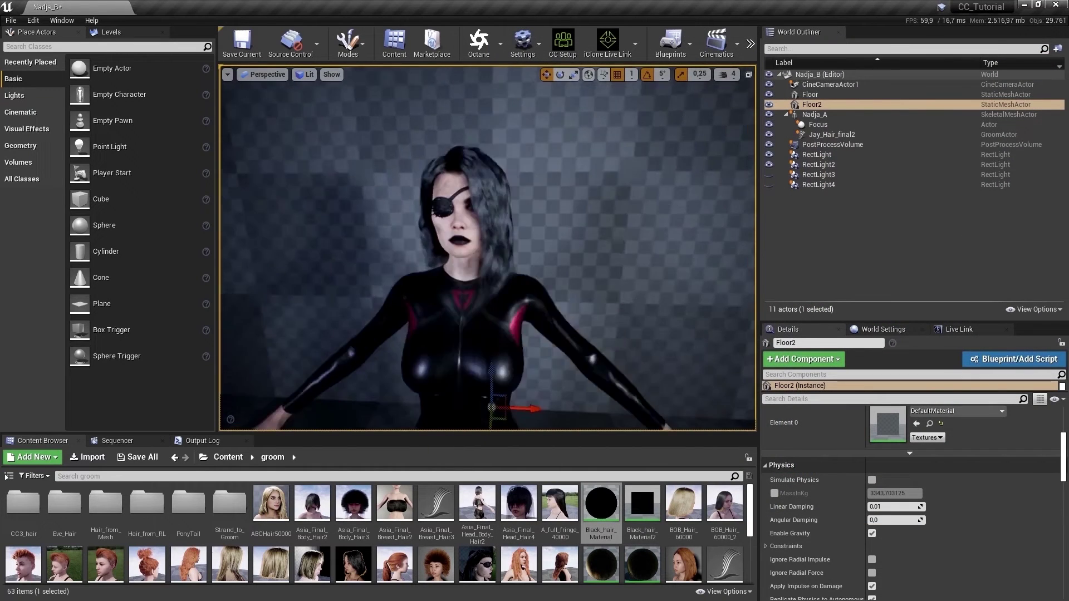
Assign the KPop_13_001_Barbie_OverKnees_TempMotion animation to Nadja_A and check how the hair moves with the character.
click(819, 115)
scroll(935, 430, up, 5)
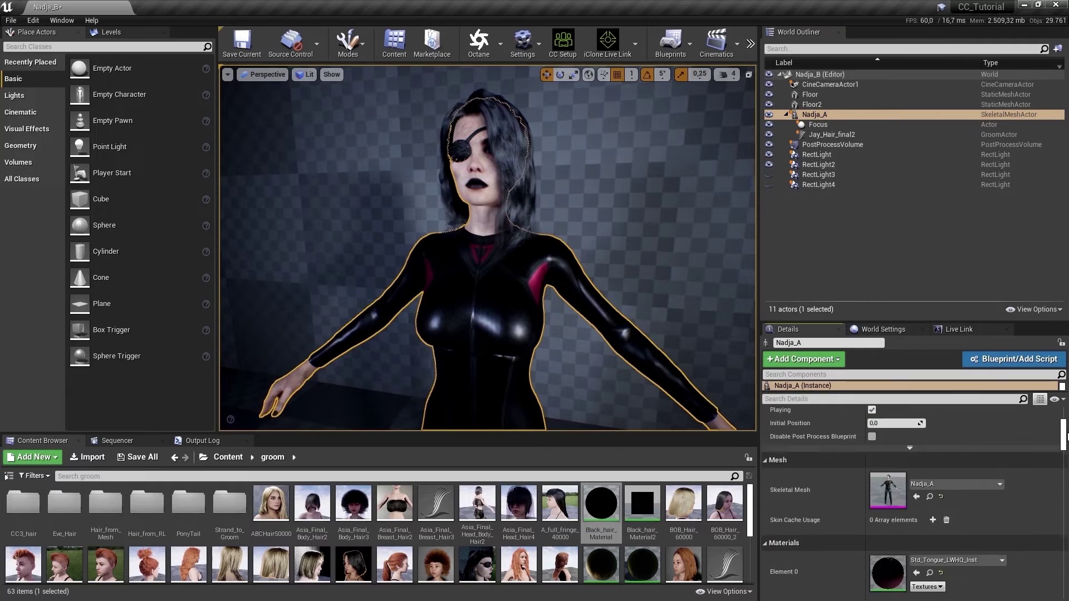
click(941, 448)
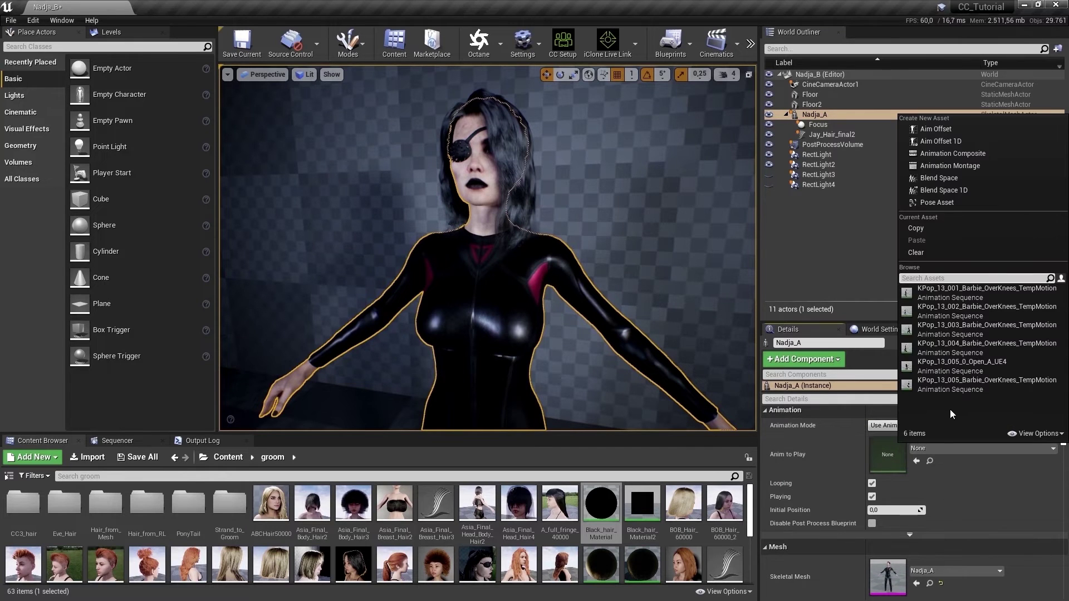
click(950, 293)
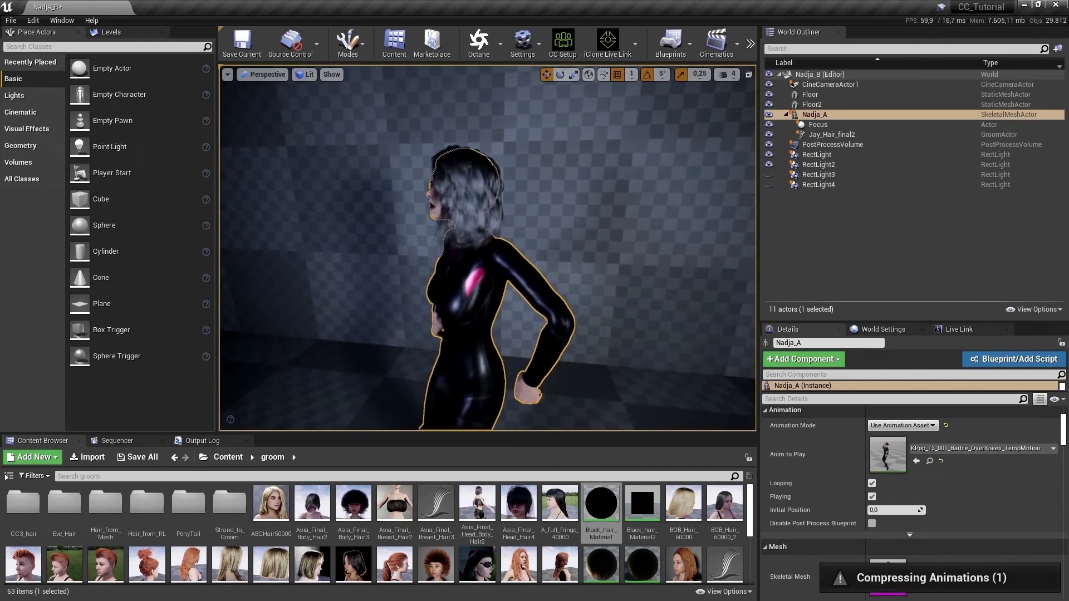
click(679, 248)
mouse_move(679, 247)
right_down()
mouse_move(710, 245)
mouse_move(700, 245)
right_up()
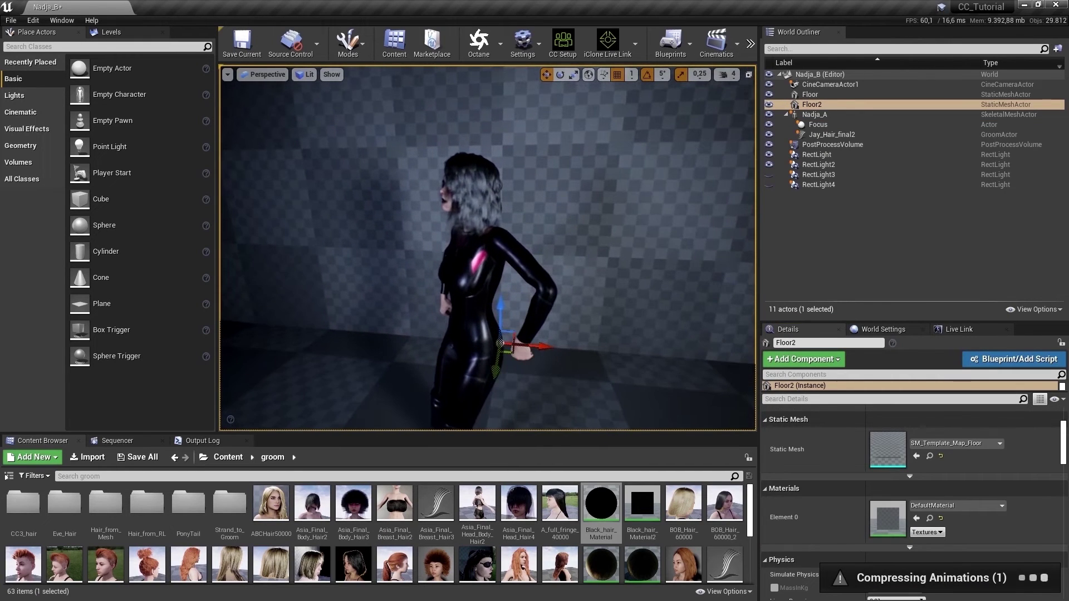
Run the level to check how the hair moves with the animated character, then stop the run.
click(750, 44)
click(773, 106)
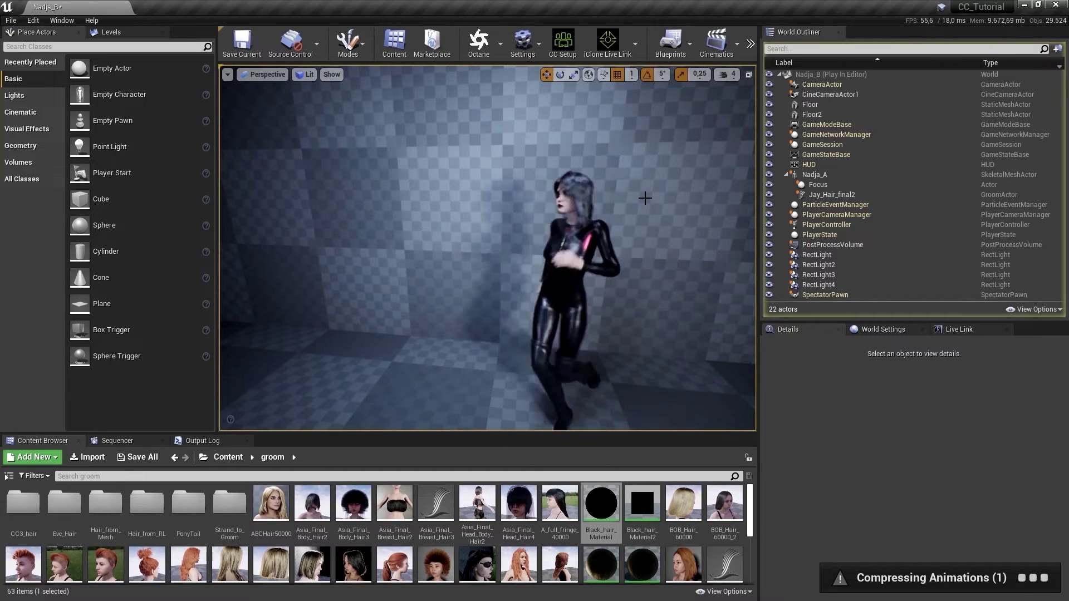
click(751, 43)
mouse_move(778, 97)
click(774, 144)
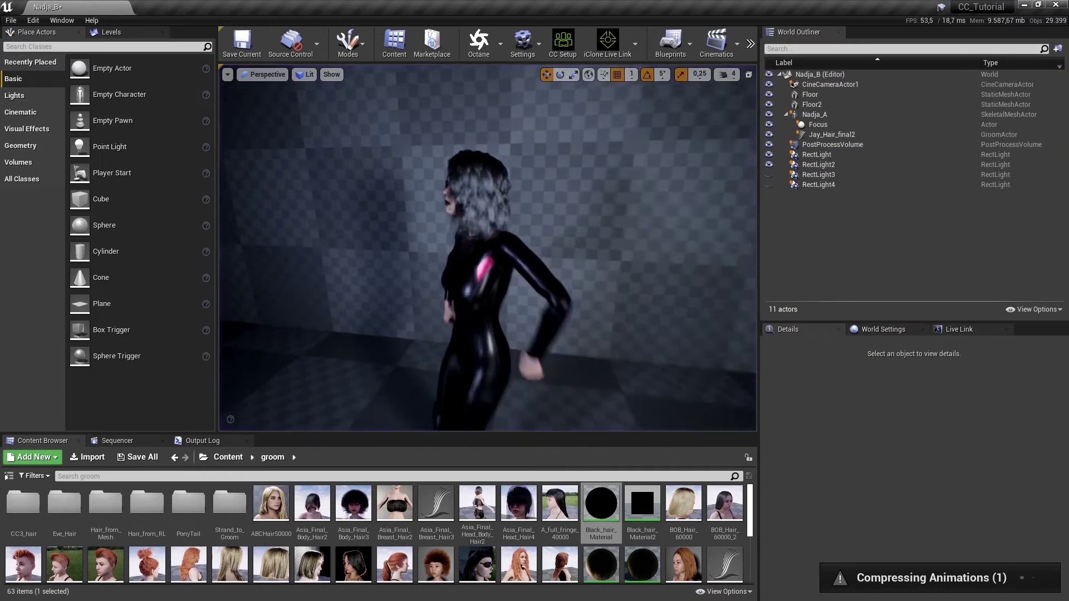
Make RectLight4 visible and expand the groom group 0 settings of the Jay_Hair_final2 actor.
click(769, 175)
mouse_move(518, 223)
right_down()
mouse_move(548, 214)
mouse_move(529, 220)
right_up()
click(524, 217)
mouse_move(1063, 440)
mouse_down()
mouse_move(1064, 466)
mouse_move(1064, 443)
mouse_up()
scroll(838, 477, down, 5)
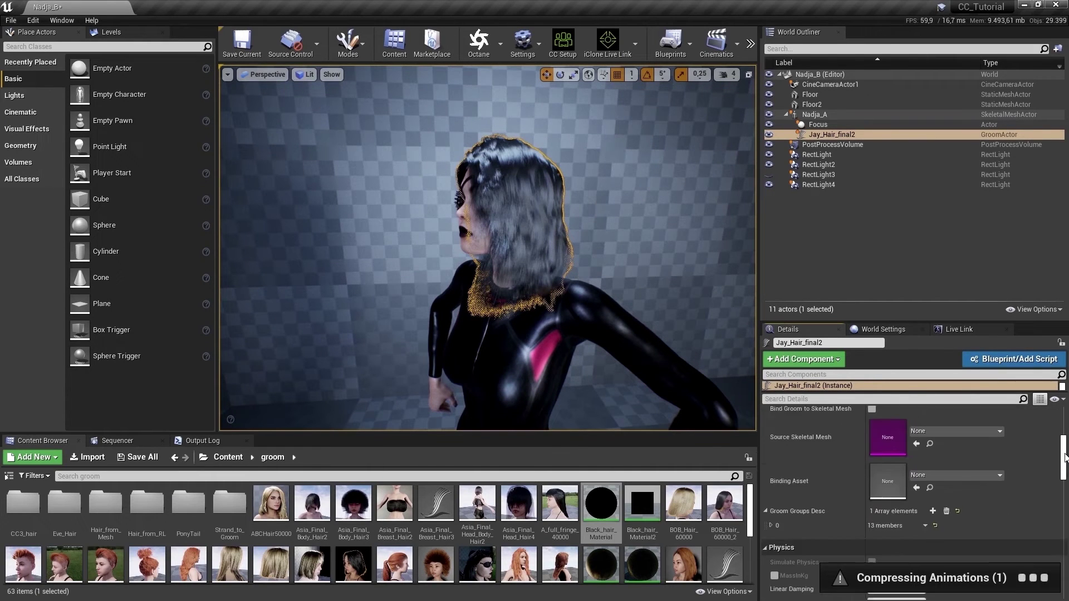
click(772, 474)
scroll(775, 476, down, 2)
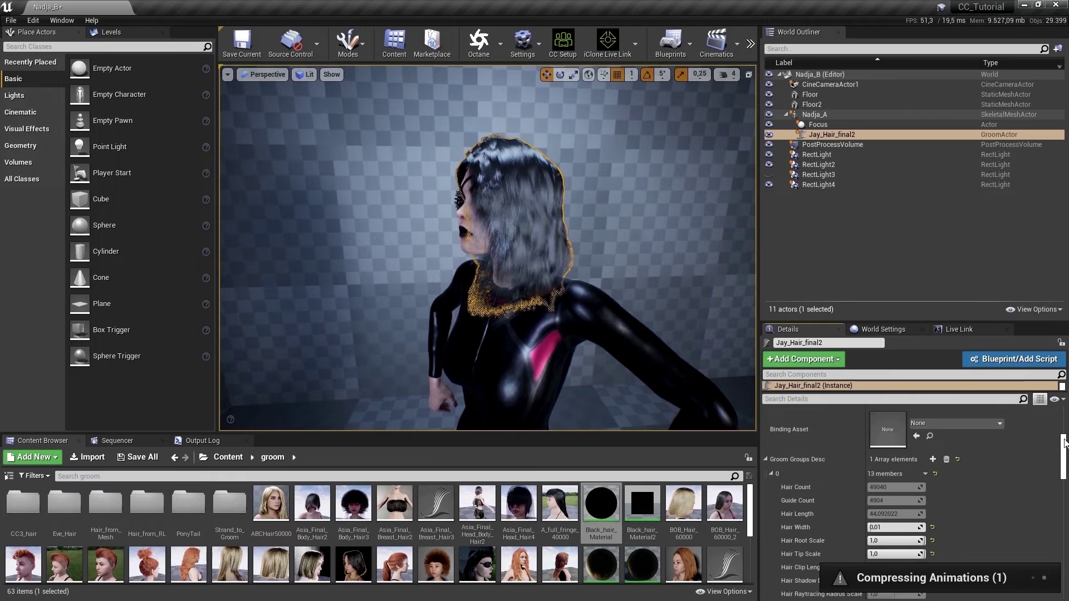
scroll(891, 445, down, 1)
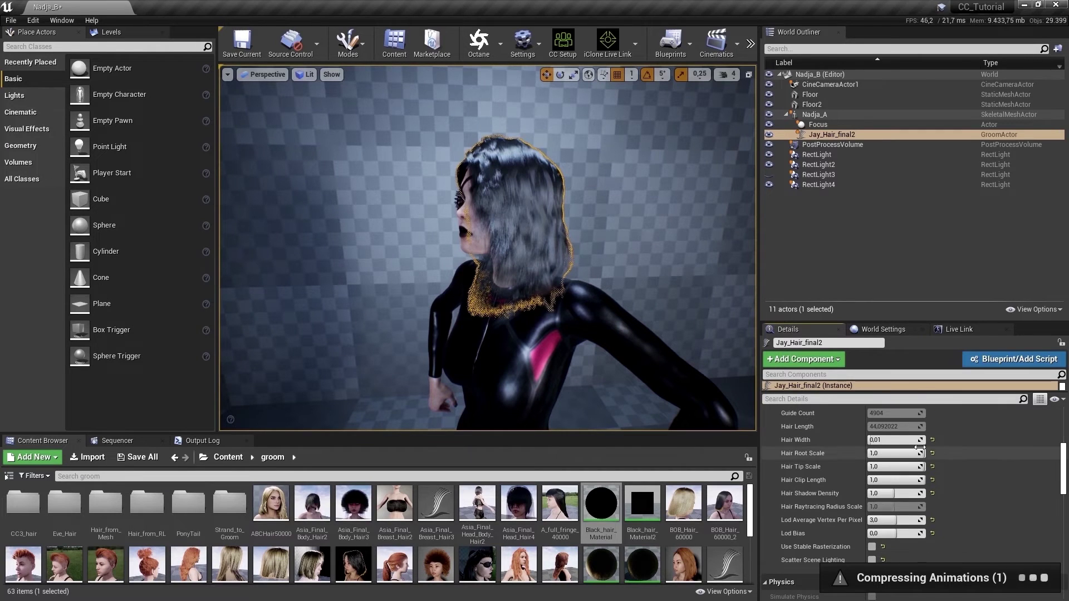
Try Hair Width values of 0,005 and 0,008 on Jay_Hair_final2.
click(892, 441)
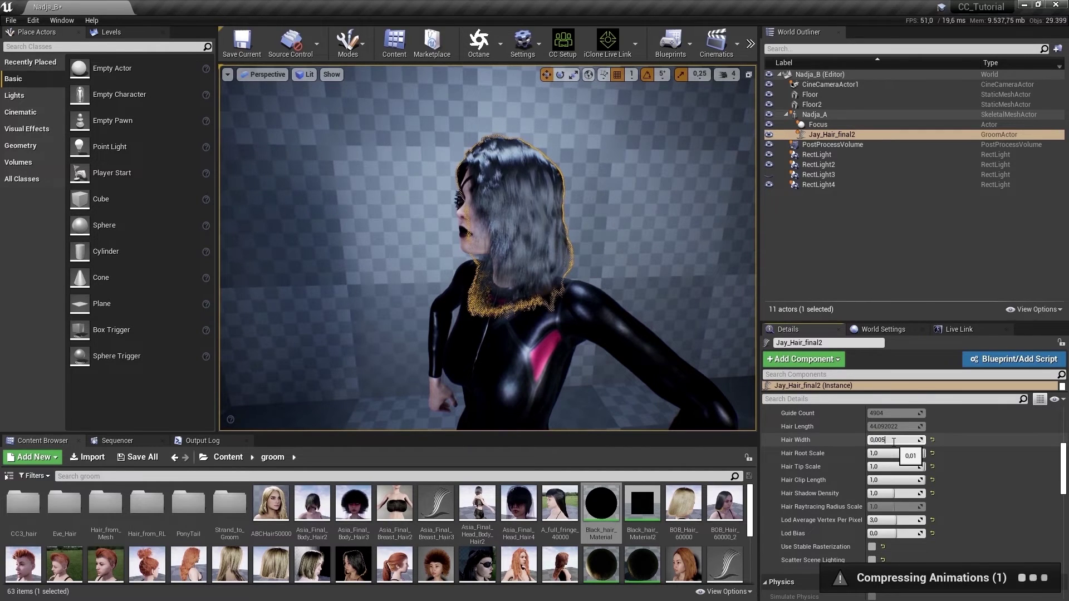
key(Return)
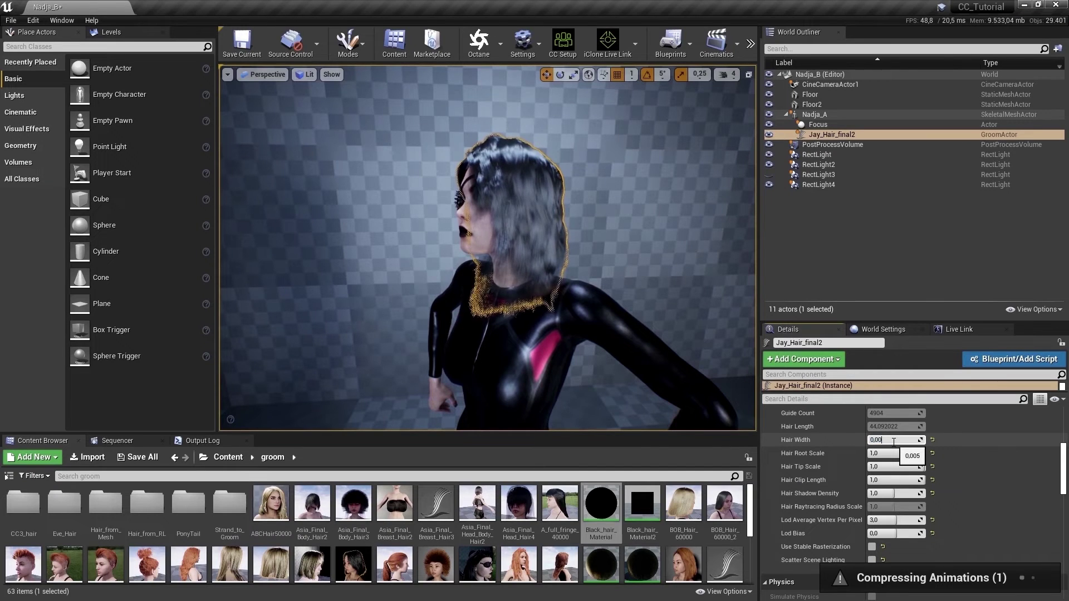
text(0,008)
key(Return)
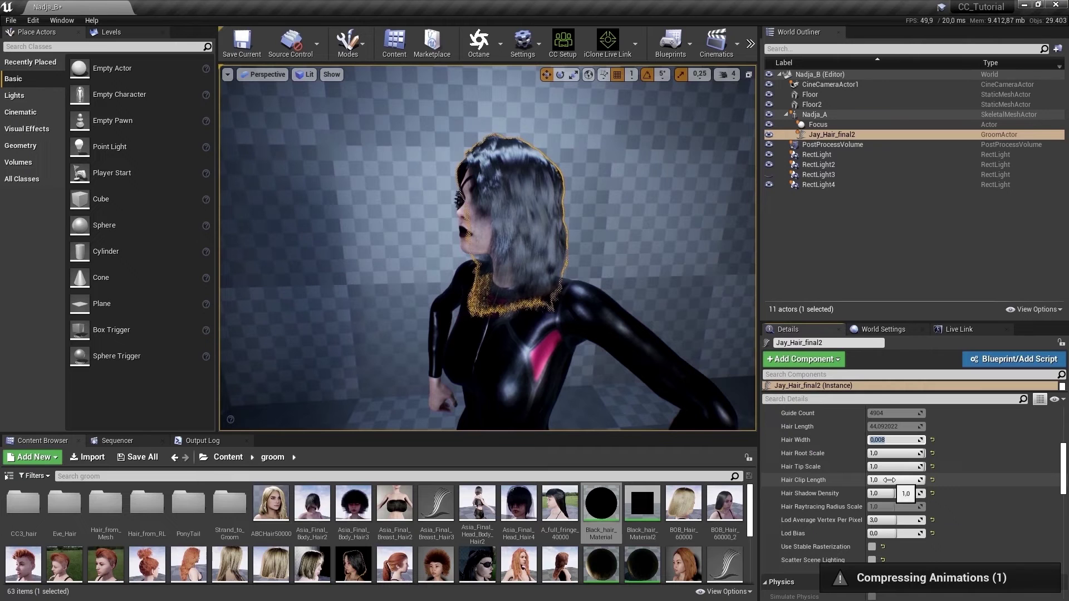
Set the groom's Hair Clip Length to 0,8 and its Hair Width to 0,01.
text(0,5)
key(Return)
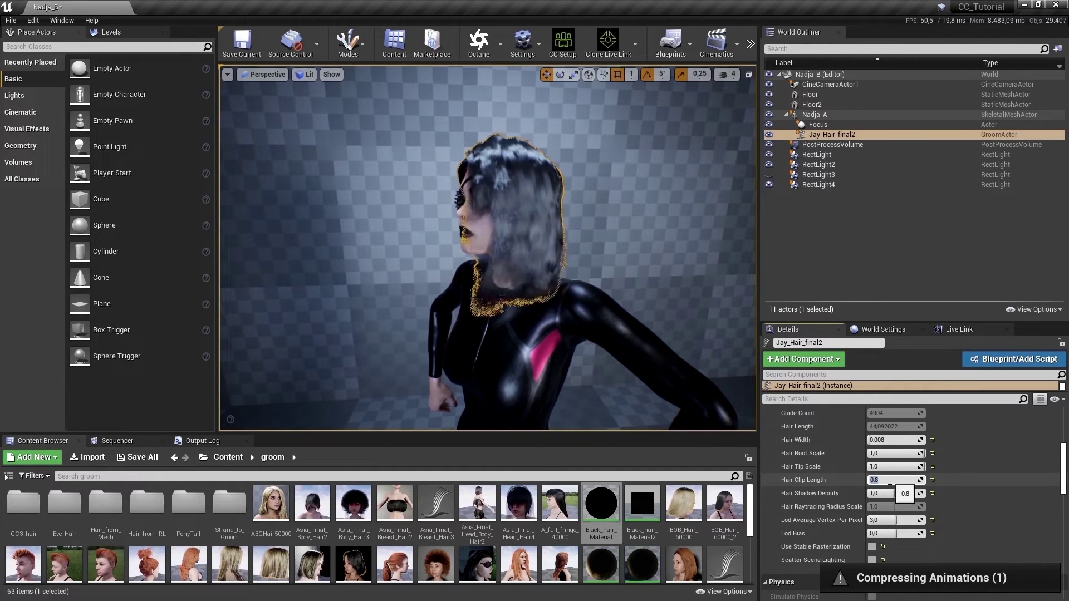
click(894, 441)
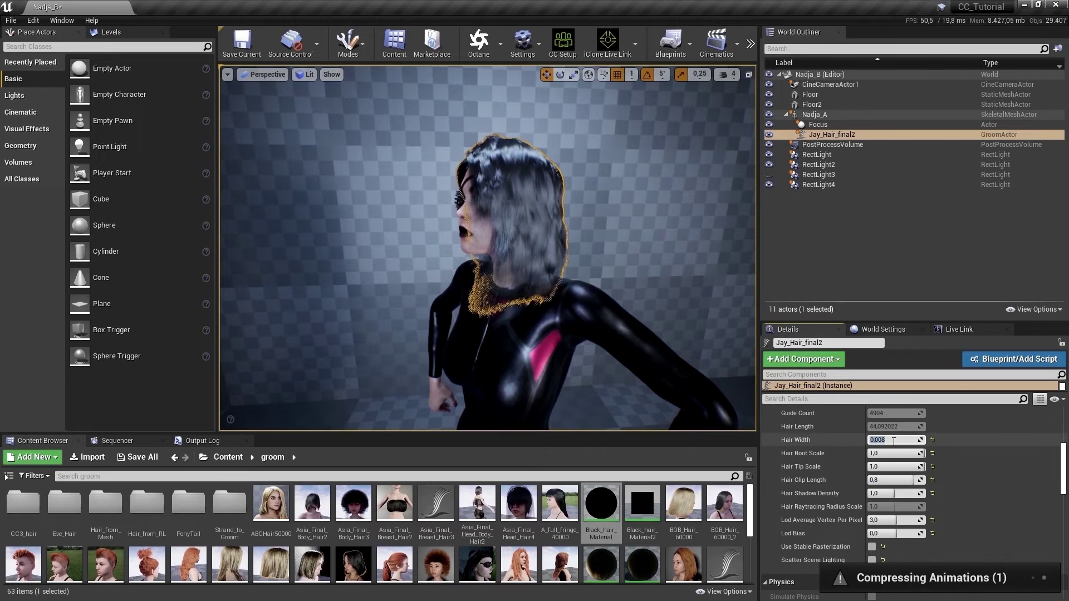
key(Return)
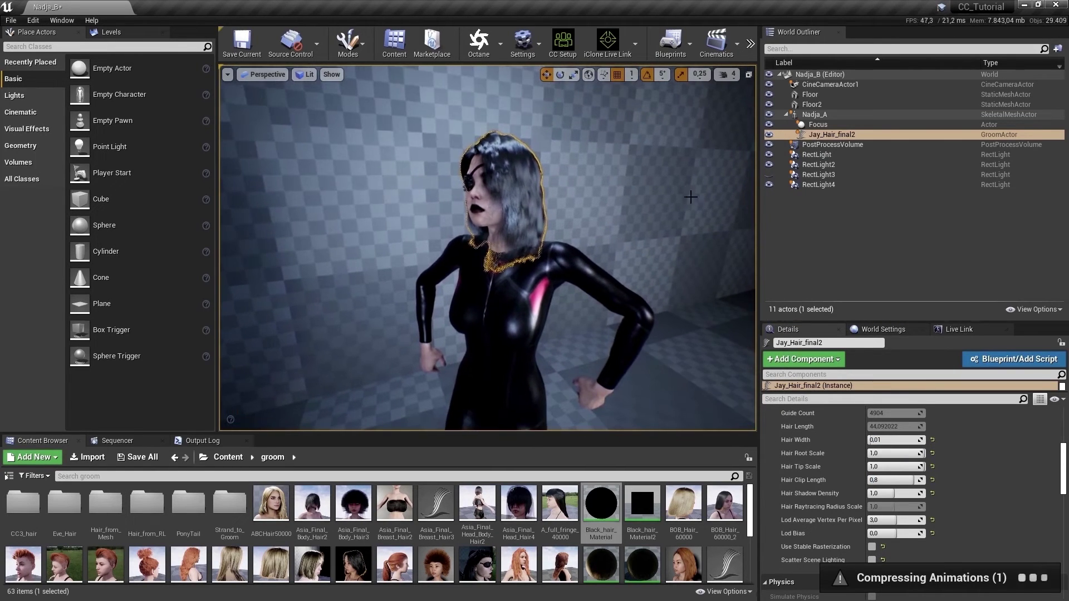
Create a new level sequence named test in the Sequencer folder.
click(717, 42)
click(740, 68)
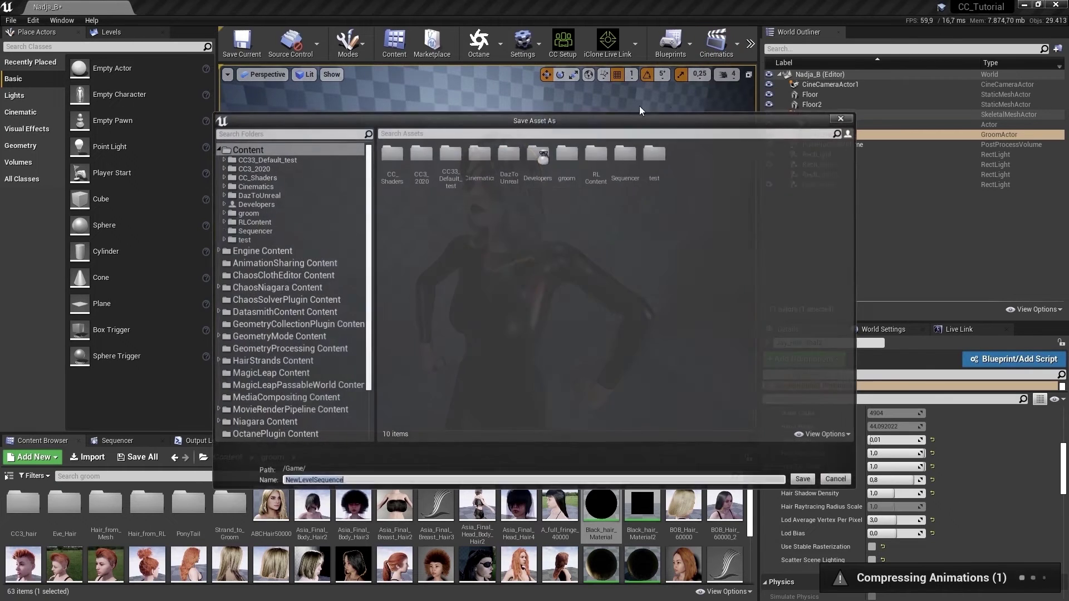
double_click(617, 161)
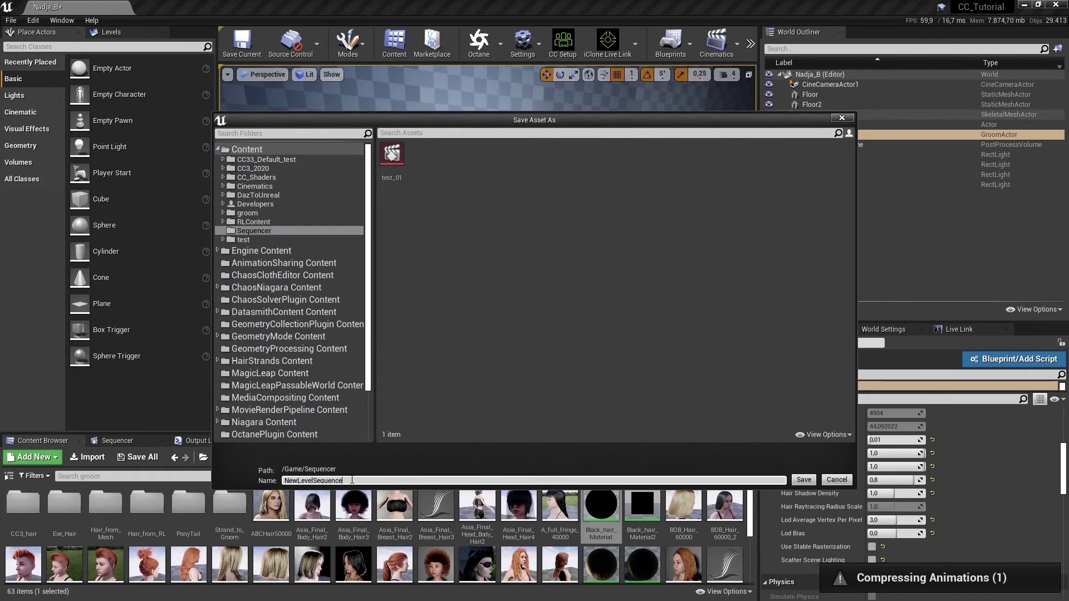
key(Return)
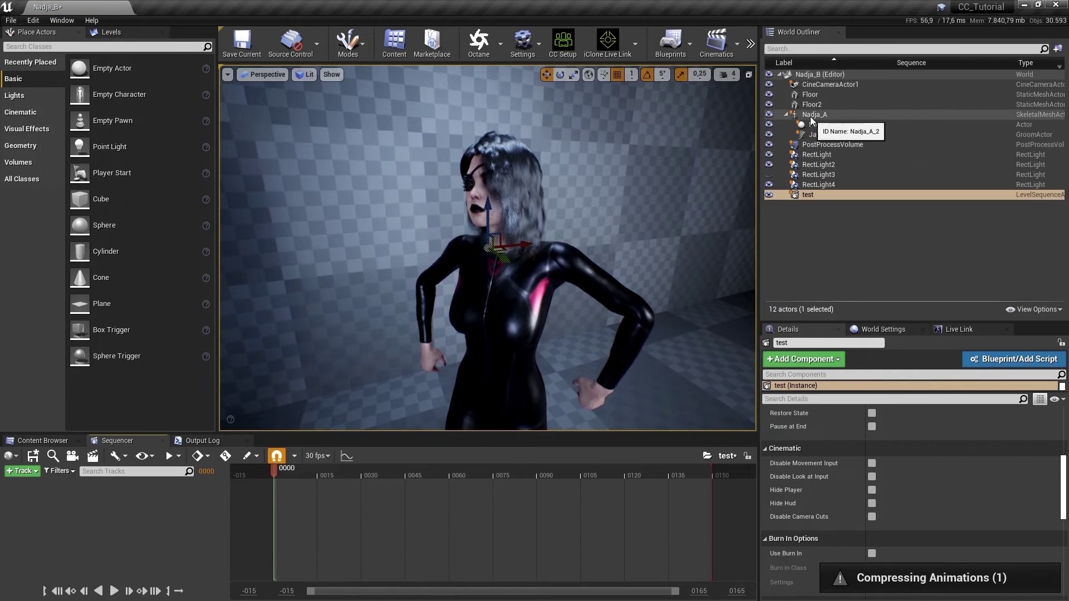
Add Nadja_A to the sequence, set the view range end to 1000 and extend playback to about frame 940.
drag(814, 114, 225, 503)
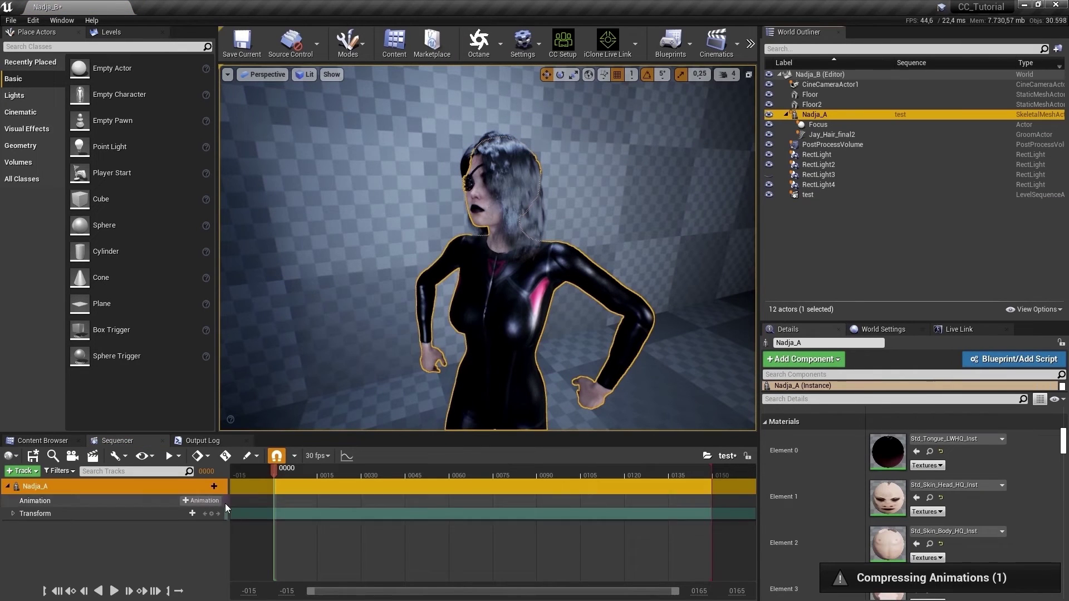
click(695, 593)
text(1000)
key(Return)
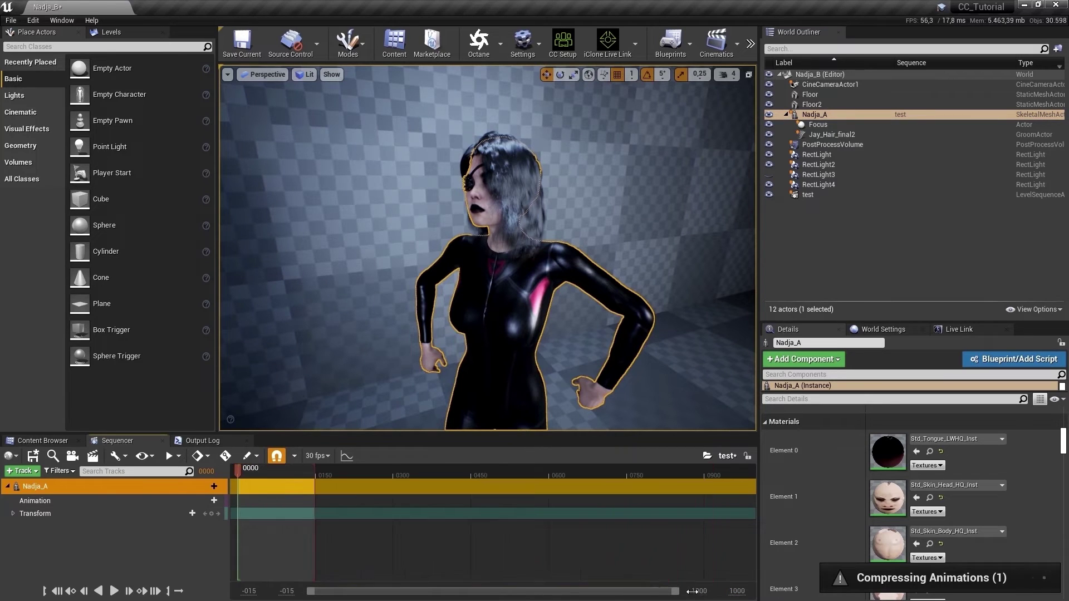
drag(316, 489, 728, 492)
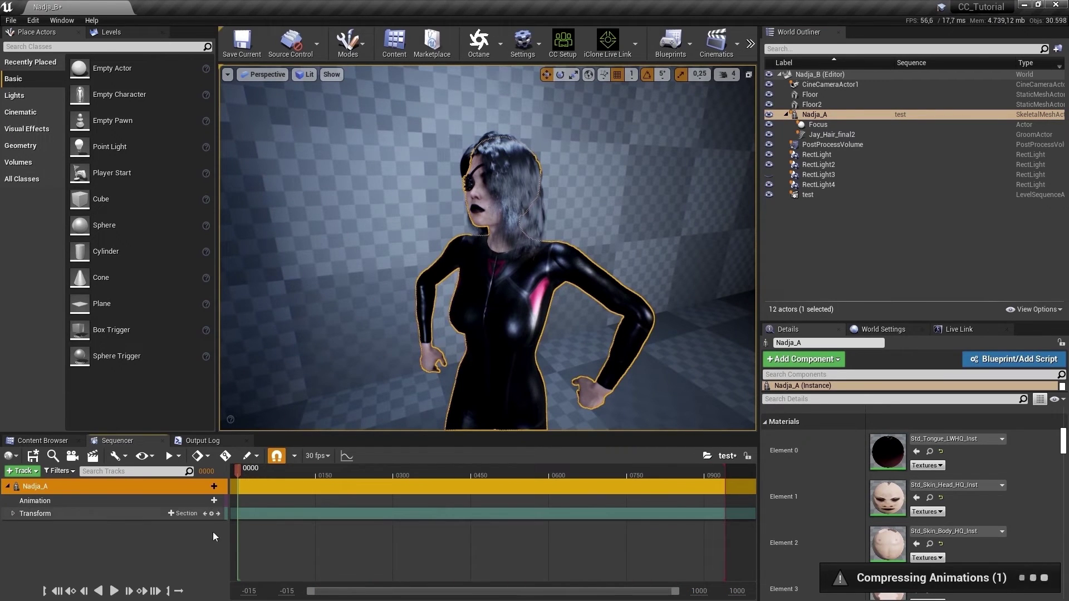
Add the KPop_13_001_Barbie_OverKnees_TempMotion animation to Nadja_A's track and preview it around frame 104.
click(74, 499)
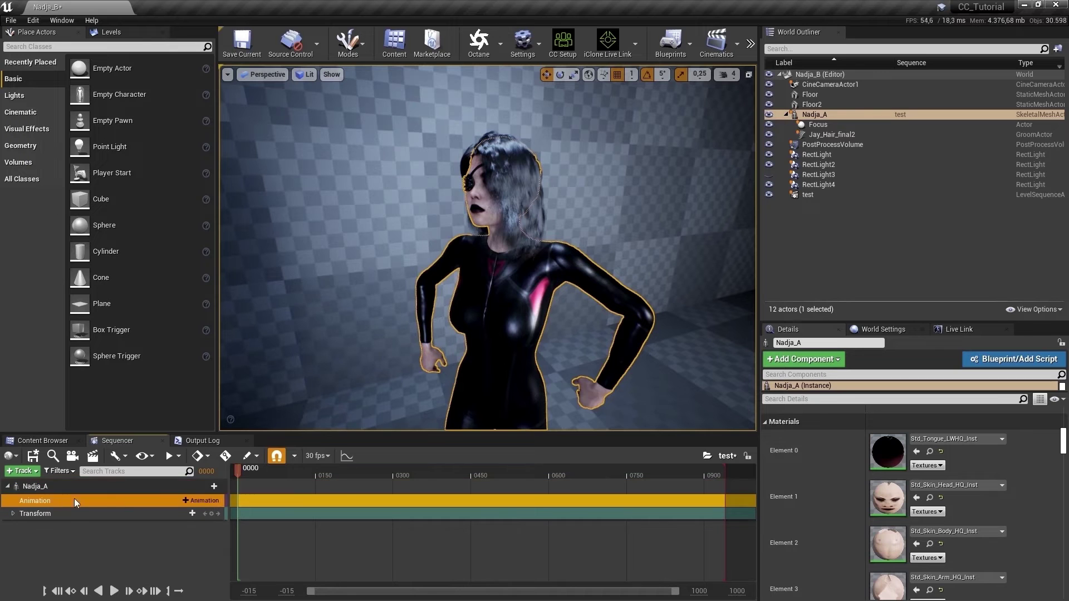
click(195, 499)
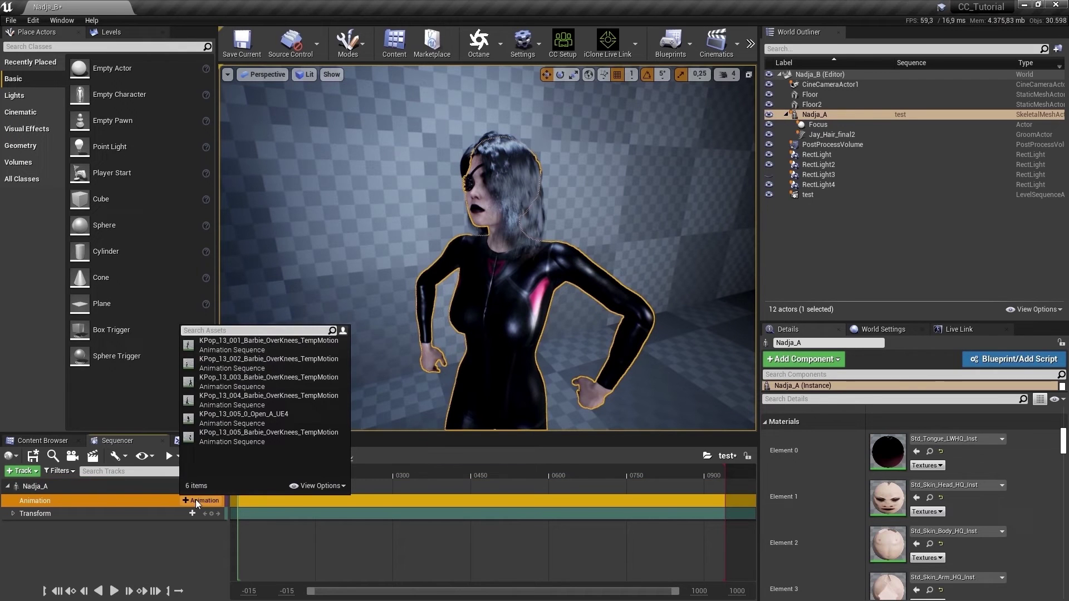
click(245, 336)
mouse_move(240, 469)
mouse_down()
mouse_move(261, 472)
mouse_move(246, 471)
mouse_up()
scroll(306, 382, down, 5)
right_drag(306, 382, 305, 401)
drag(246, 470, 292, 468)
click(487, 353)
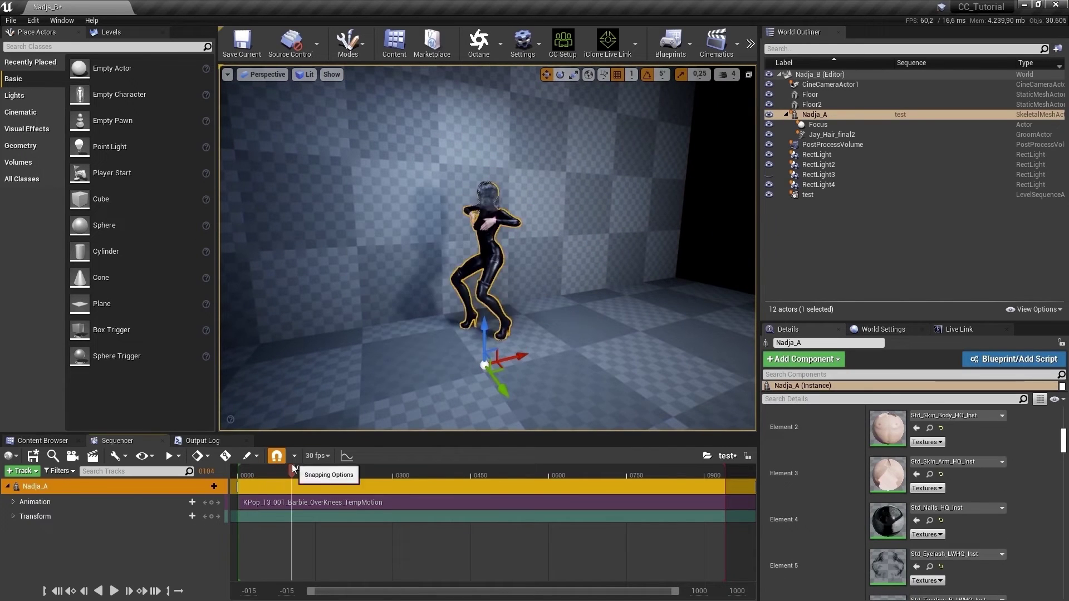
Compare the scene with the extra rect lights on and off, and leave RectLight4 hidden.
click(354, 360)
scroll(354, 359, up, 4)
click(769, 177)
drag(770, 183, 768, 156)
click(769, 185)
click(769, 184)
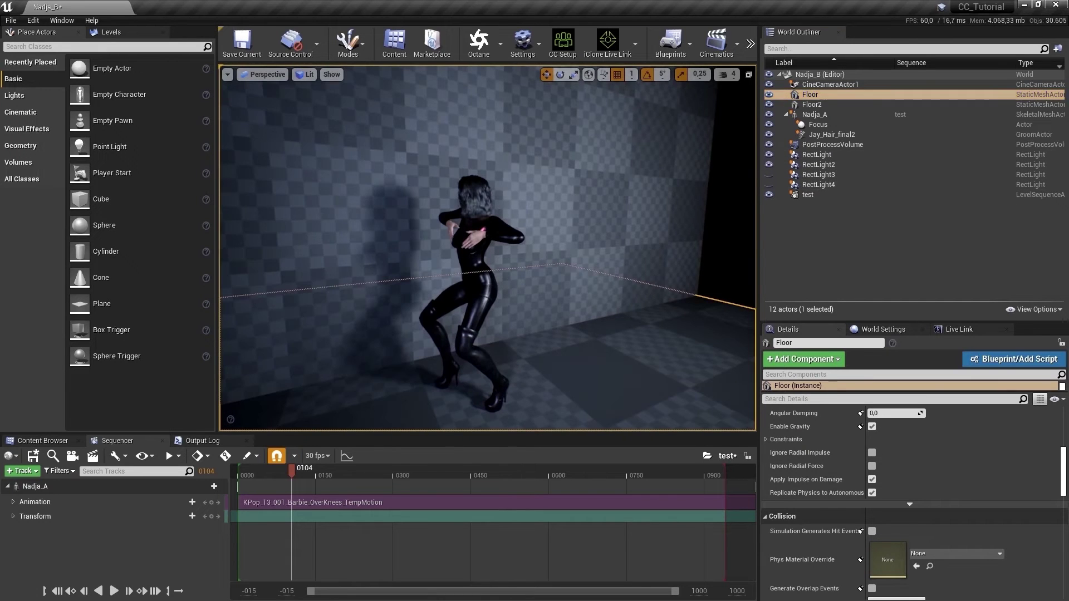
Go back to frame 3, frame the full character and create a cine camera for the sequence from this view.
right_drag(425, 349, 413, 345)
click(425, 349)
drag(430, 374, 417, 347)
click(368, 390)
drag(294, 472, 239, 471)
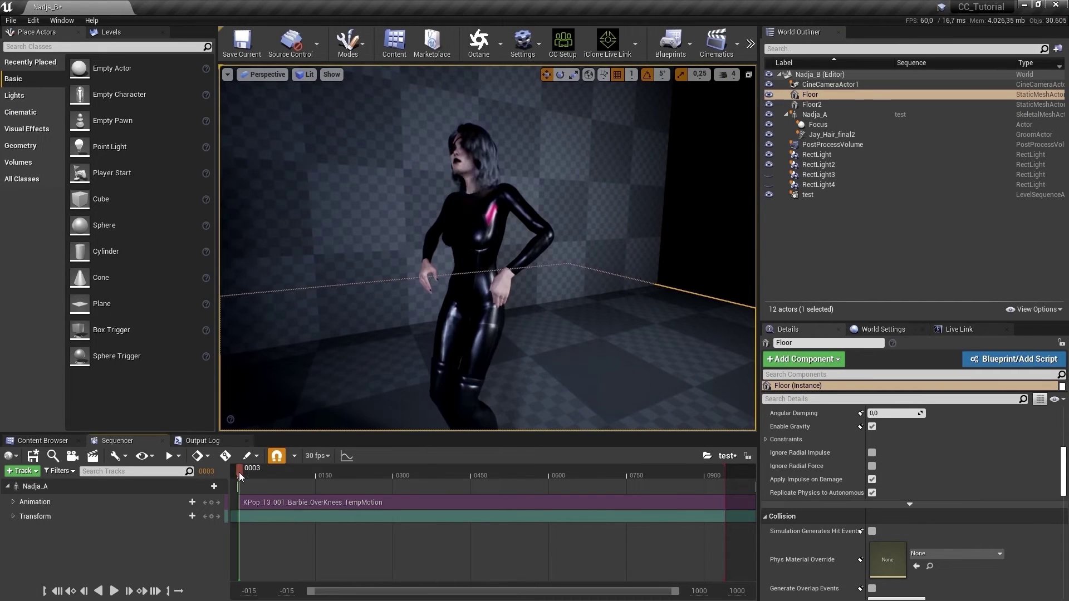
mouse_move(324, 326)
right_down()
mouse_move(345, 345)
mouse_move(336, 328)
right_up()
click(72, 456)
Set the new camera's Manual Focus Distance to about 670 so the focus falls on the character.
scroll(167, 565, down, 3)
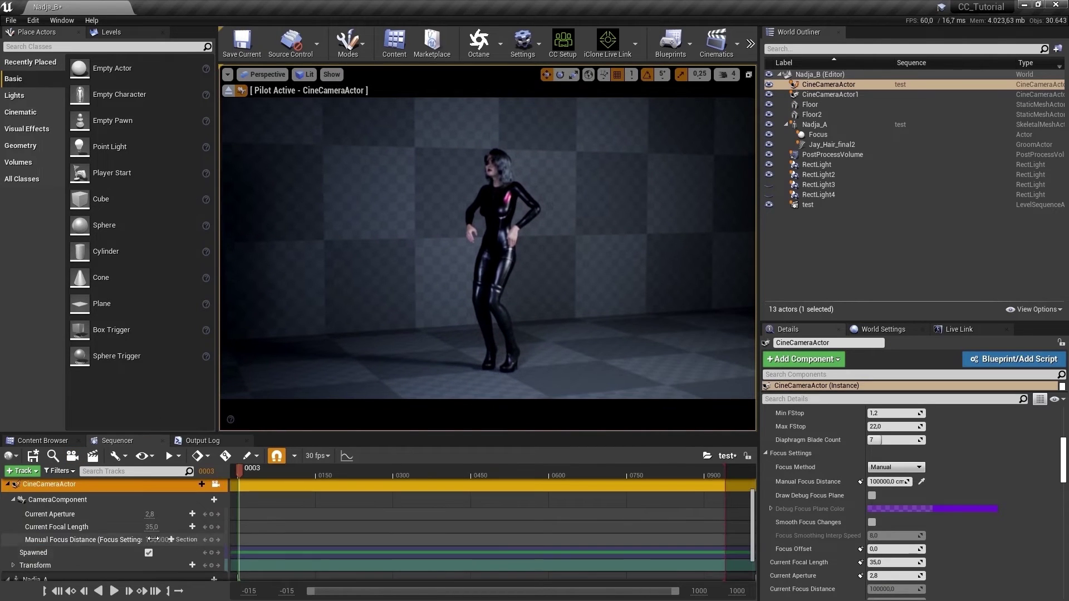
mouse_move(161, 540)
mouse_down()
mouse_move(133, 540)
mouse_move(161, 540)
mouse_up()
scroll(206, 529, up, 2)
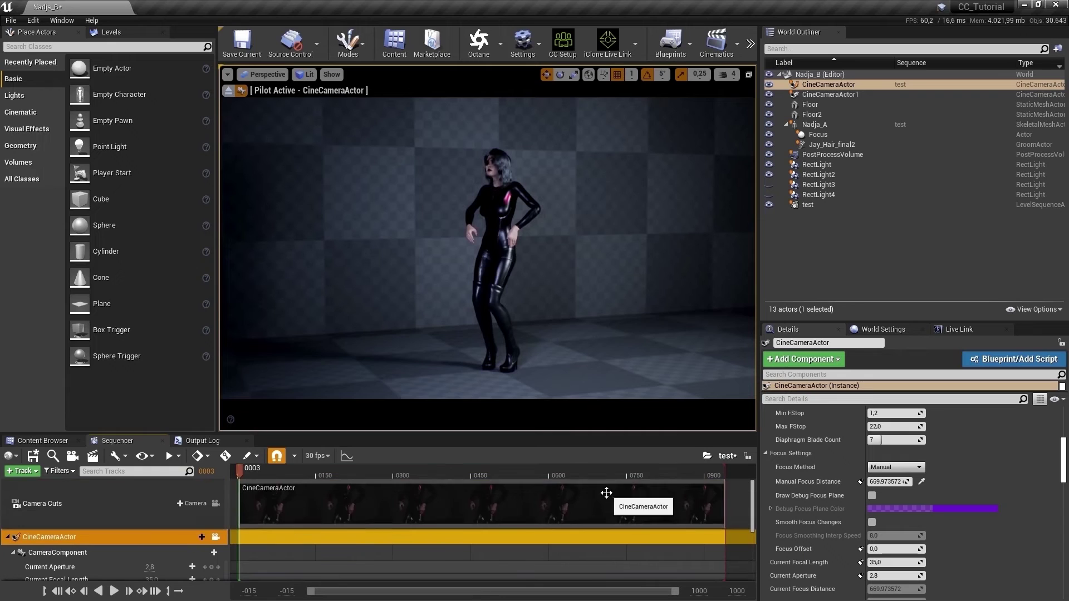
Render the sequence as an AVI video at 1280 x 720, then close the render settings.
click(93, 455)
click(522, 221)
click(515, 252)
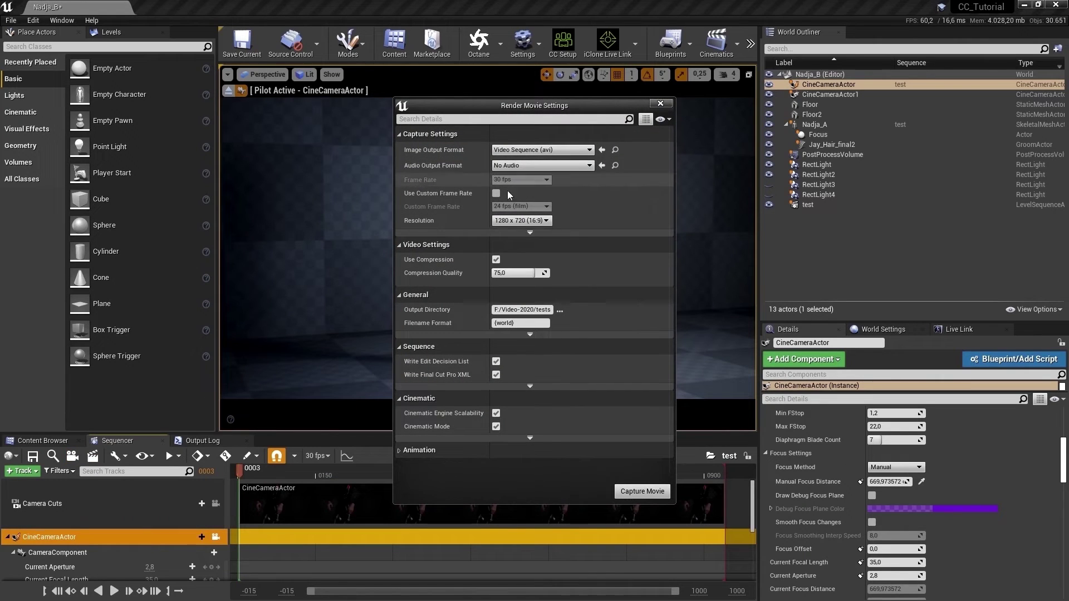
click(643, 491)
click(597, 411)
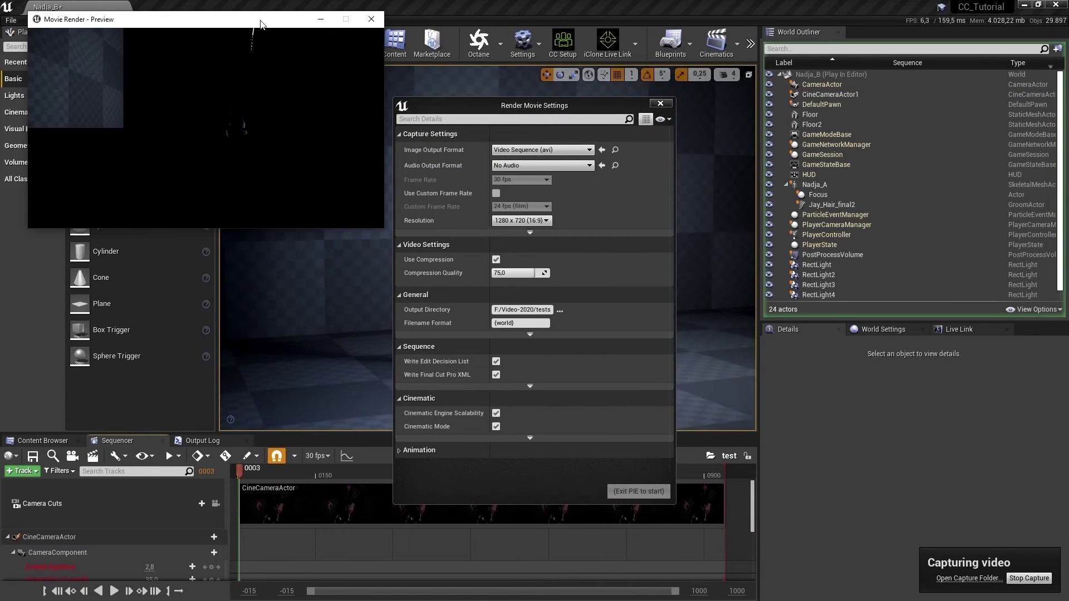
drag(260, 24, 513, 155)
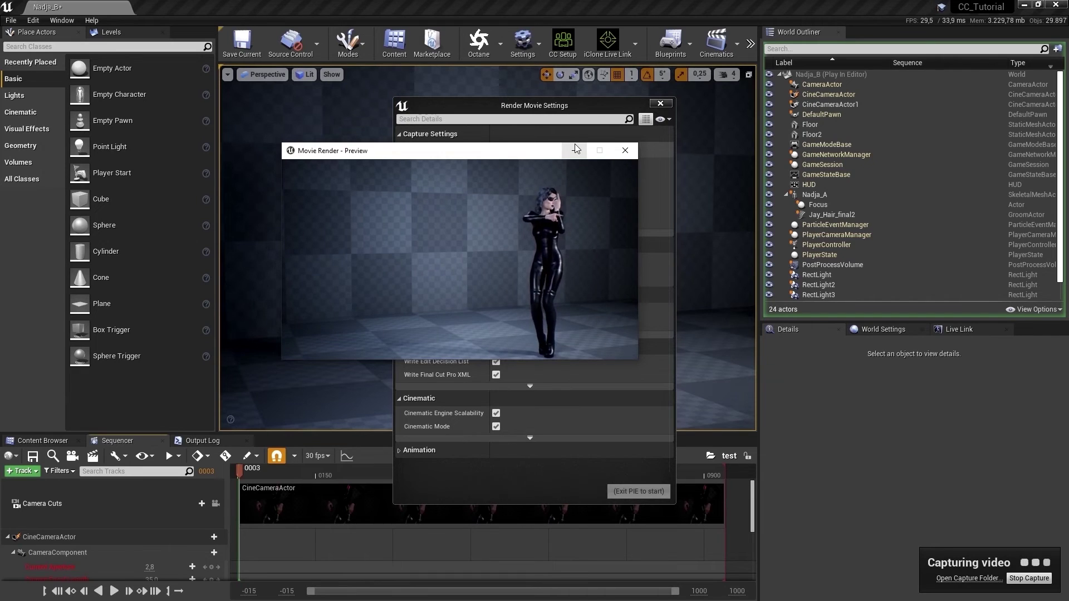
click(661, 103)
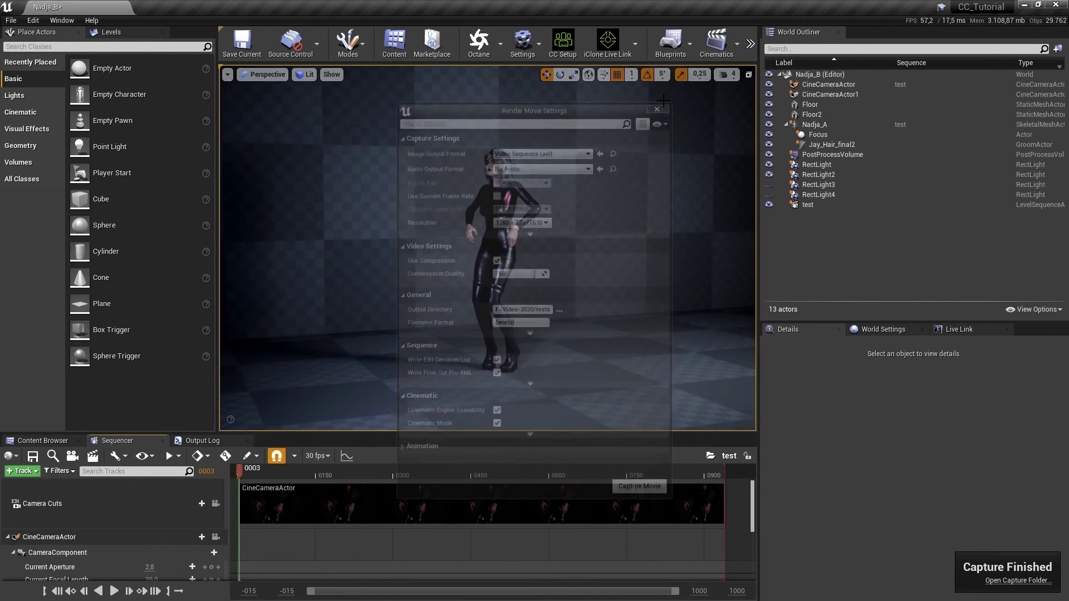
In the Jay_Hair_final groom asset, set Bend Damping to 0,002 and Bend Stiffness to 0,01.
click(503, 168)
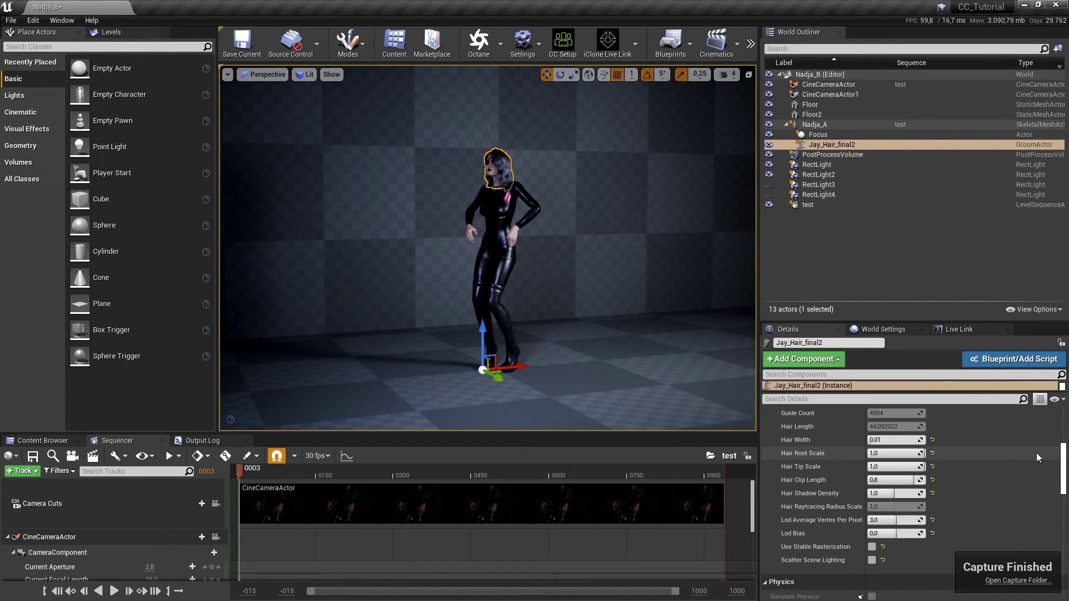
scroll(800, 443, up, 5)
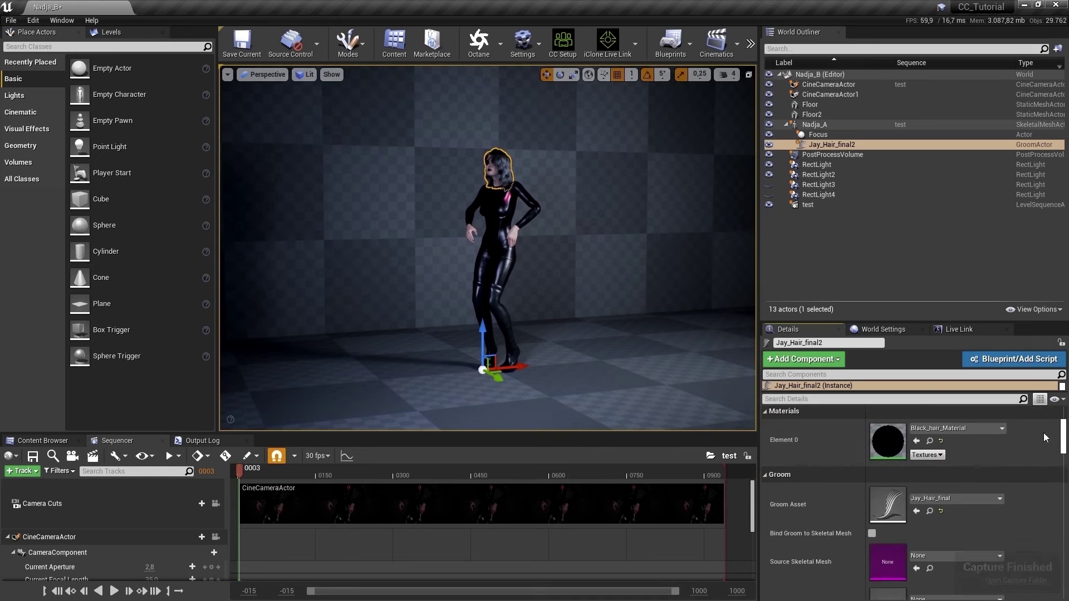
double_click(888, 504)
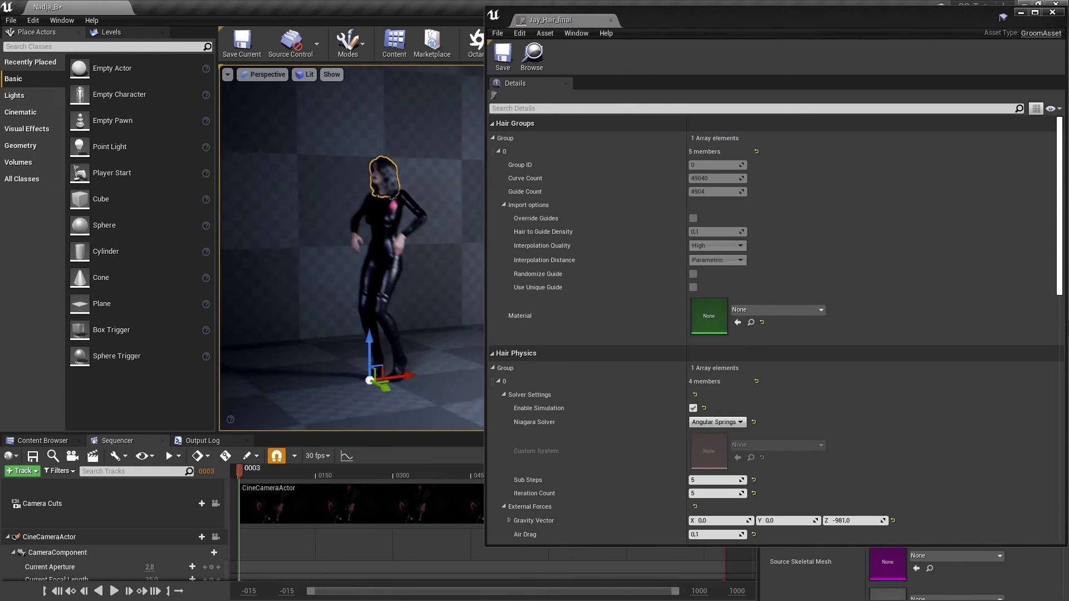
scroll(621, 343, down, 4)
scroll(620, 349, down, 7)
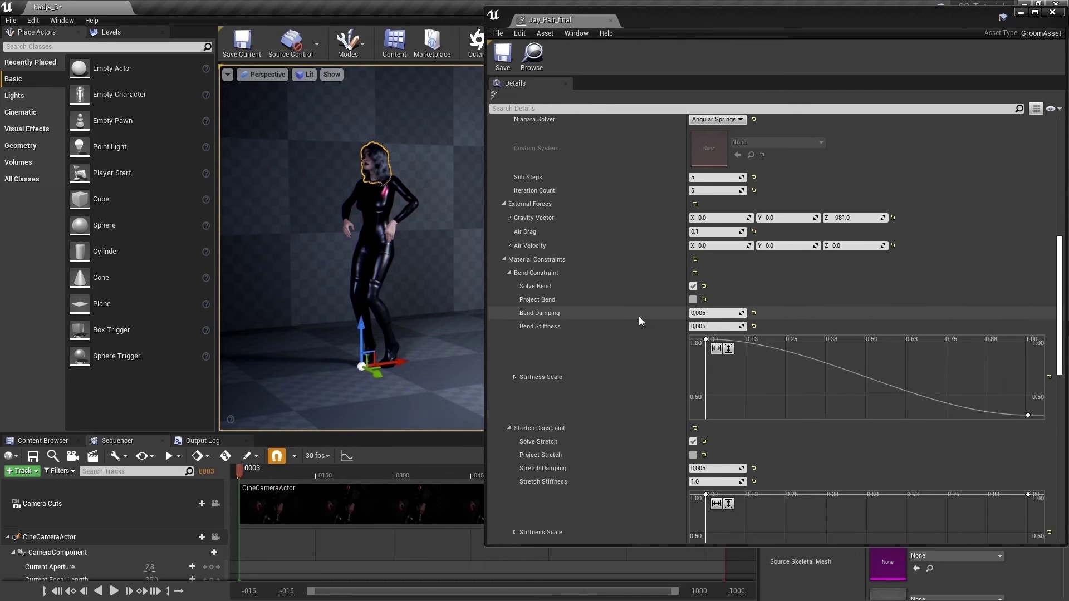
click(715, 313)
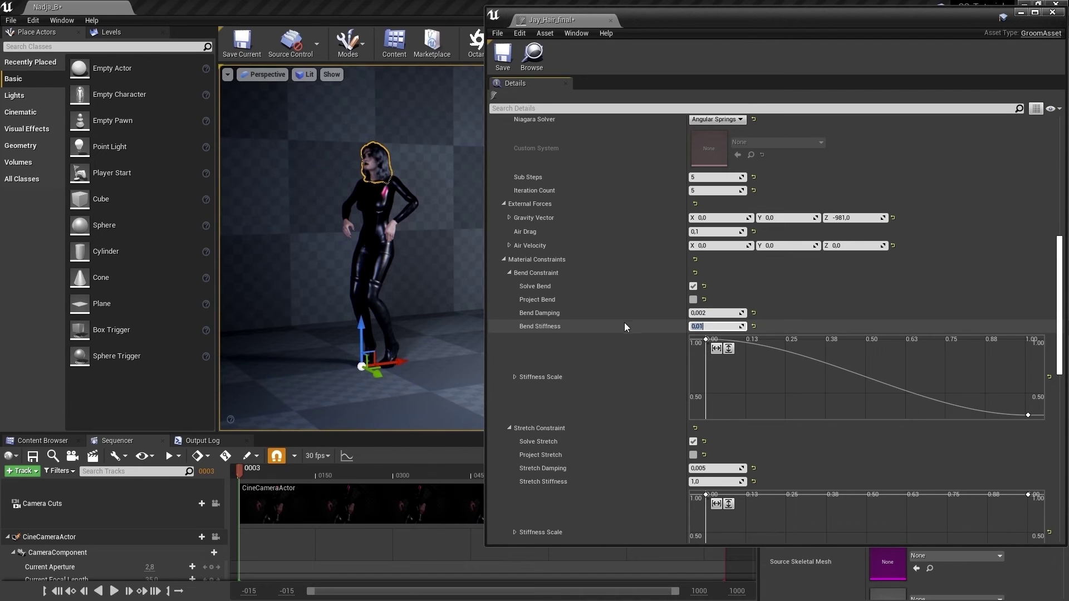
scroll(600, 390, down, 5)
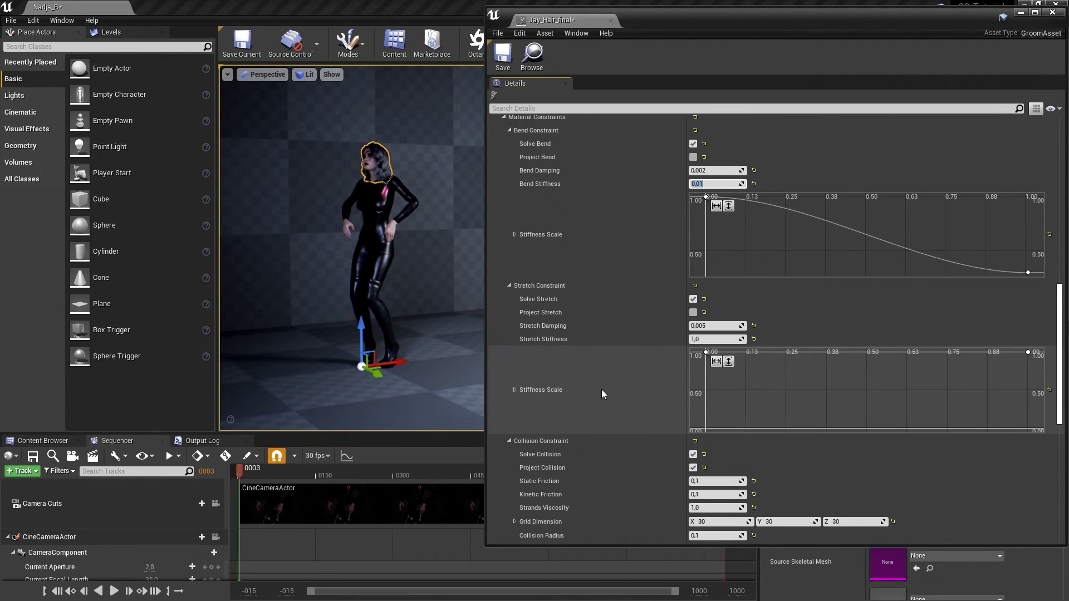
scroll(601, 389, up, 4)
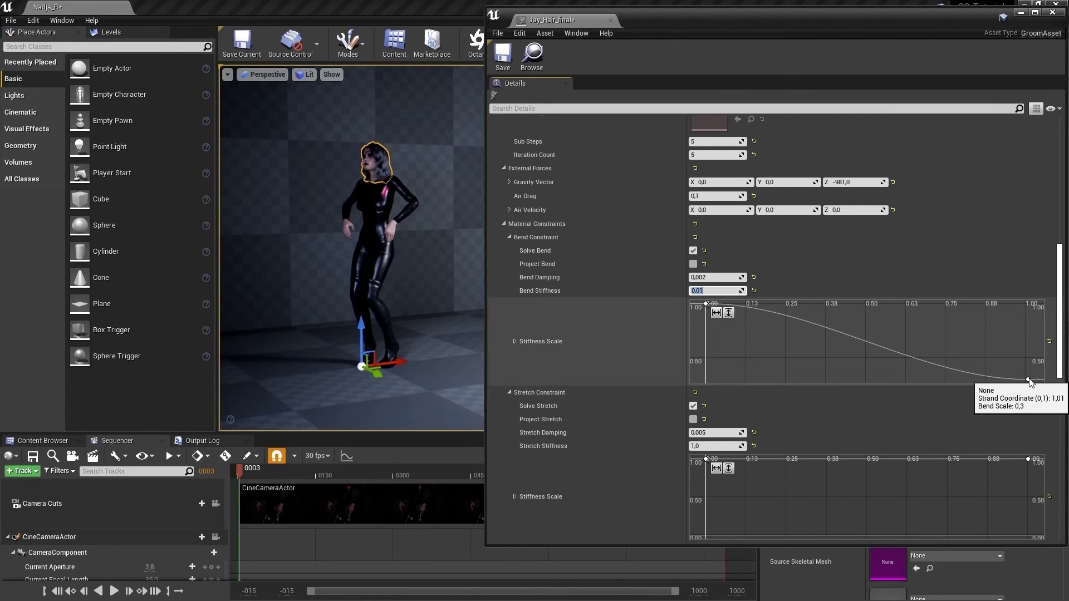
Raise the end point of the Bend Constraint's Stiffness Scale curve to about 0.51, then save and close the groom asset.
drag(1029, 381, 1019, 361)
click(502, 54)
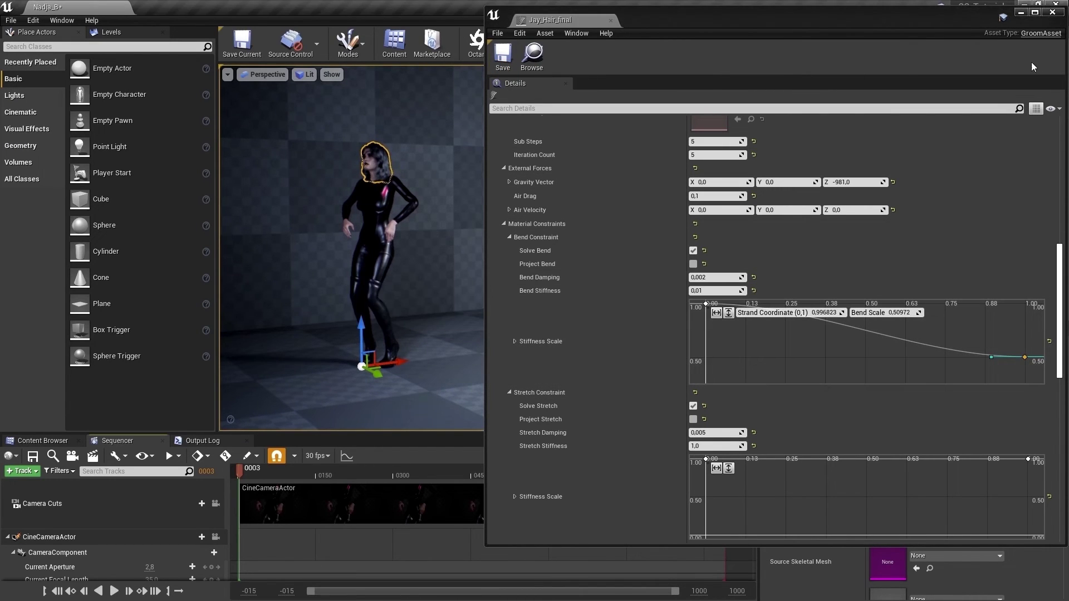
click(1052, 13)
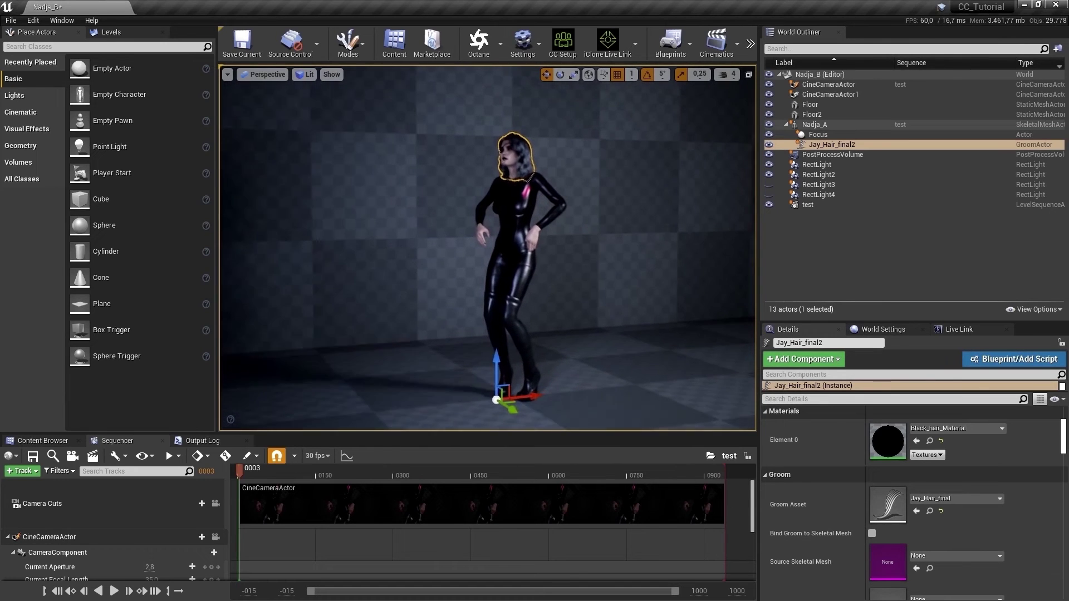
Look through the sequence's CineCameraActor and render the sequence as an AVI video at 1280 x 720.
right_drag(427, 312, 433, 315)
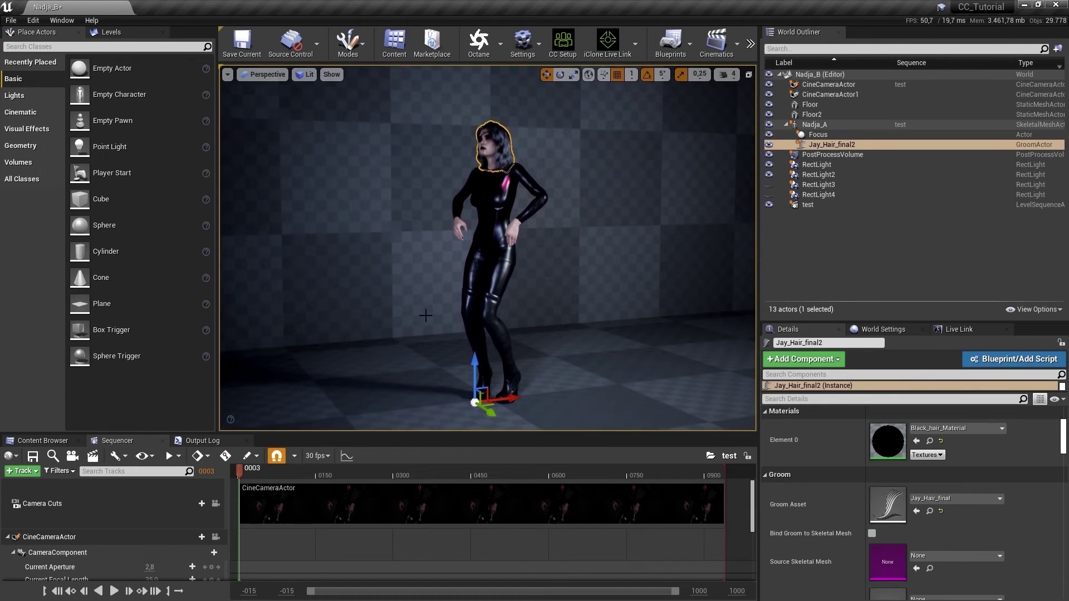
click(216, 504)
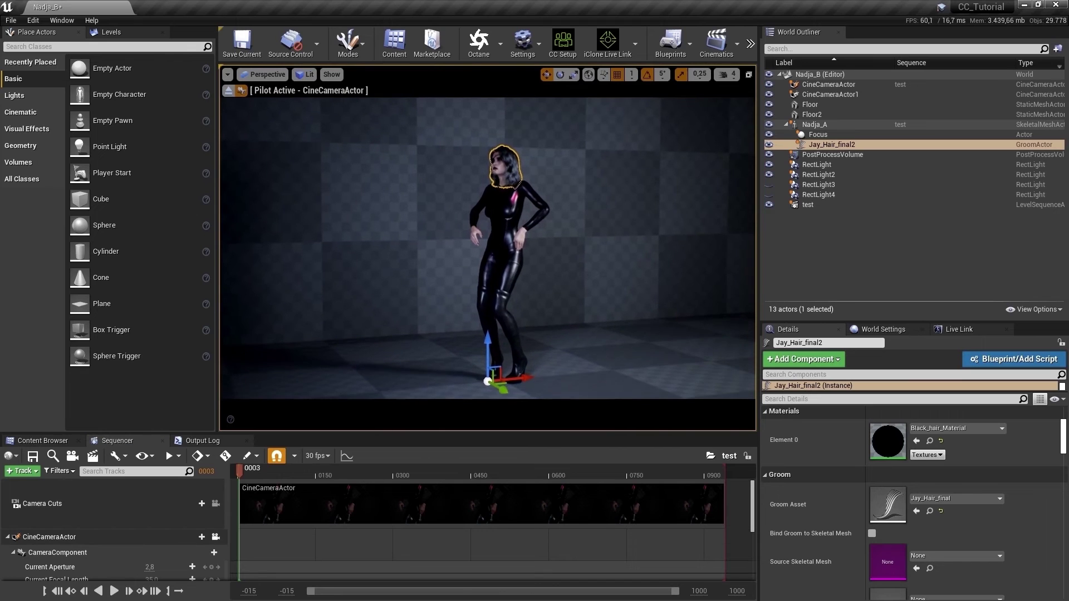
right_click(418, 324)
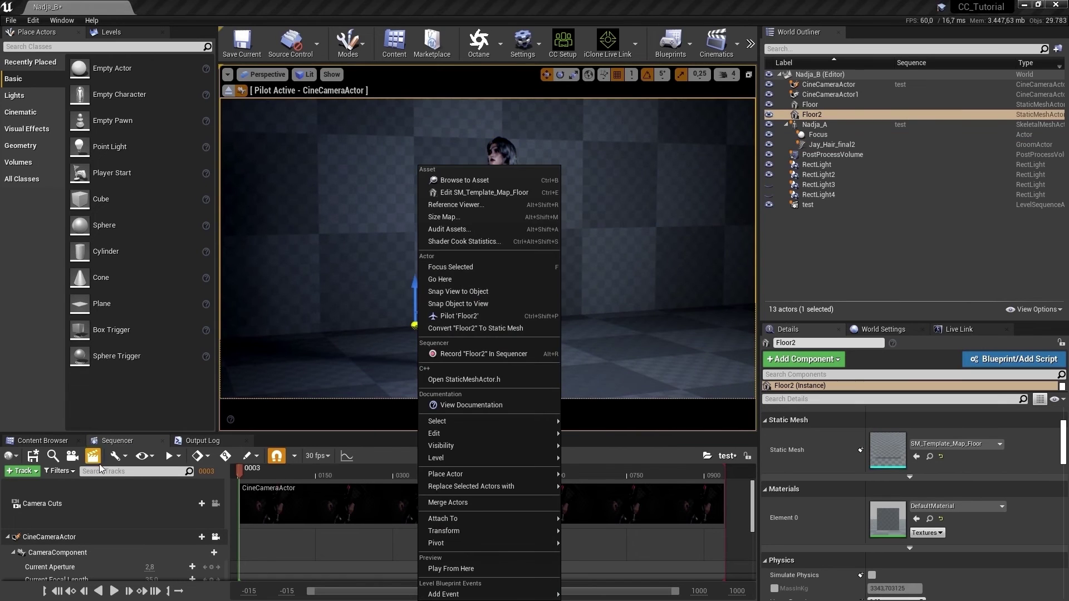
click(93, 456)
click(619, 491)
click(579, 410)
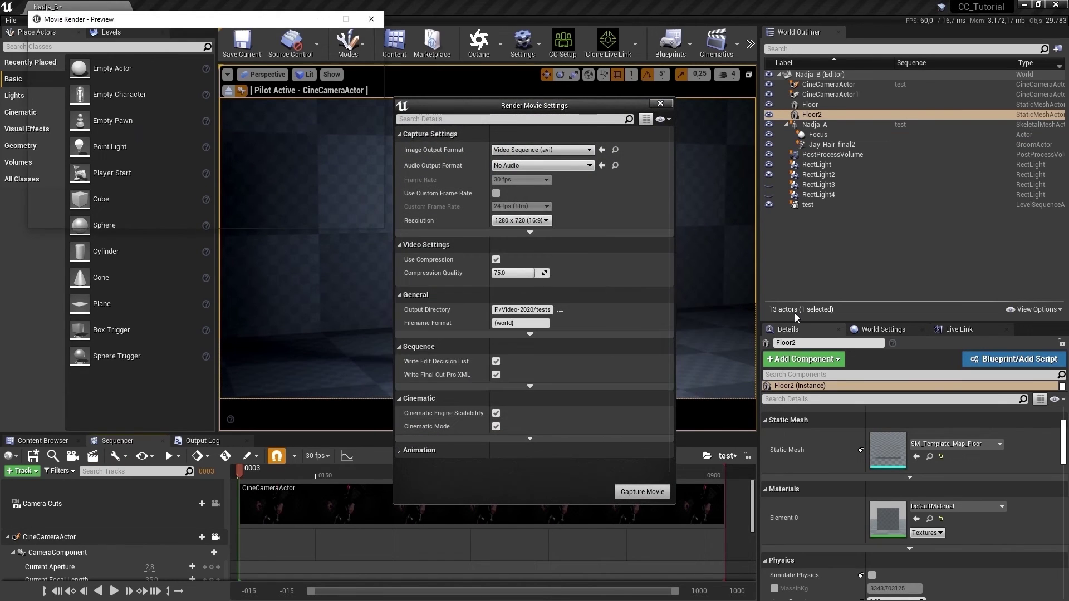
drag(265, 25, 506, 120)
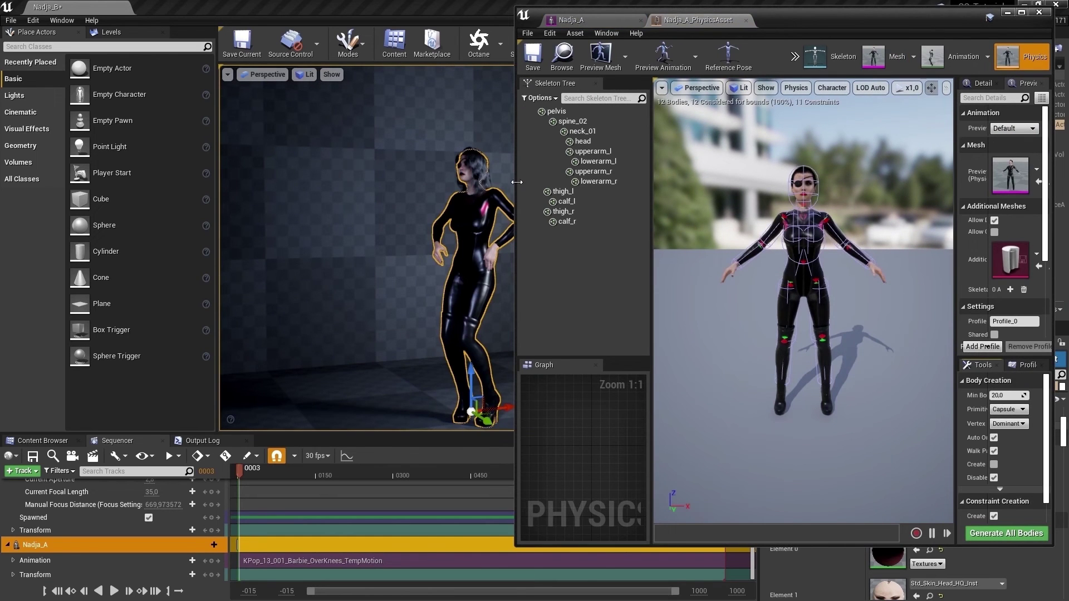
Reposition the head's collision body in Nadja_A_PhysicsAsset using the move tool, then save the asset and close its editor.
drag(517, 182, 491, 182)
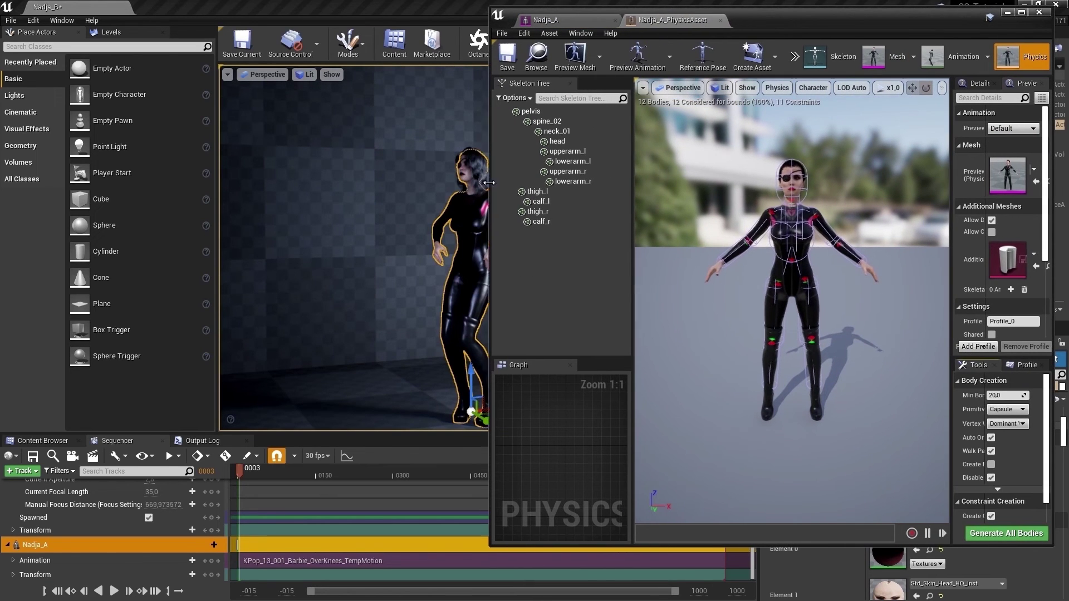
middle_drag(440, 189, 472, 203)
click(791, 179)
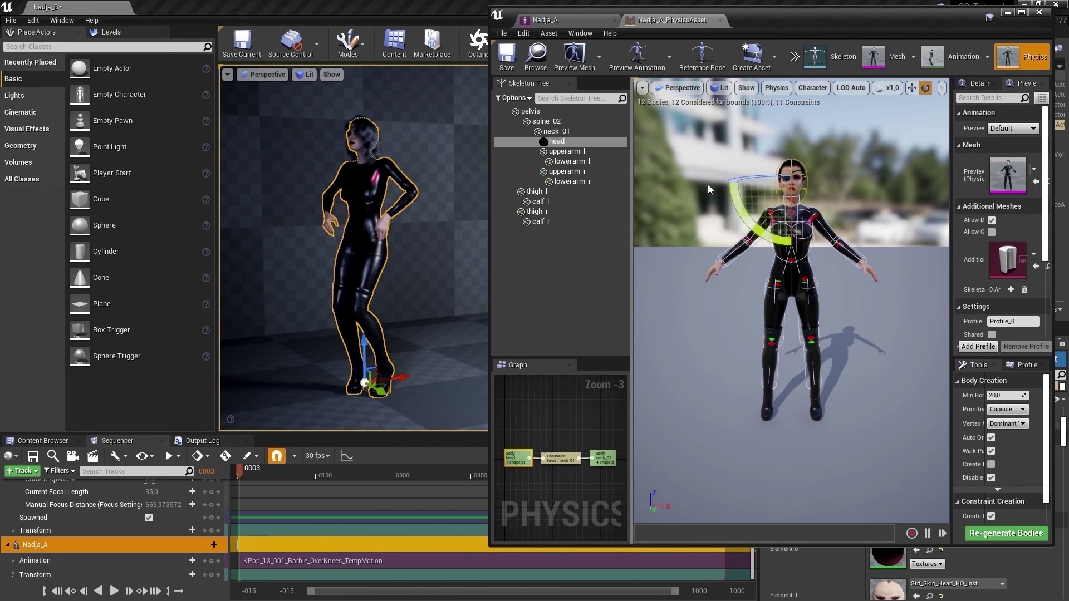
alt+drag(709, 188, 852, 189)
click(911, 88)
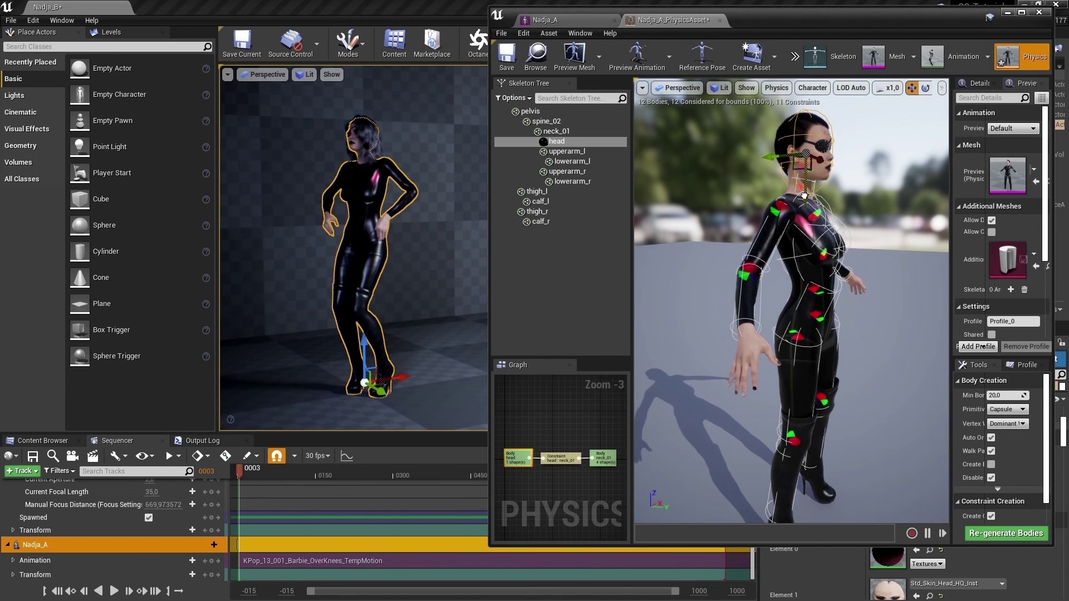
click(510, 58)
click(471, 12)
Set the test sequence's display rate to 60 fps.
click(637, 183)
drag(637, 183, 581, 222)
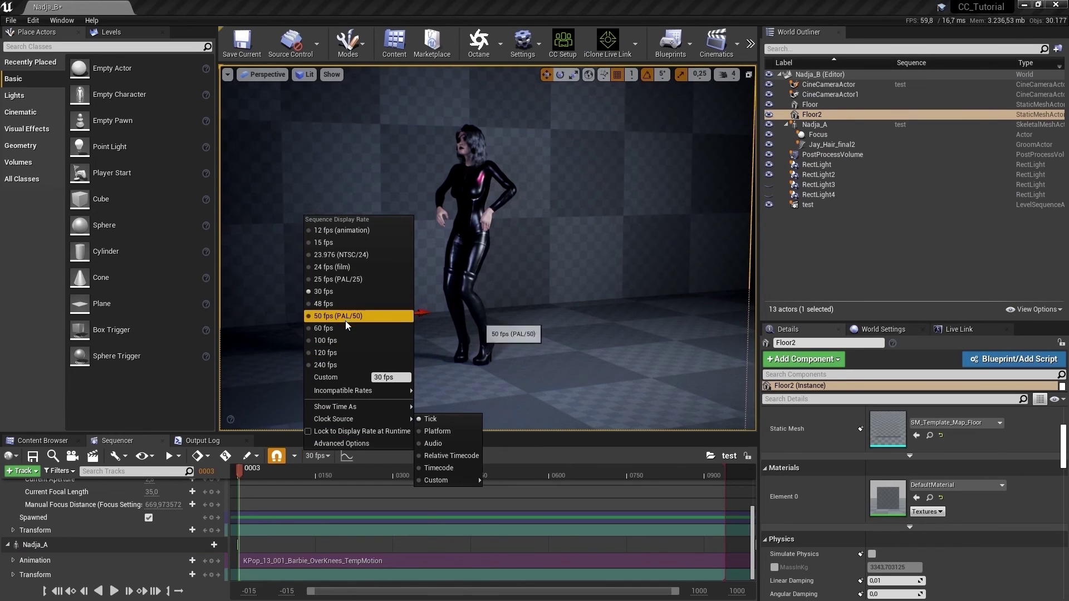
click(345, 328)
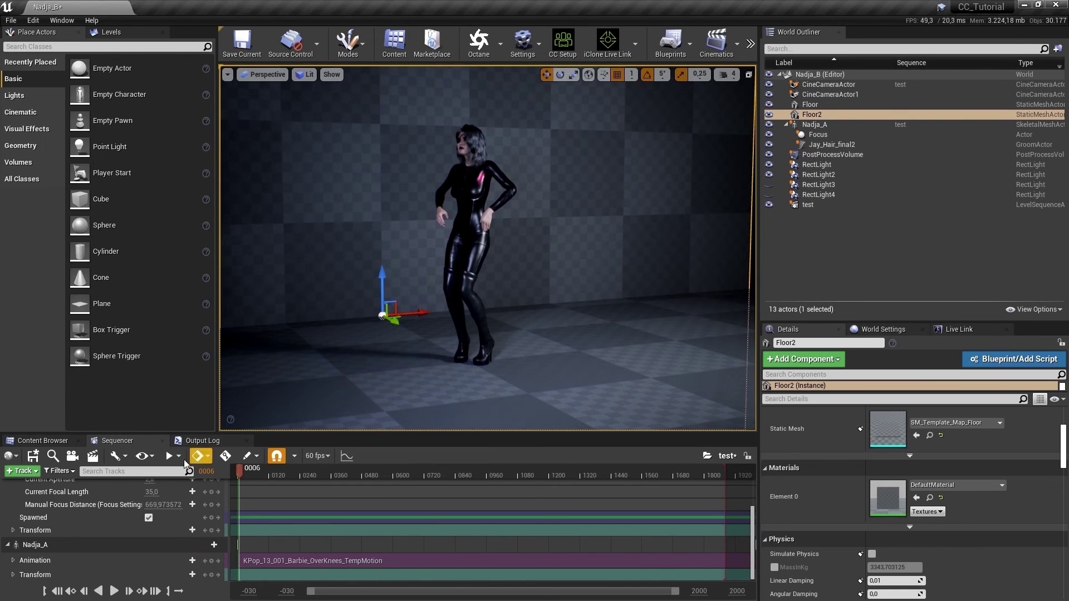
Render the sequence through CineCameraActor as a 1280 x 720 AVI, stop the capture partway and close the render settings.
scroll(219, 522, up, 3)
click(217, 520)
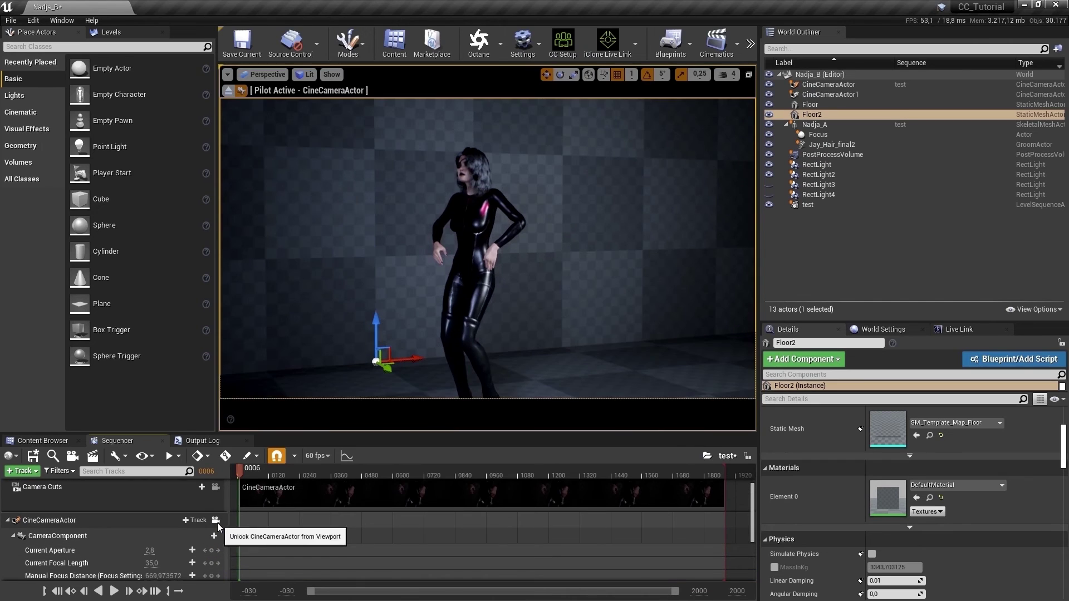
click(93, 455)
click(641, 491)
click(585, 410)
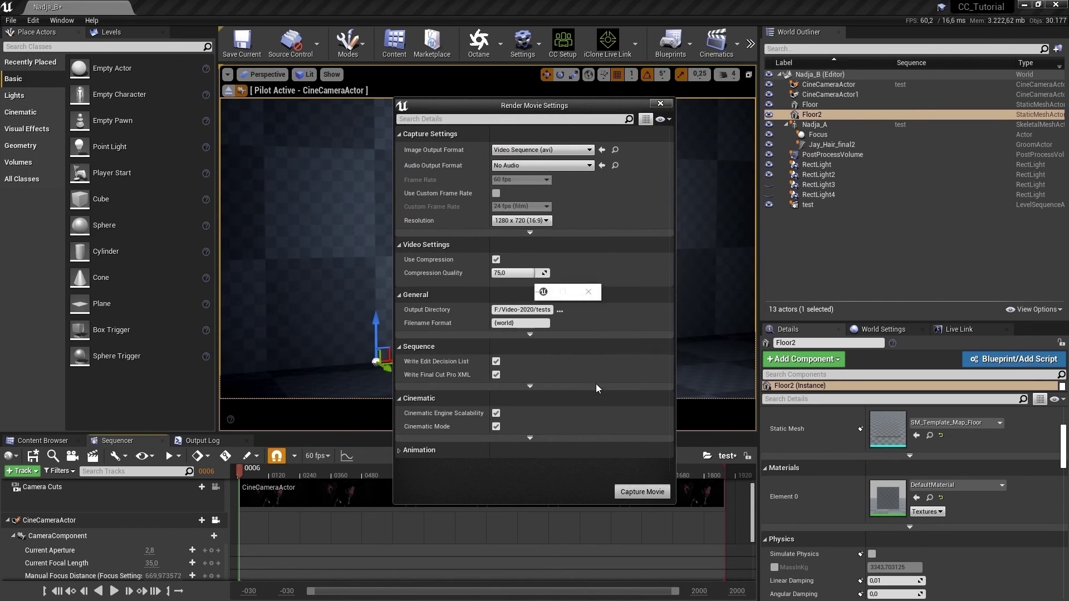
drag(283, 25, 551, 108)
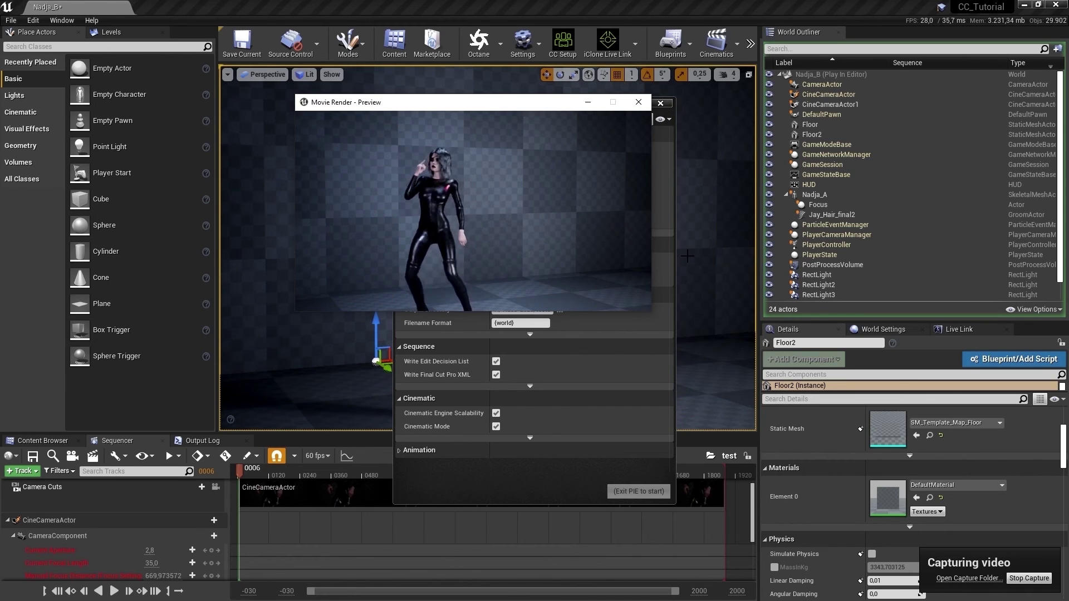
click(1028, 578)
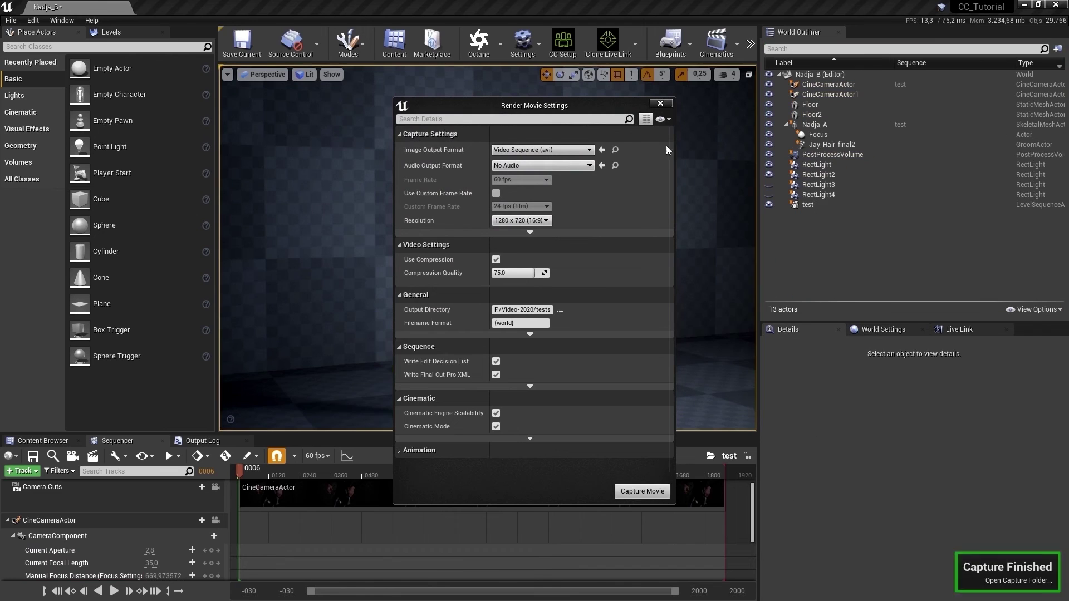
click(660, 103)
Apply the Mixed_Hair_copper material from the groom folder to the Jay_Hair_final2 groom and view the hair closer.
click(80, 443)
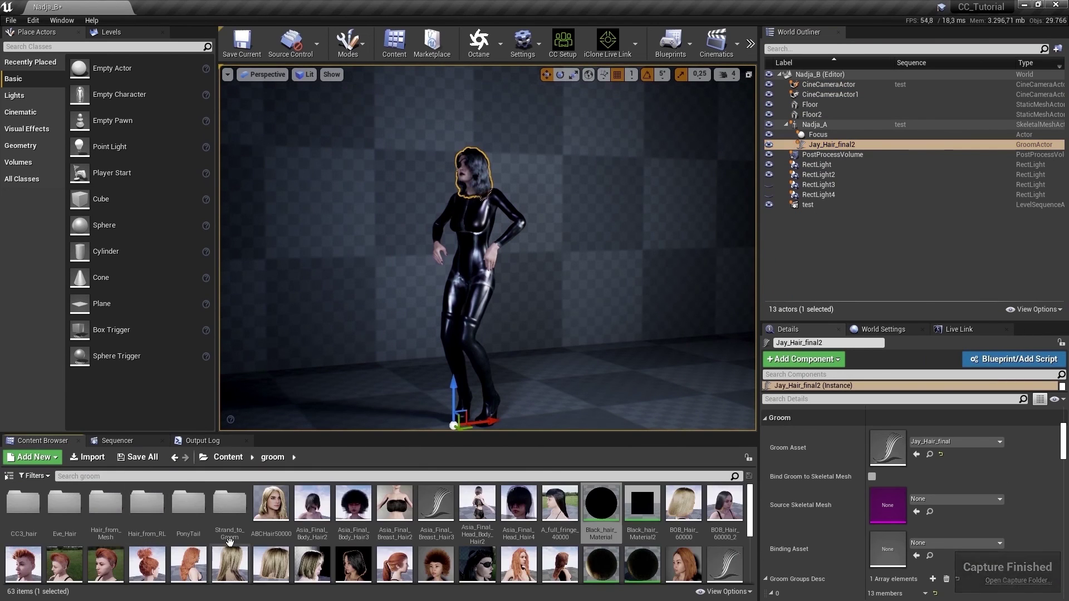
scroll(356, 534, down, 2)
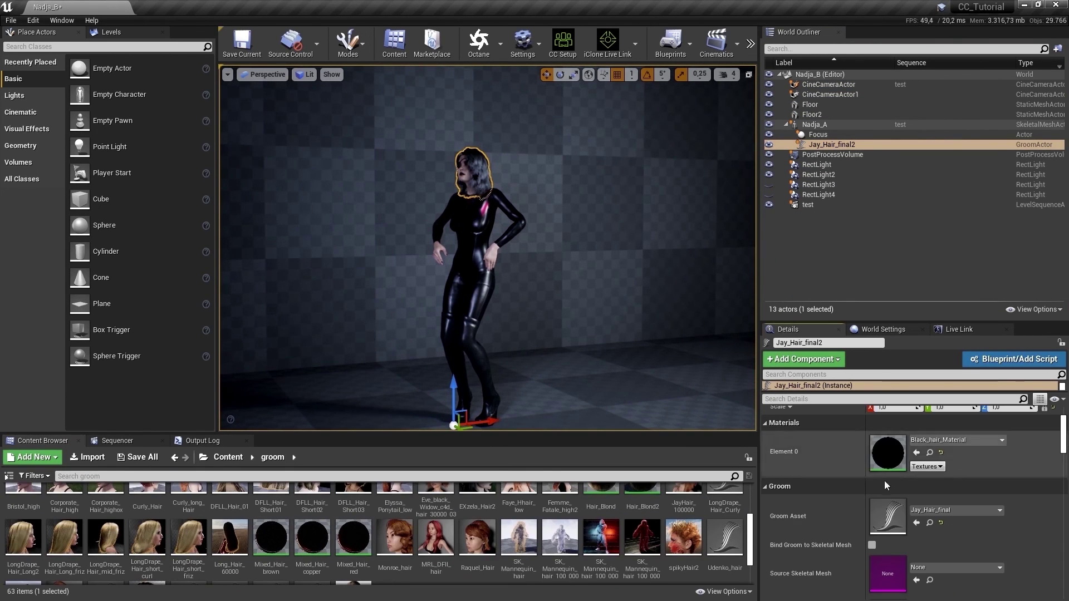
drag(312, 537, 888, 448)
click(684, 269)
scroll(684, 269, up, 5)
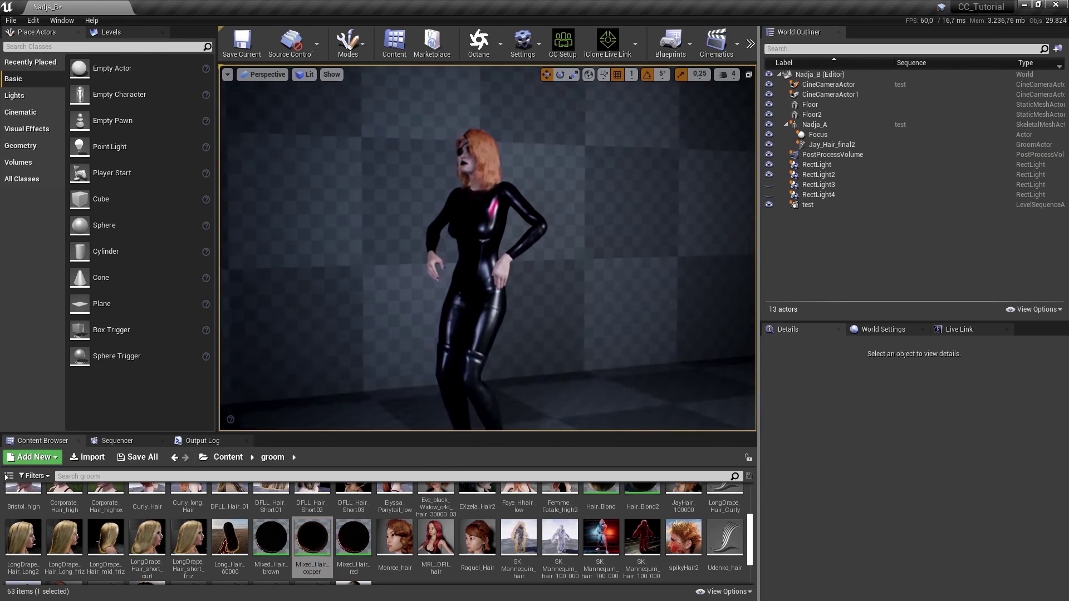
Try the Mixed_Hair_red material on the Jay_Hair_final2 groom.
click(832, 145)
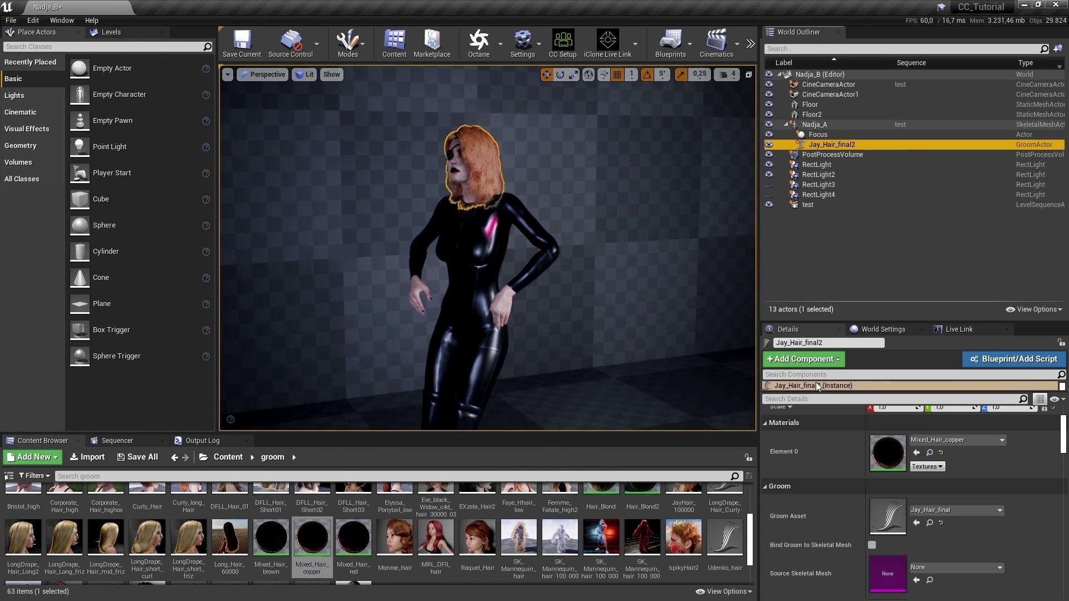
drag(353, 538, 888, 452)
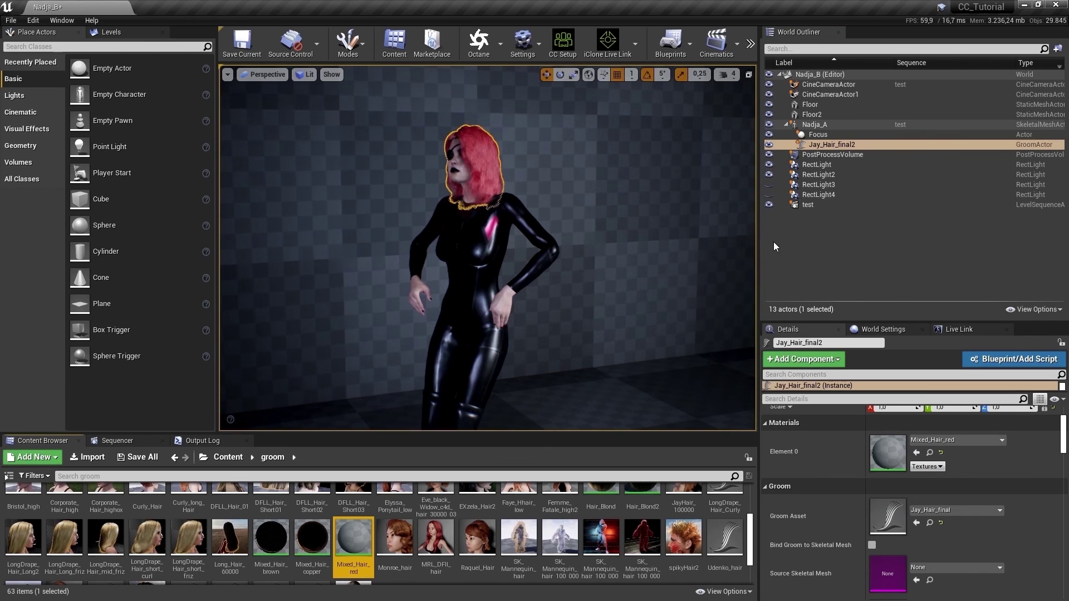
click(703, 242)
Assign the Mixed_Hair_brown material to the Jay_Hair_final2 groom and frame the hair up close.
double_click(826, 146)
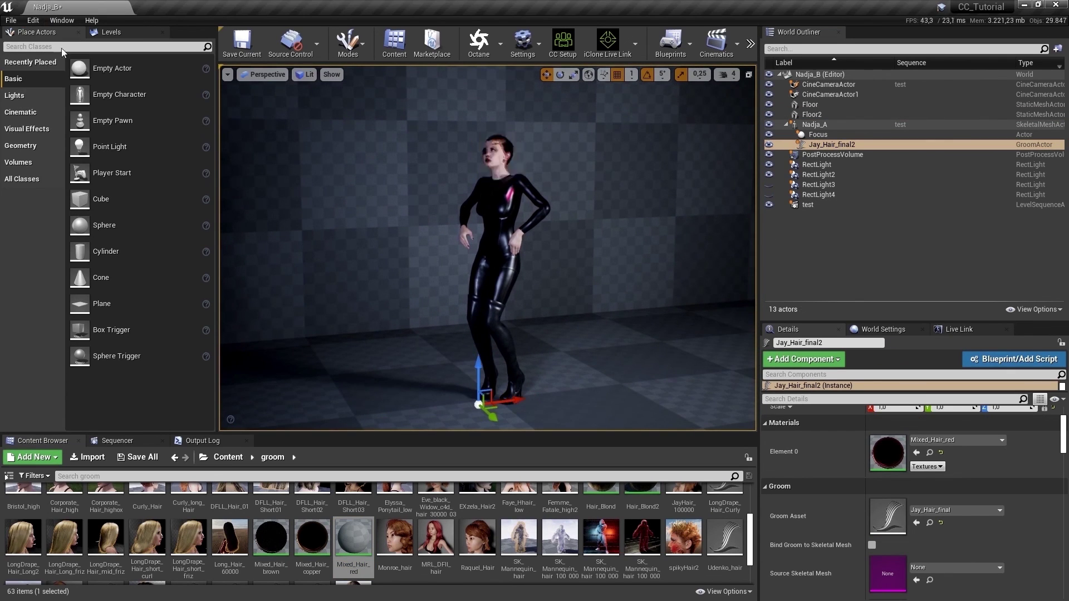
mouse_move(750, 532)
mouse_down()
mouse_move(756, 513)
mouse_move(756, 538)
mouse_up()
scroll(756, 539, up, 1)
drag(271, 528, 881, 458)
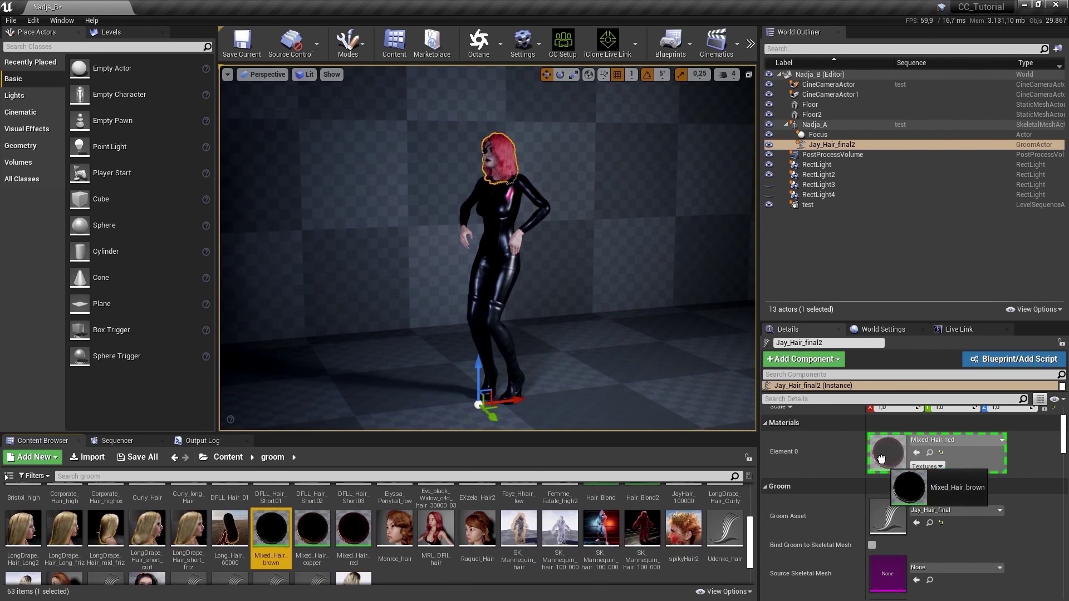
key(f)
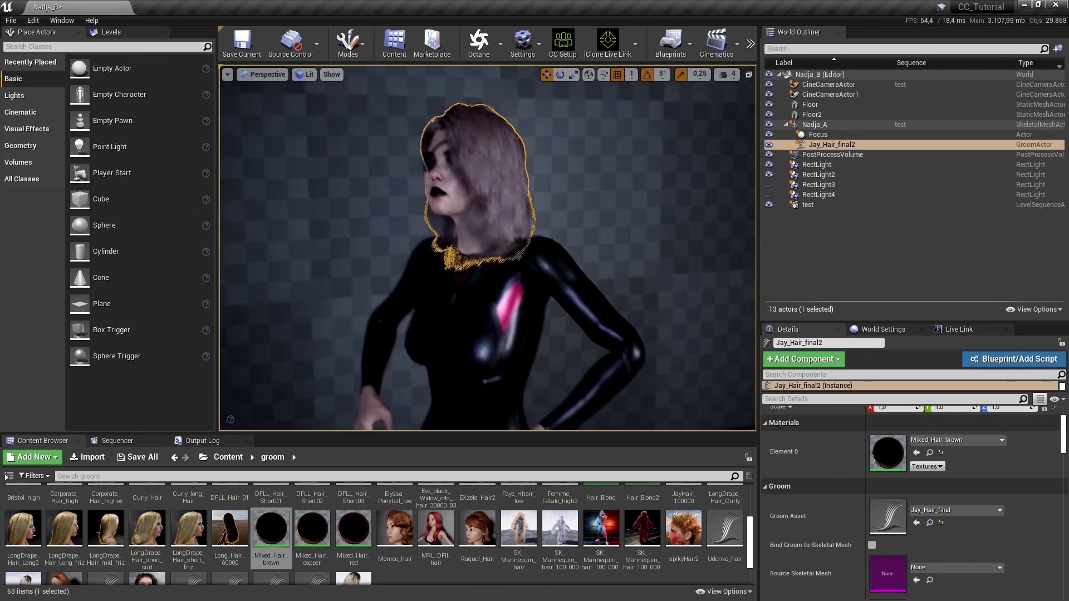
Scrub the sequence to examine how the brown hair moves with the character, then return to the groom assets.
click(694, 173)
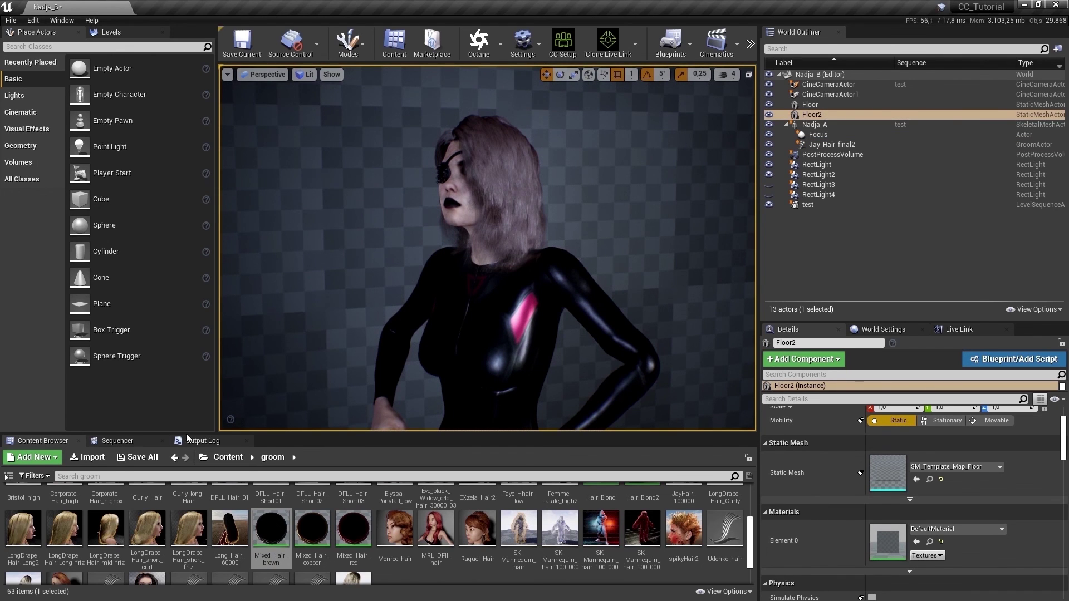
click(128, 440)
mouse_move(241, 470)
mouse_down()
mouse_move(419, 465)
mouse_move(252, 468)
mouse_up()
click(49, 441)
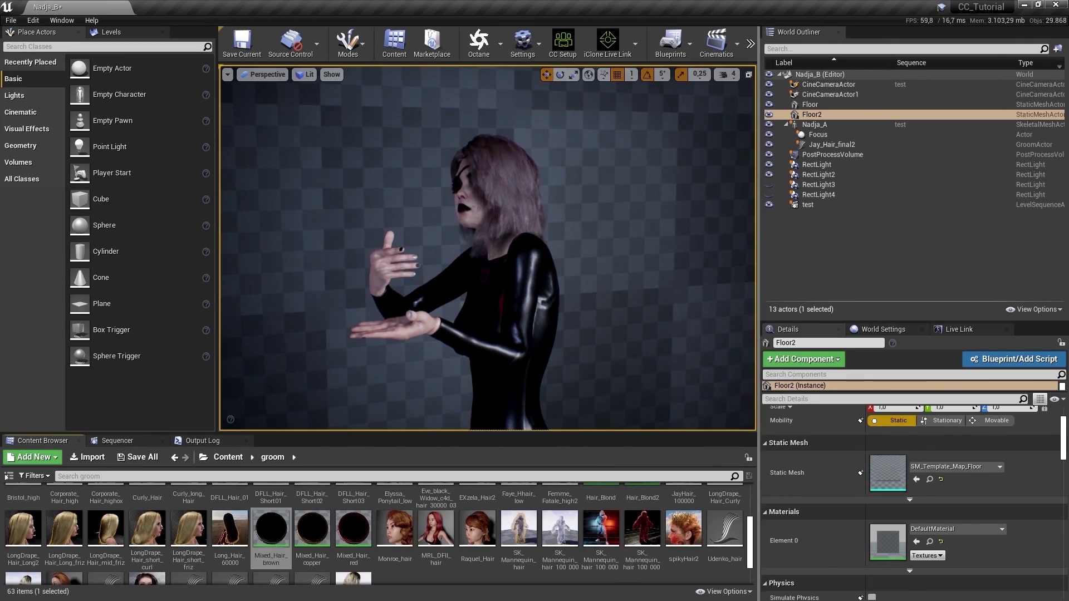